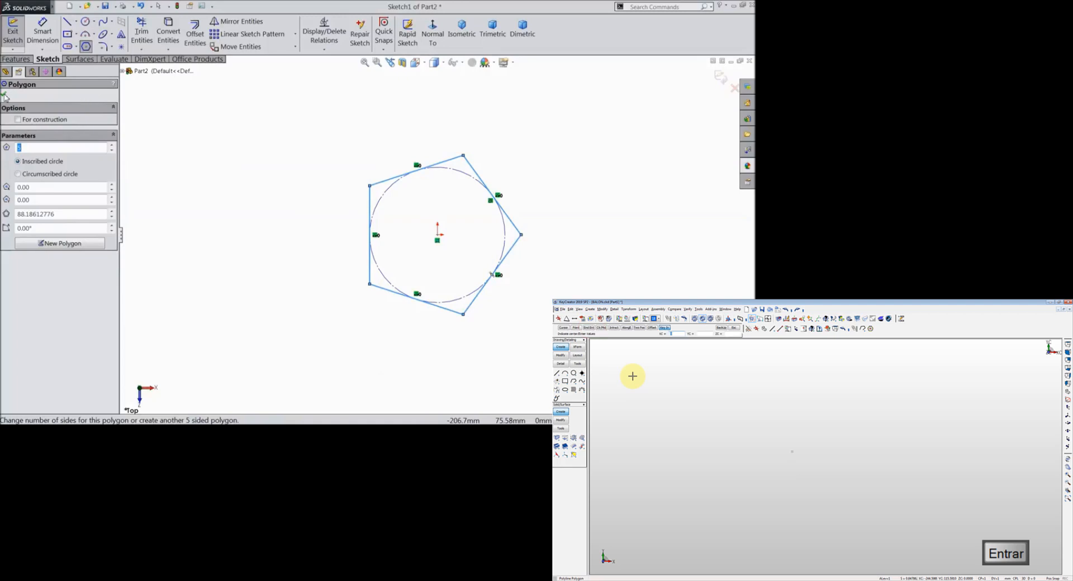
# Step: Dimension the pentagon's left side to 20 mm, make that side vertical, and exit the sketch
pyautogui.click(5, 97)
pyautogui.click(42, 31)
pyautogui.click(370, 210)
pyautogui.click(320, 232)
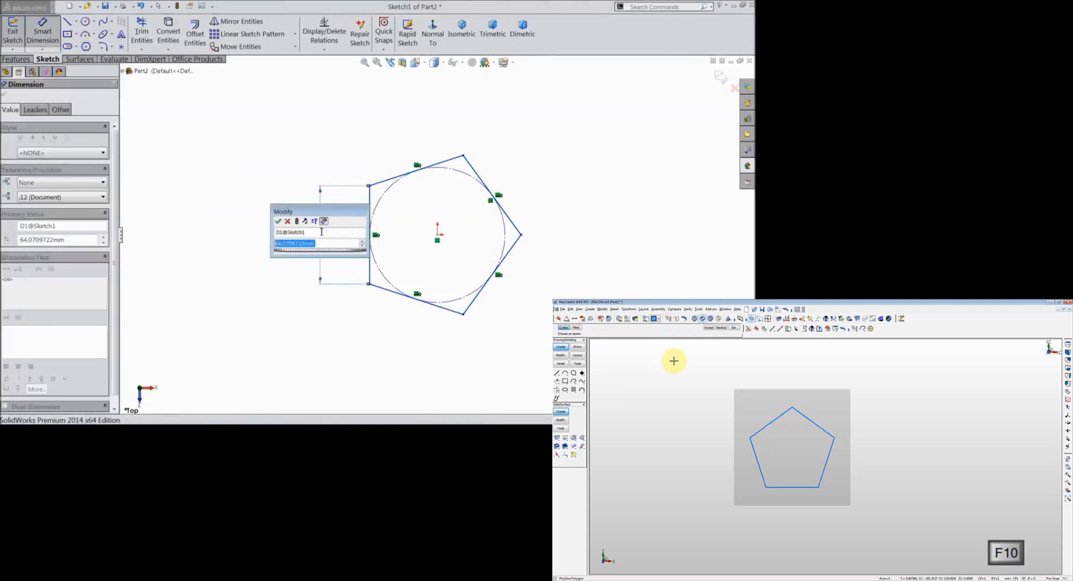
pyautogui.write('20')
pyautogui.press('Return')
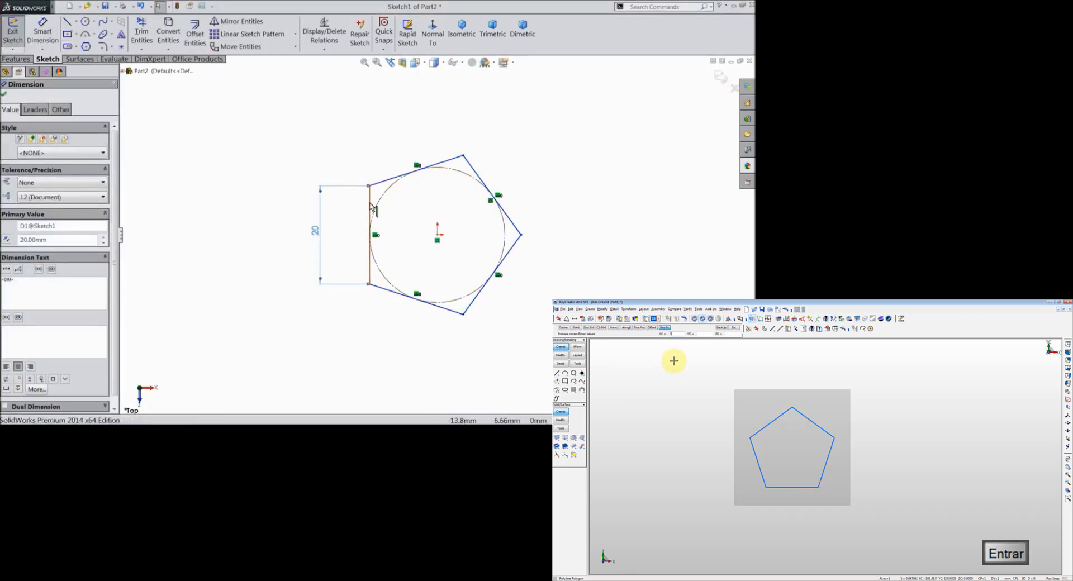
pyautogui.click(370, 208)
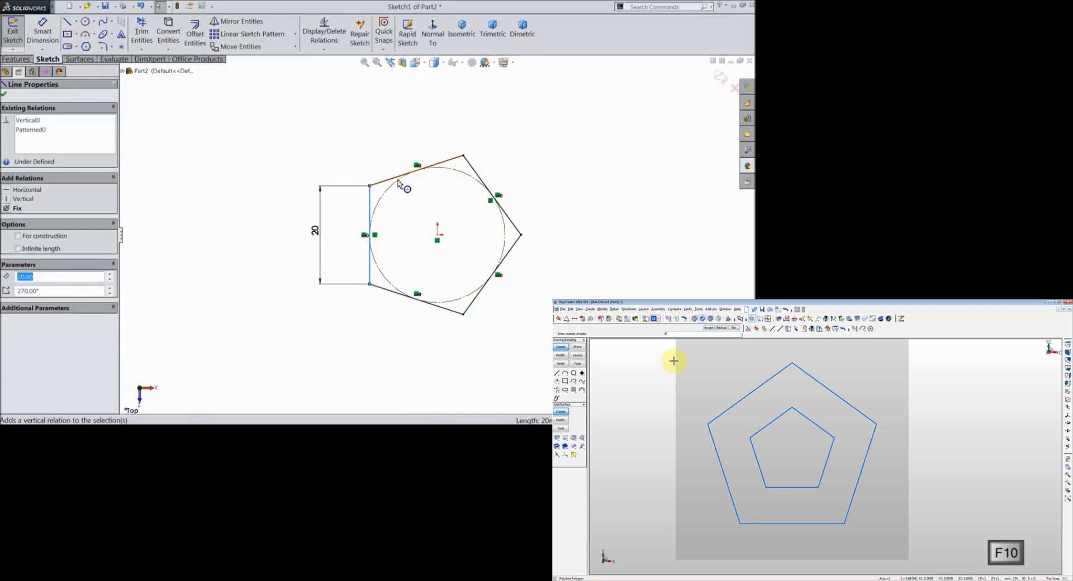
pyautogui.click(720, 79)
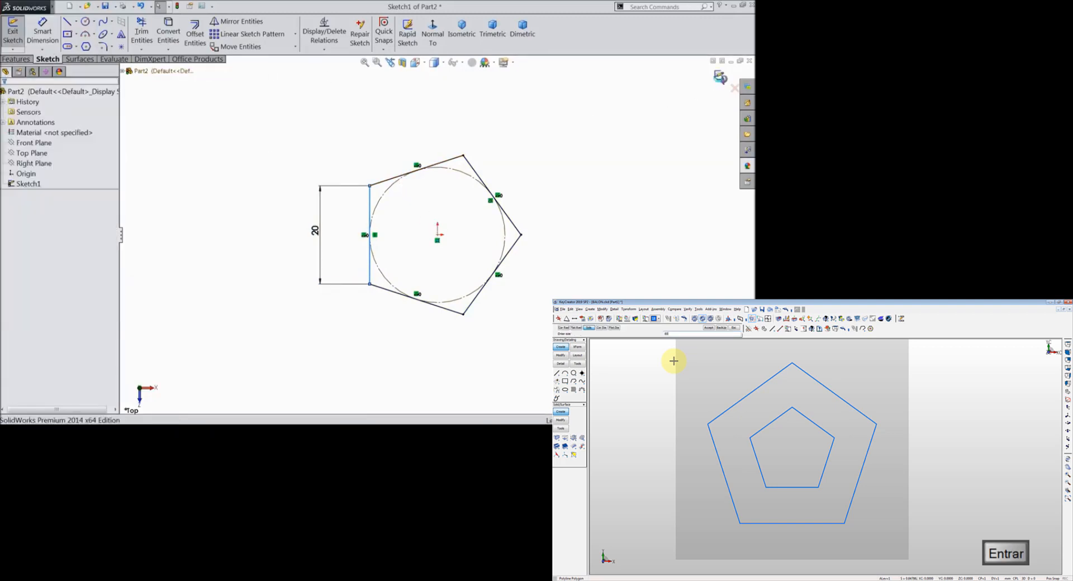
# Step: Start a sketch on the Top Plane and draw a larger origin-centred five-sided polygon with an inscribed circle about 45 mm in diameter
pyautogui.click(32, 153)
pyautogui.click(105, 107)
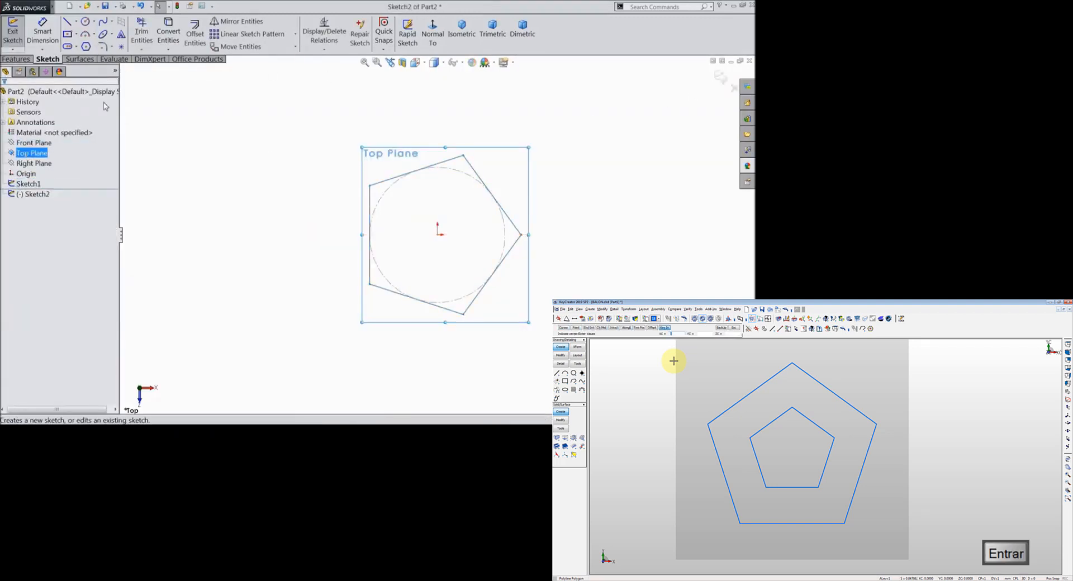
pyautogui.click(86, 47)
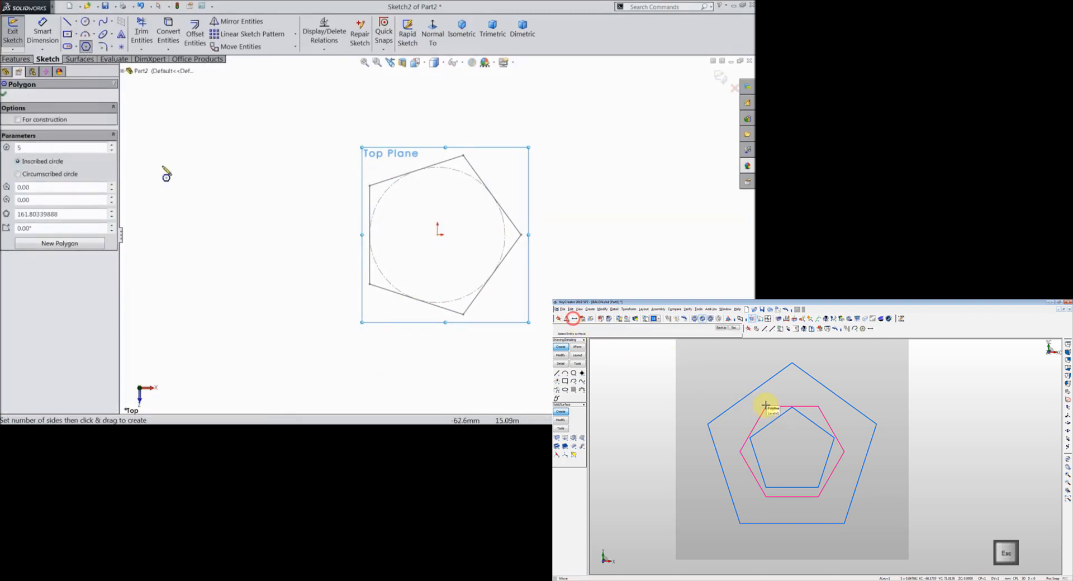
pyautogui.moveTo(439, 234)
pyautogui.mouseDown()
pyautogui.moveTo(573, 245)
pyautogui.moveTo(575, 235)
pyautogui.mouseUp()
pyautogui.scroll(3, 503, 261)
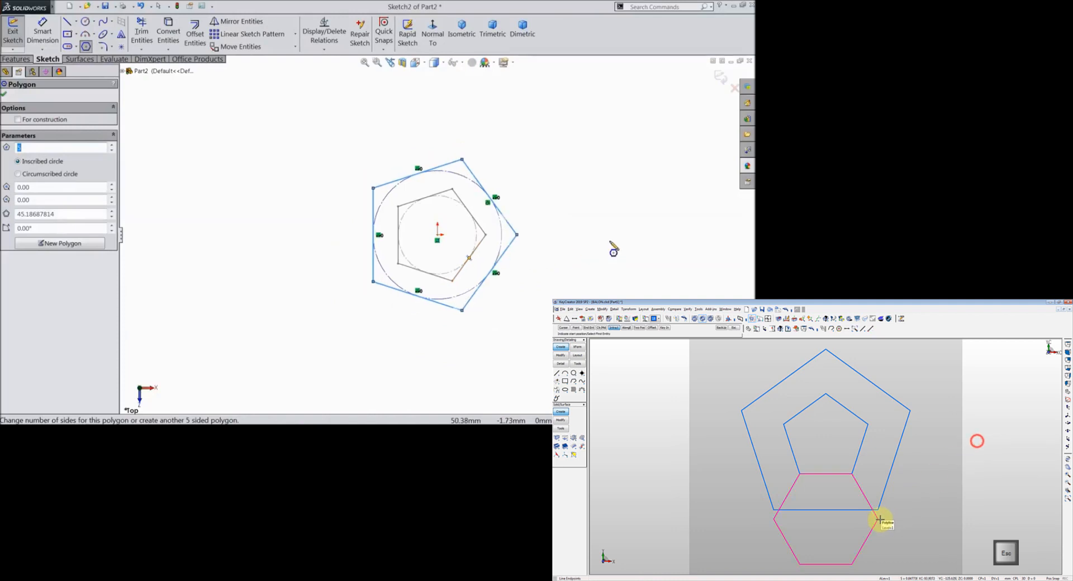
pyautogui.scroll(-2, 626, 243)
pyautogui.click(4, 94)
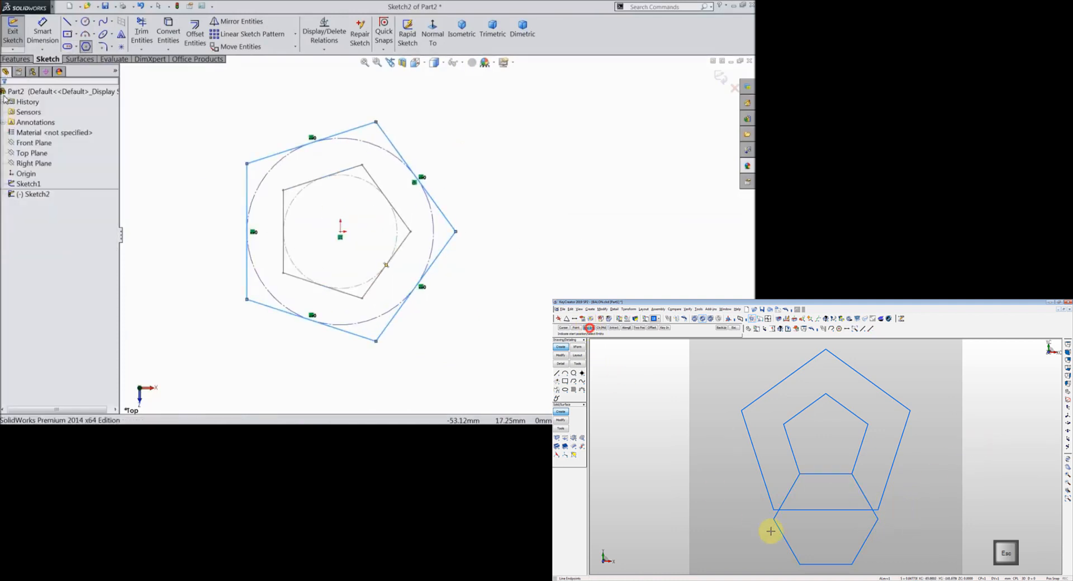
# Step: Draw a six-sided polygon to the right of the pentagons, its inscribed circle about 26 mm in diameter and one vertex pointing up
pyautogui.click(85, 47)
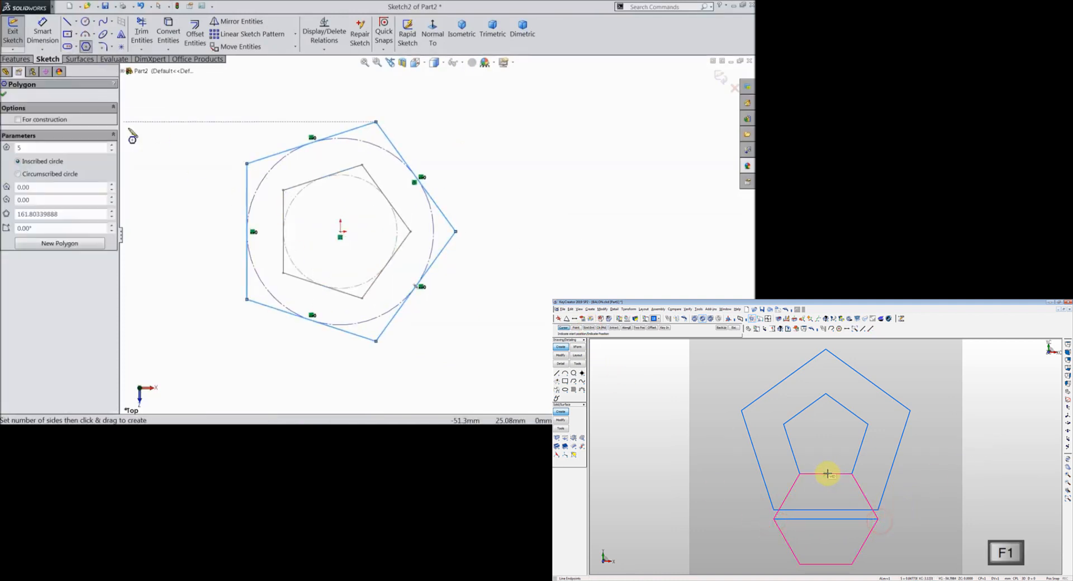
pyautogui.click(112, 146)
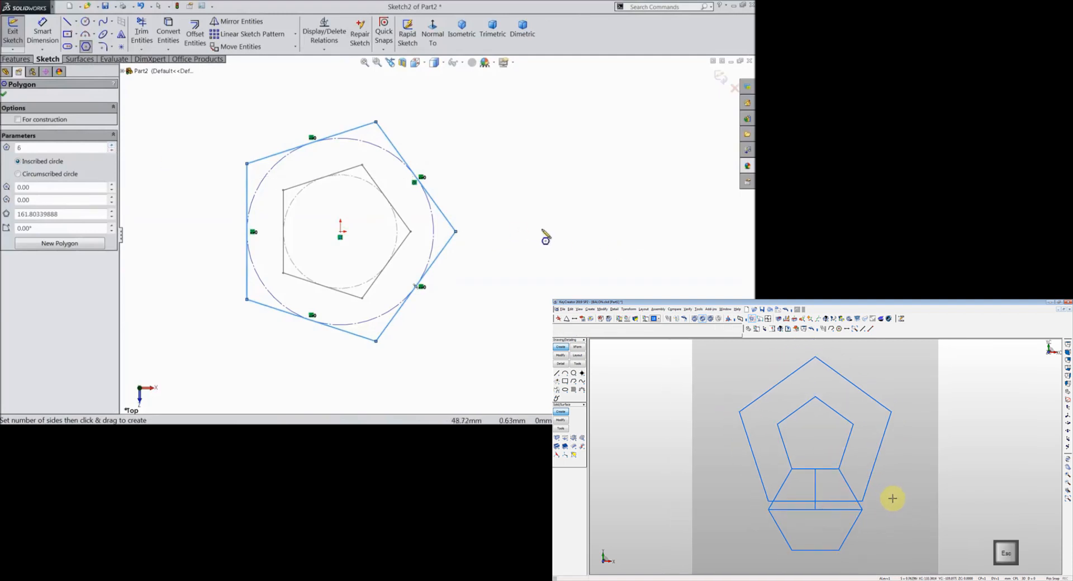
pyautogui.moveTo(602, 232); pyautogui.dragTo(662, 237)
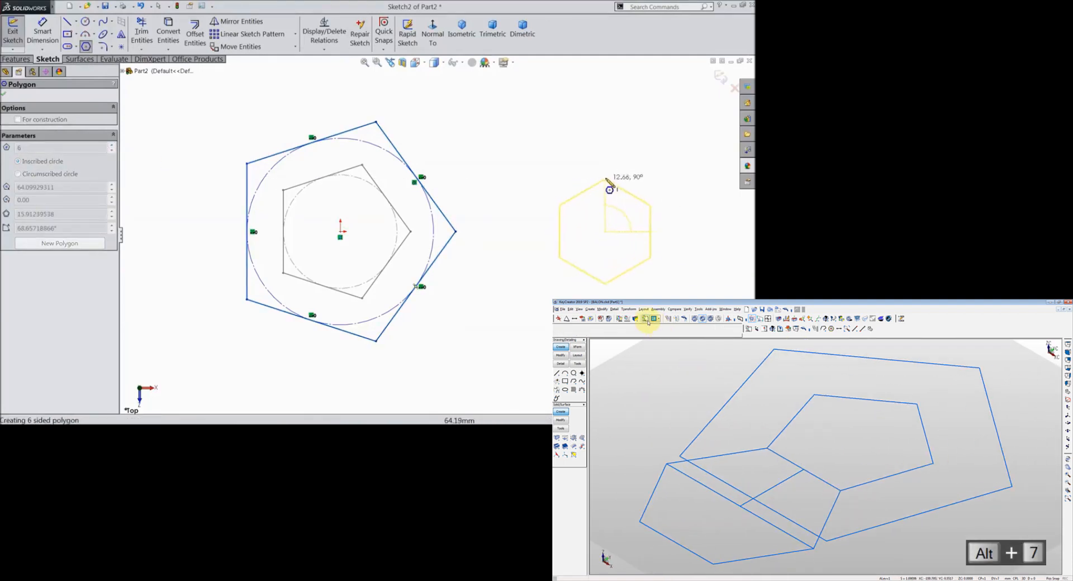
pyautogui.moveTo(610, 189); pyautogui.dragTo(605, 169)
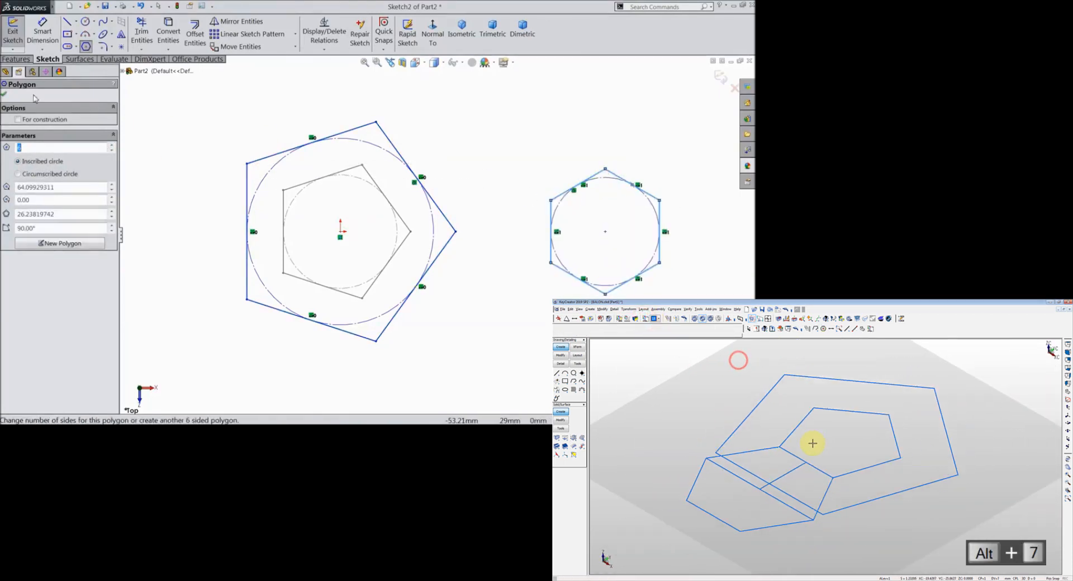
pyautogui.click(4, 94)
# Step: Draw a vertical construction line from the hexagon's top vertex to its bottom vertex
pyautogui.scroll(1, 283, 166)
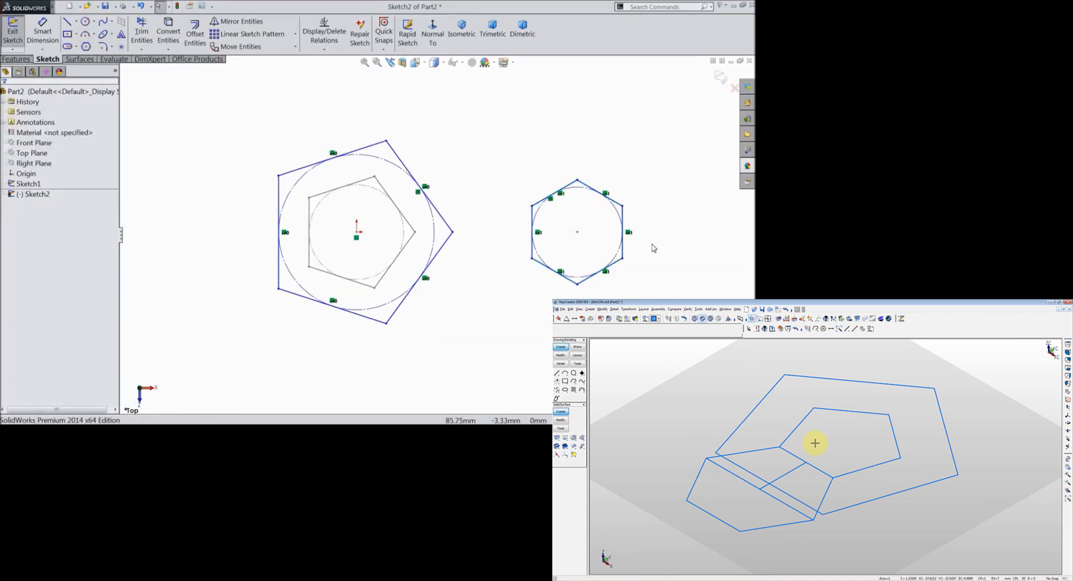
pyautogui.scroll(-1, 654, 248)
pyautogui.click(68, 22)
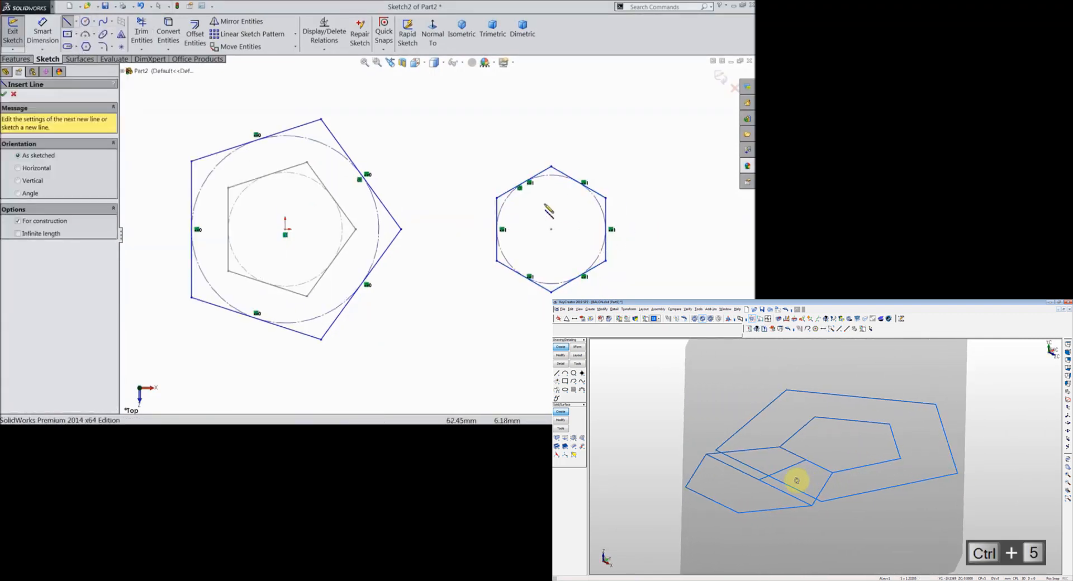
pyautogui.click(551, 166)
pyautogui.click(551, 292)
pyautogui.press('Escape')
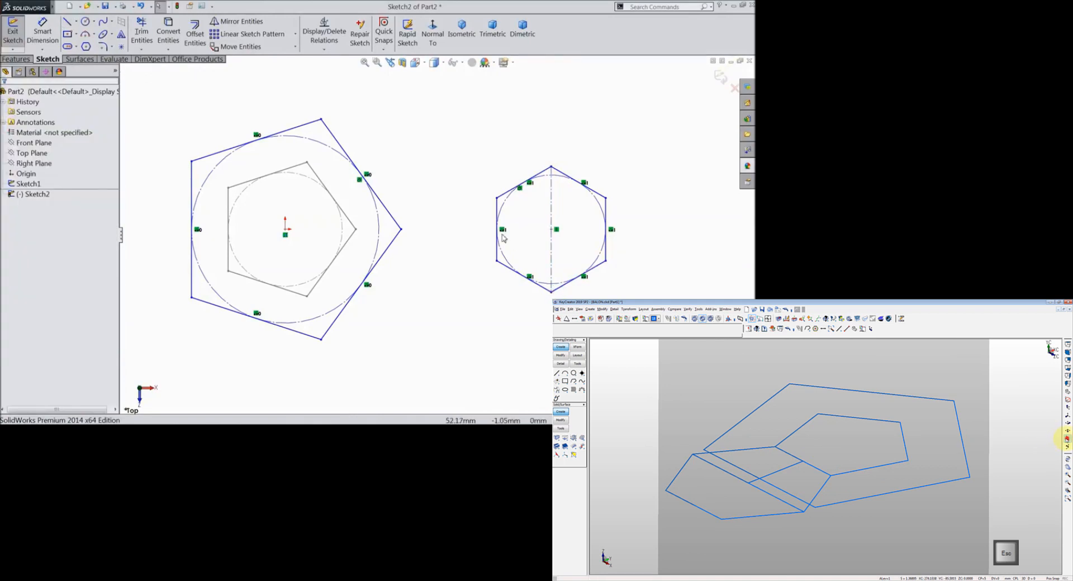
# Step: Constrain the left sides of the hexagon and the outer pentagon to be vertical
pyautogui.click(497, 209)
pyautogui.click(24, 198)
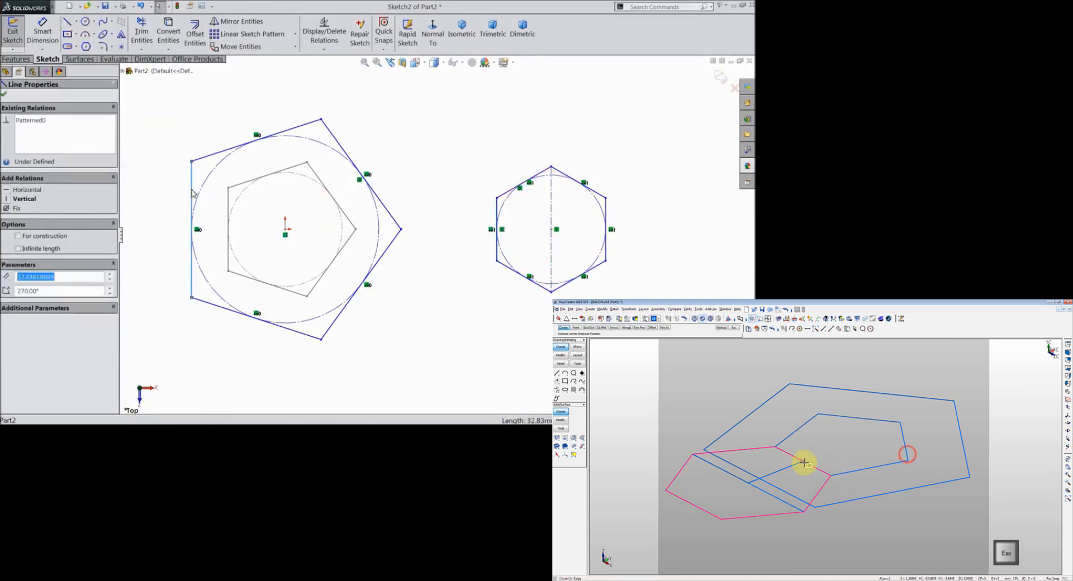
pyautogui.click(224, 161)
# Step: Dimension the hexagon's right side to 20 mm
pyautogui.click(43, 34)
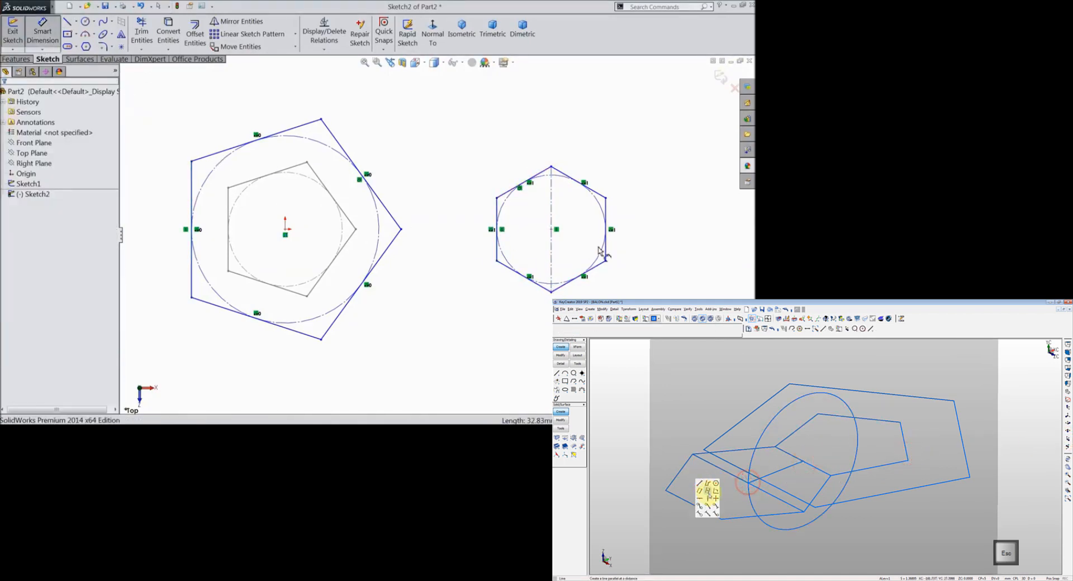
pyautogui.click(607, 224)
pyautogui.click(625, 229)
pyautogui.write('20')
pyautogui.click(601, 220)
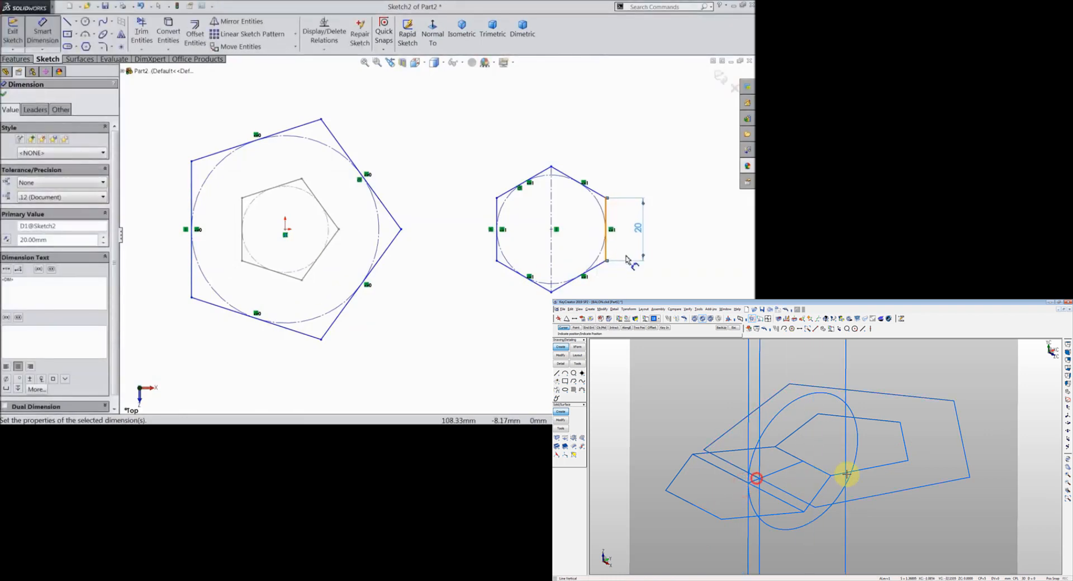
pyautogui.click(471, 238)
# Step: Make the outer pentagon's left side equal to the hexagon's construction line, and delete the hexagon before exiting the sketch
pyautogui.click(551, 218)
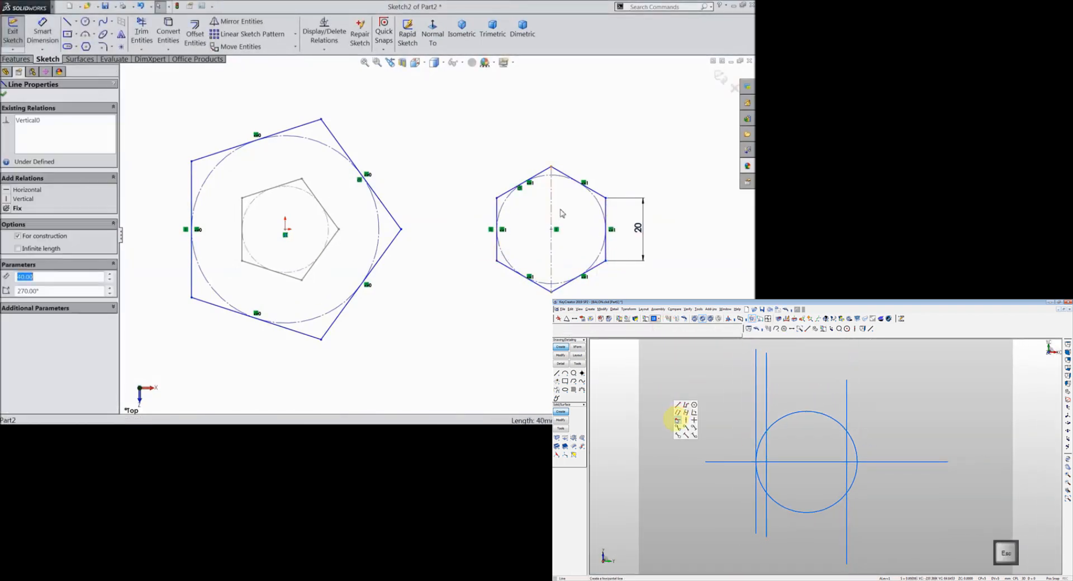
pyautogui.keyDown('ctrl'); pyautogui.click(196, 185); pyautogui.keyUp('ctrl')
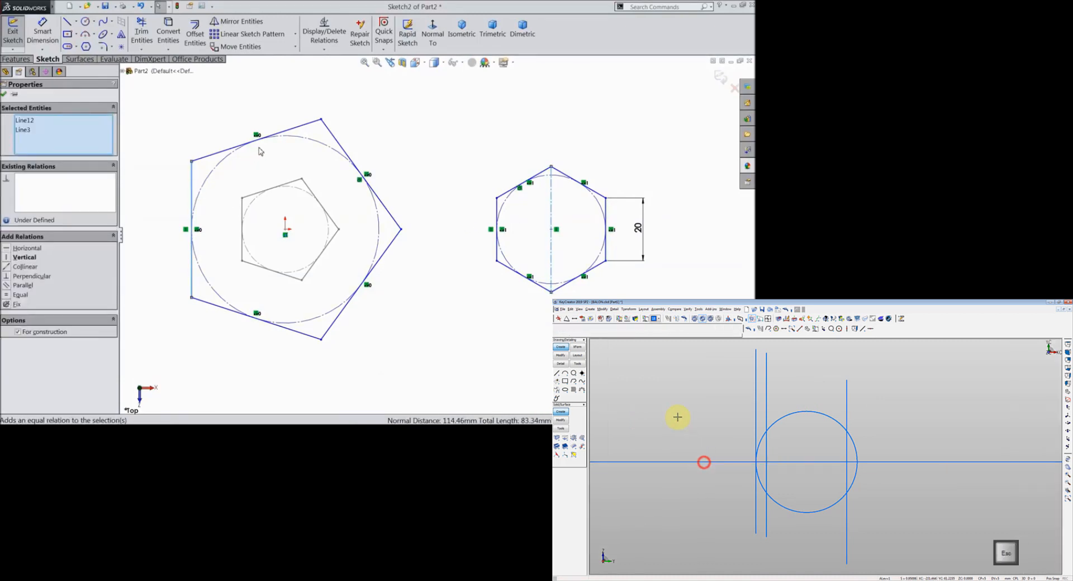
pyautogui.click(4, 94)
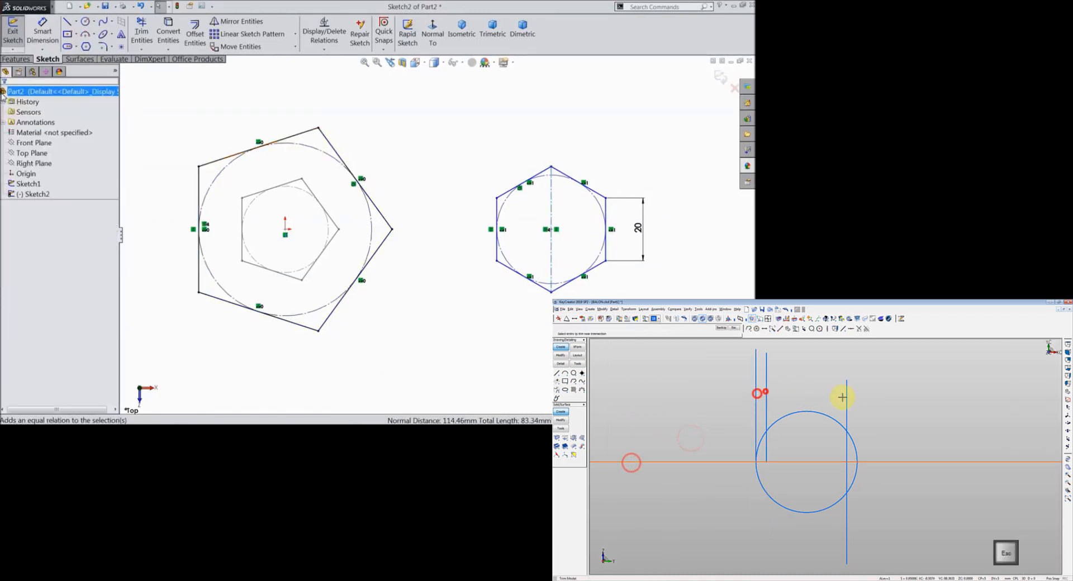
pyautogui.moveTo(672, 143); pyautogui.dragTo(467, 321)
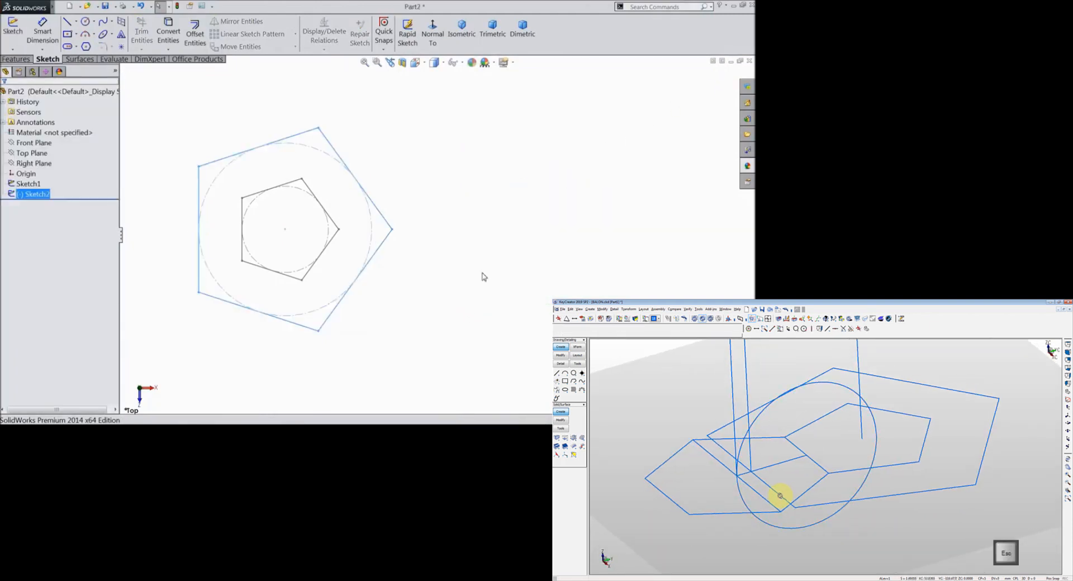
# Step: Start a sketch on the Front Plane and draw a vertical centerline about 22 mm long upward from the outer pentagon's left side
pyautogui.click(23, 145)
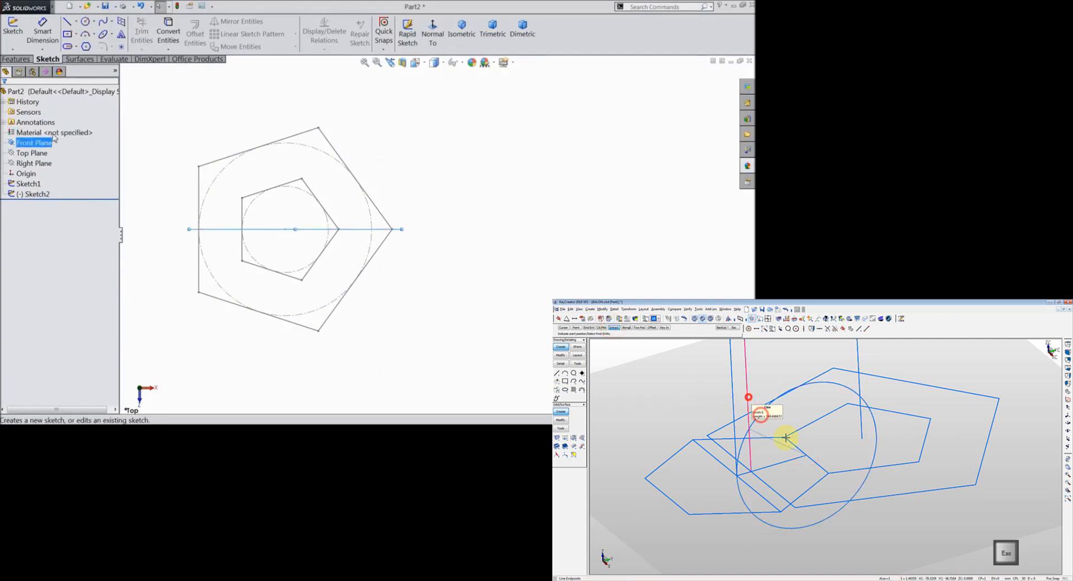
pyautogui.click(12, 30)
pyautogui.click(76, 21)
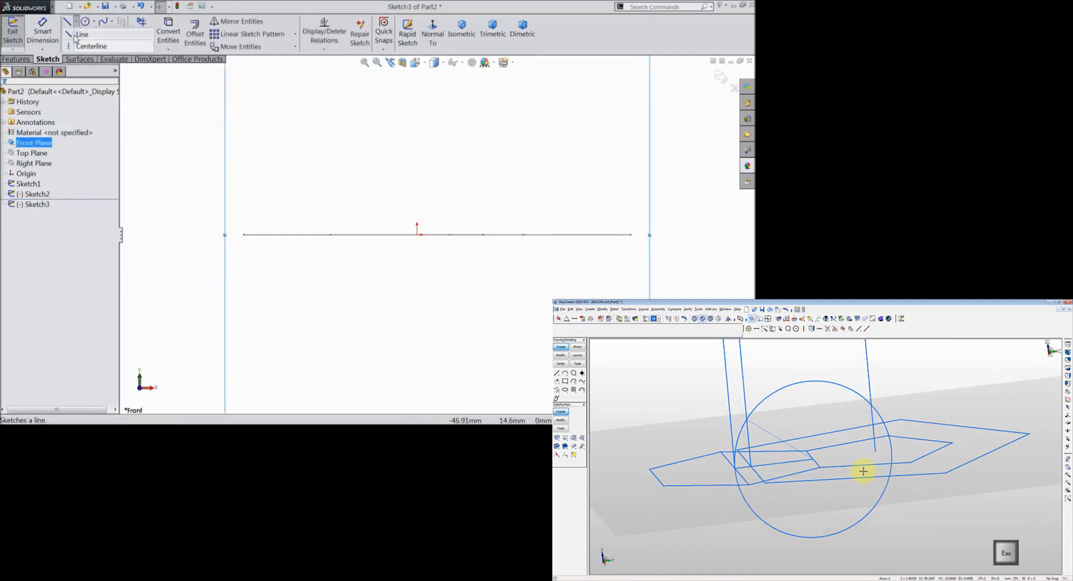
pyautogui.click(84, 46)
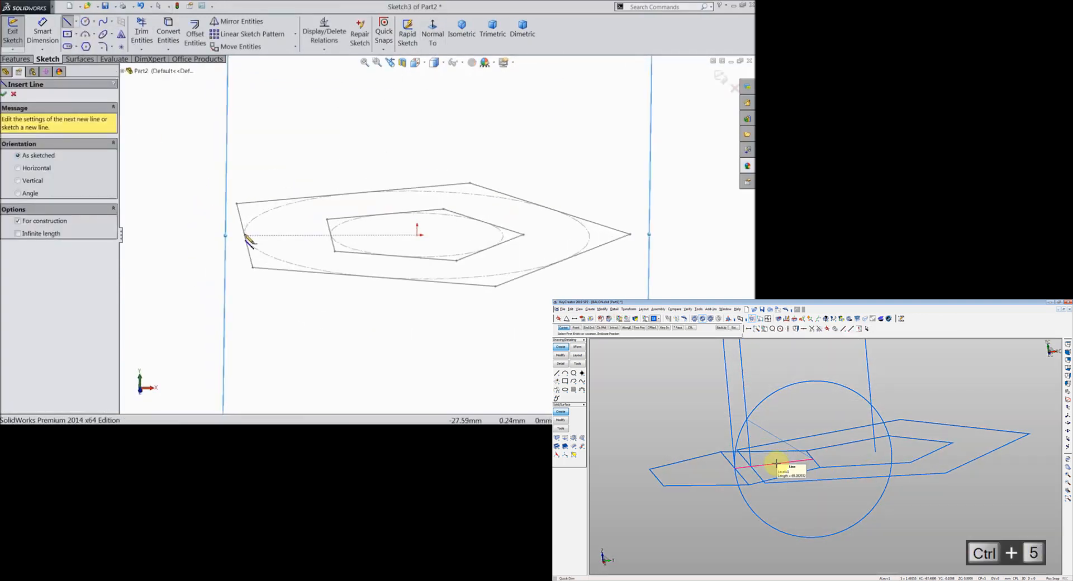
pyautogui.click(245, 235)
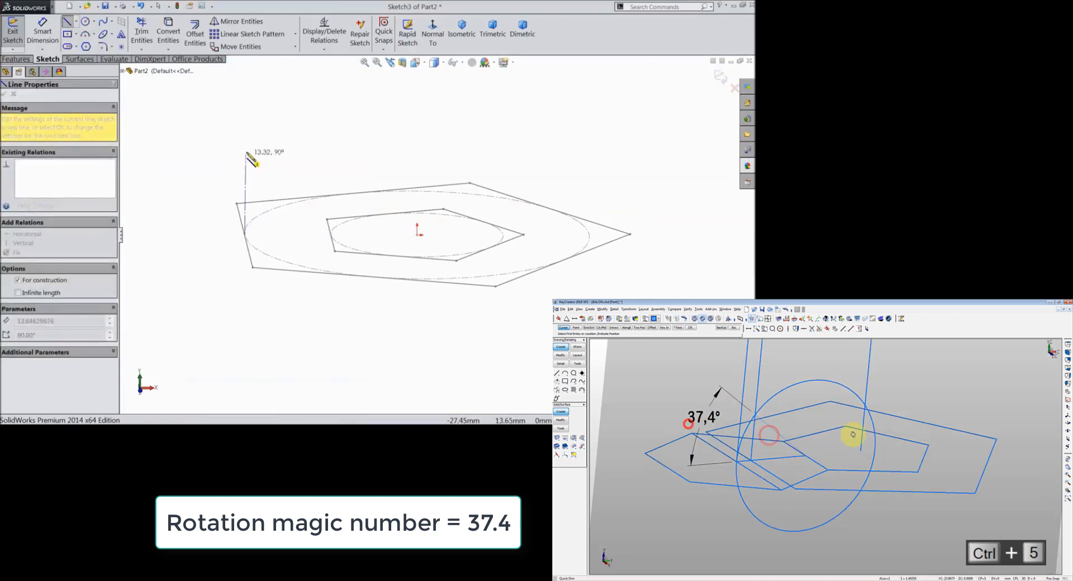
pyautogui.click(247, 104)
pyautogui.press('Escape')
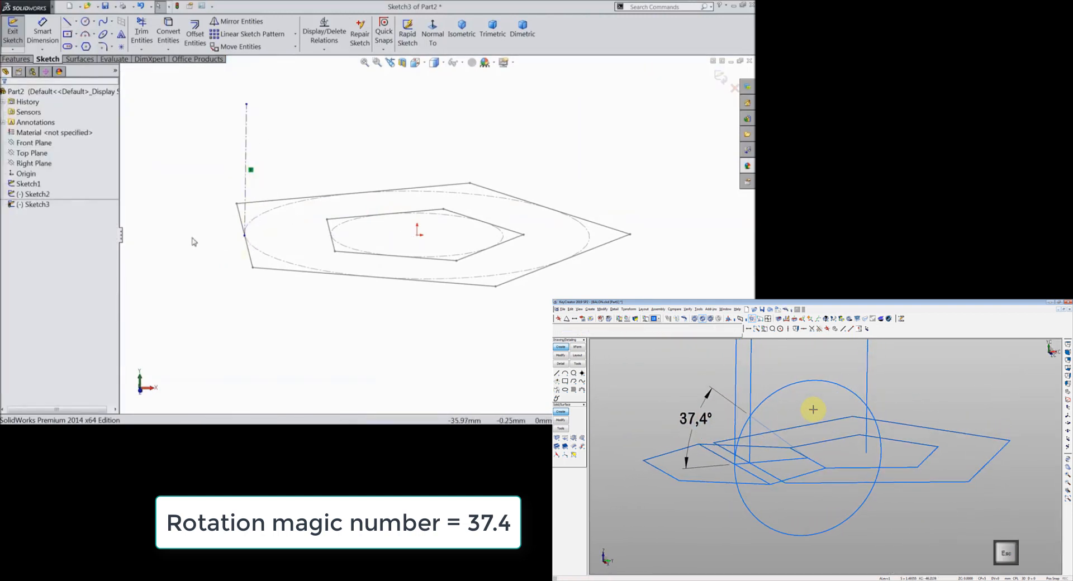
# Step: Add a pierce relation between the vertical centerline's lower endpoint and the outer pentagon's left side
pyautogui.moveTo(192, 240); pyautogui.dragTo(206, 256, button='middle')
pyautogui.click(255, 247)
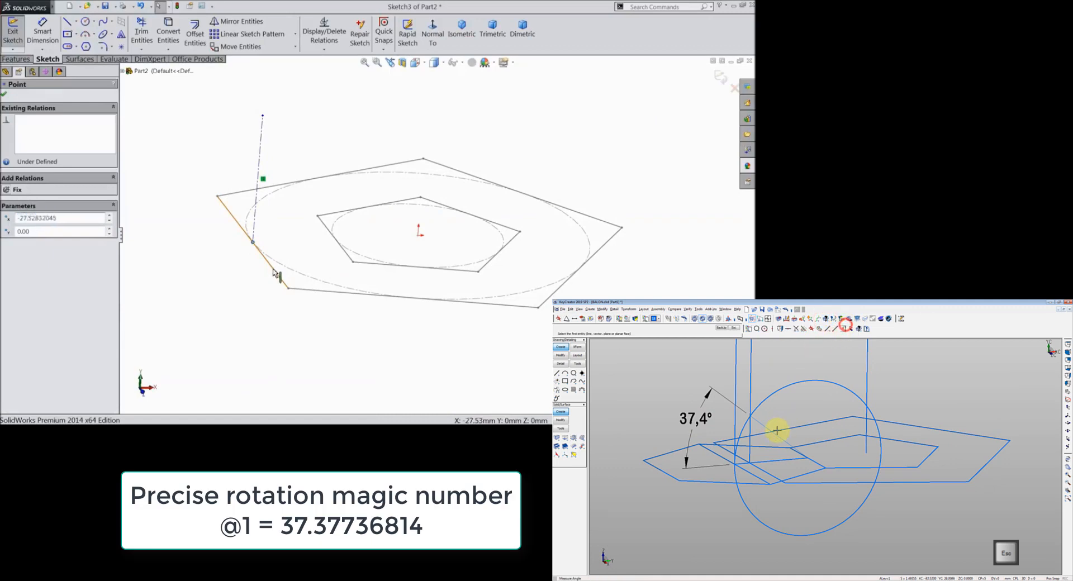
pyautogui.keyDown('ctrl'); pyautogui.click(277, 274); pyautogui.keyUp('ctrl')
pyautogui.click(4, 93)
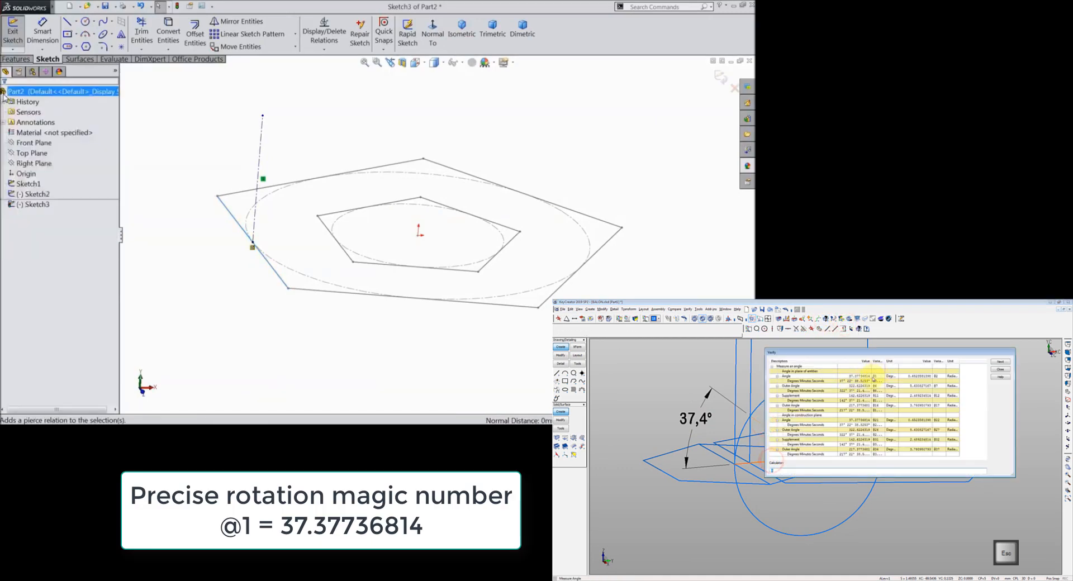
# Step: Draw a sloped centerline from the midpoint area of the inner pentagon's left side up to the vertical centerline
pyautogui.click(68, 22)
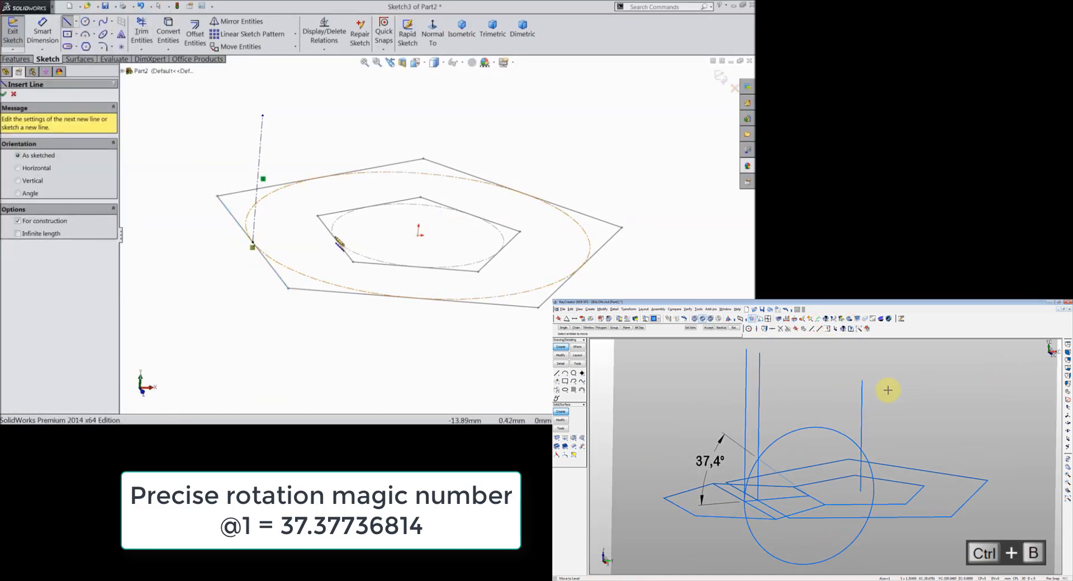
pyautogui.click(336, 240)
pyautogui.click(260, 149)
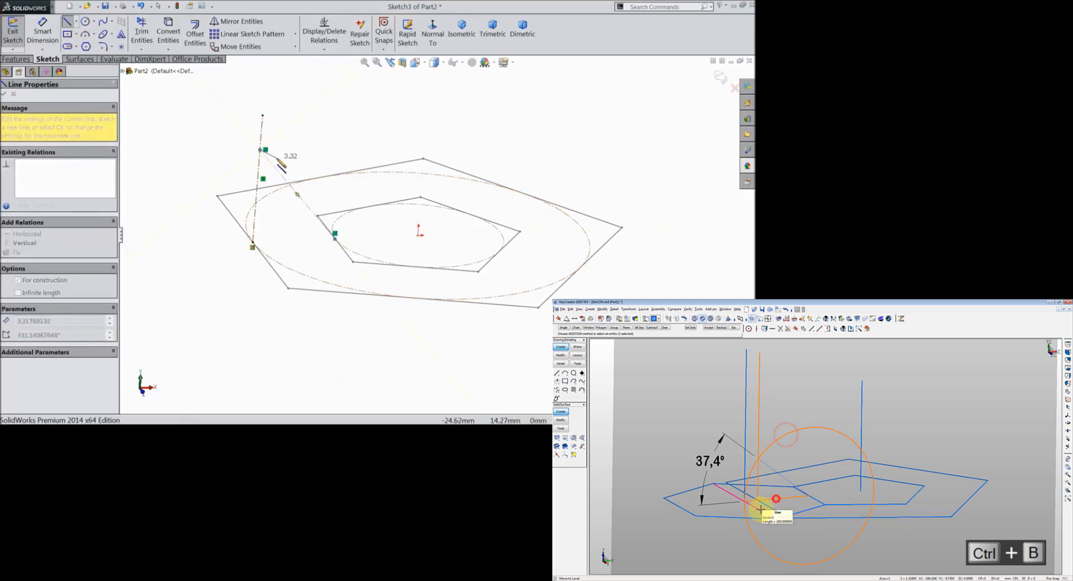
pyautogui.press('Escape')
# Step: Add a pierce relation between the sloped centerline's lower endpoint and the inner pentagon's left side
pyautogui.scroll(-2, 340, 245)
pyautogui.click(338, 236)
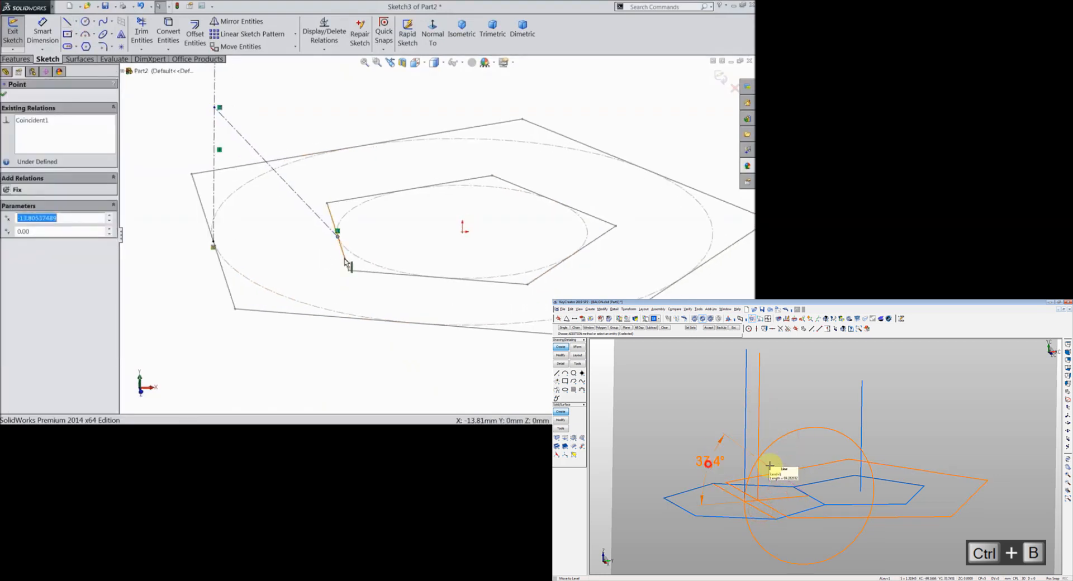
pyautogui.keyDown('ctrl'); pyautogui.click(344, 259); pyautogui.keyUp('ctrl')
pyautogui.click(4, 95)
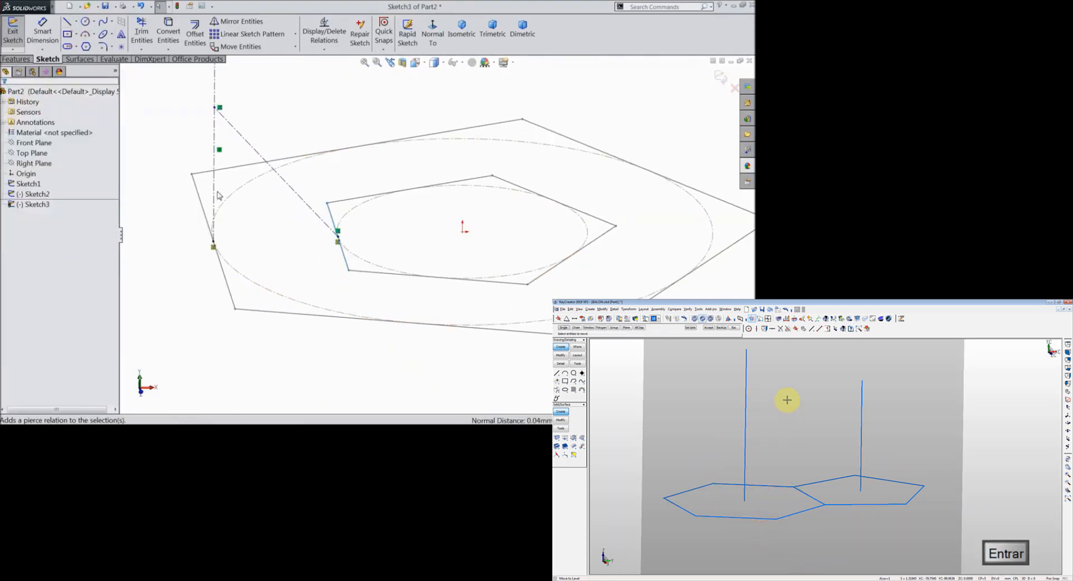
pyautogui.click(224, 280)
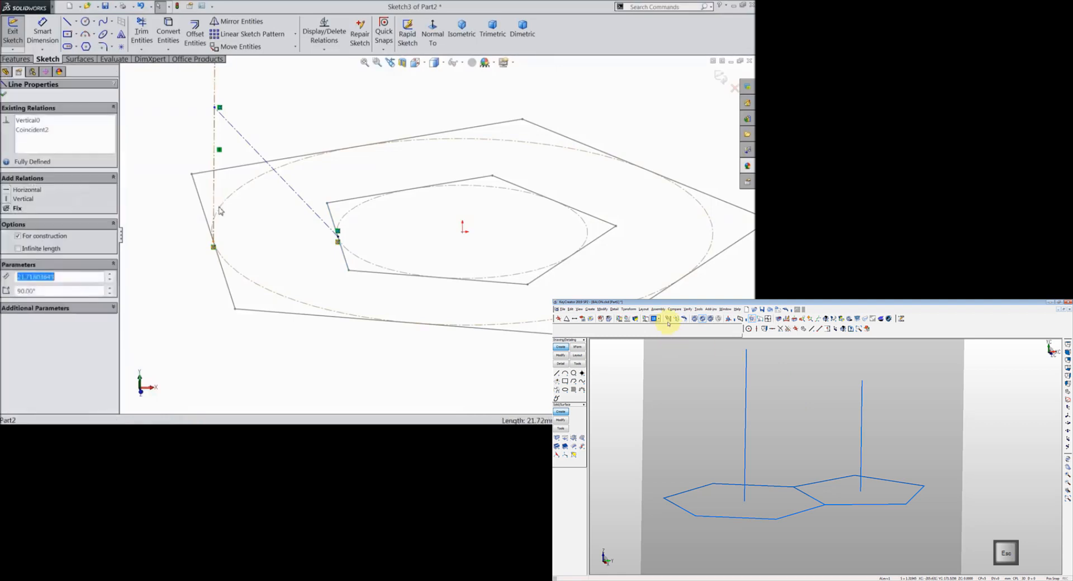
pyautogui.keyDown('ctrl'); pyautogui.click(224, 279); pyautogui.keyUp('ctrl')
pyautogui.click(179, 242)
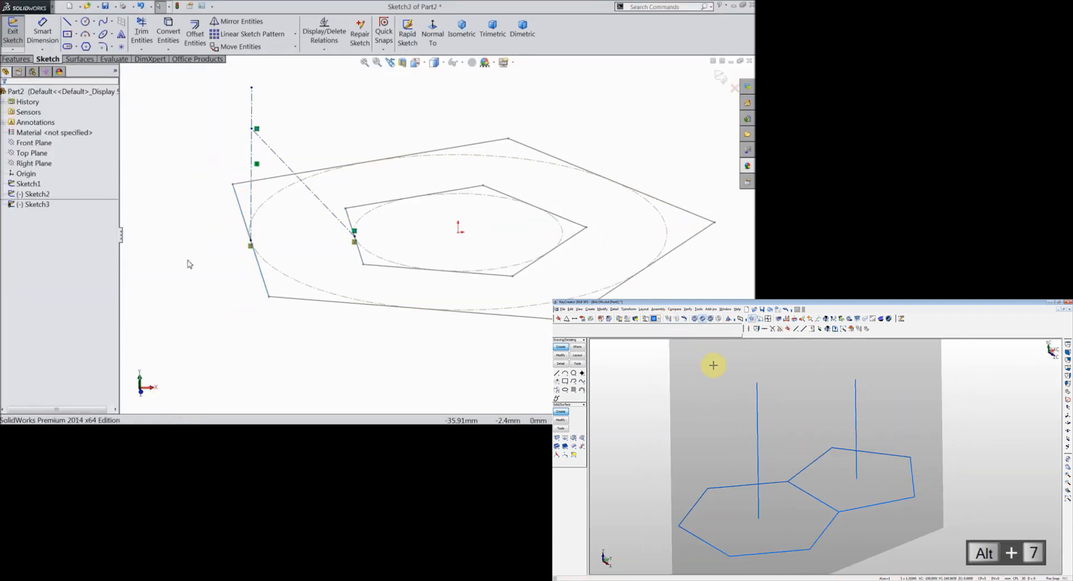
# Step: Inspect the relations between the sloped centerline's lower endpoint and the inner pentagon's left side
pyautogui.moveTo(187, 264)
pyautogui.mouseDown(button='middle')
pyautogui.moveTo(225, 245)
pyautogui.moveTo(272, 286)
pyautogui.mouseUp(button='middle')
pyautogui.scroll(-3, 420, 296)
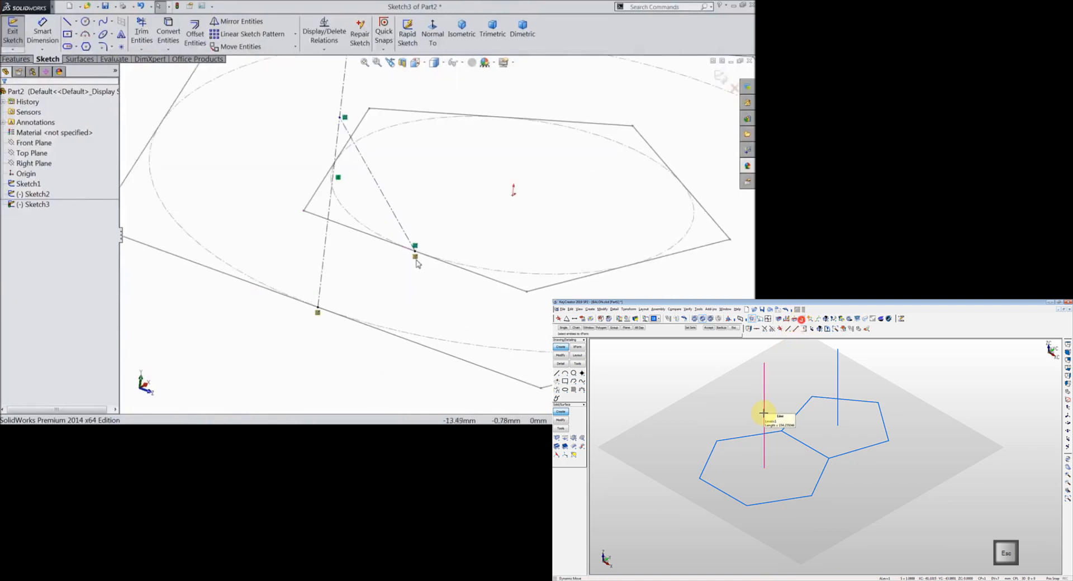
pyautogui.click(415, 252)
pyautogui.keyDown('ctrl'); pyautogui.click(454, 269); pyautogui.keyUp('ctrl')
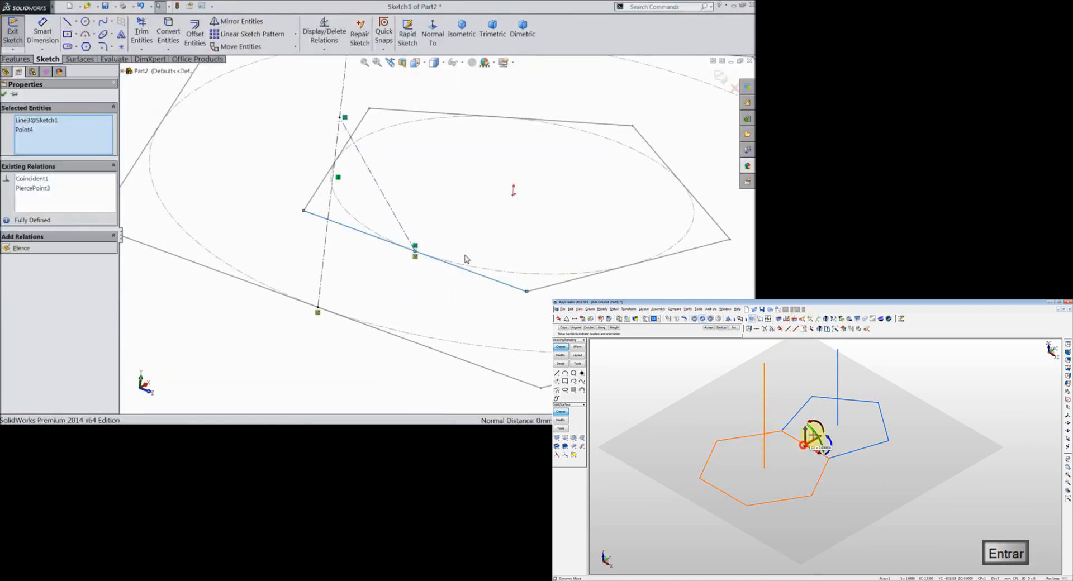
pyautogui.click(187, 302)
pyautogui.moveTo(188, 306); pyautogui.dragTo(240, 299, button='middle')
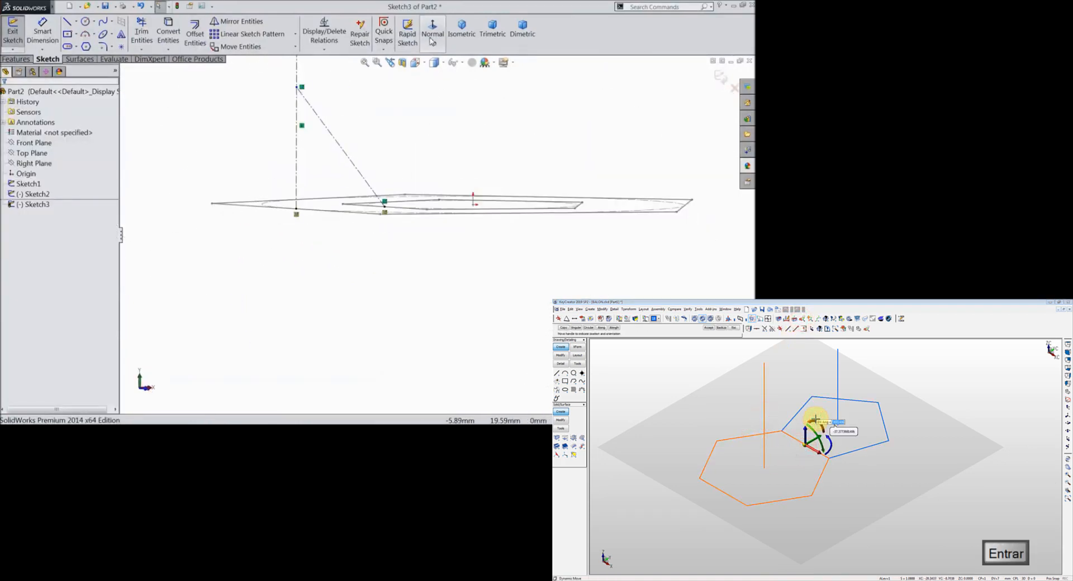
# Step: Draw a hexagon with sides about 23 mm long beside the centerlines in the front-plane sketch
pyautogui.click(432, 33)
pyautogui.scroll(2, 434, 232)
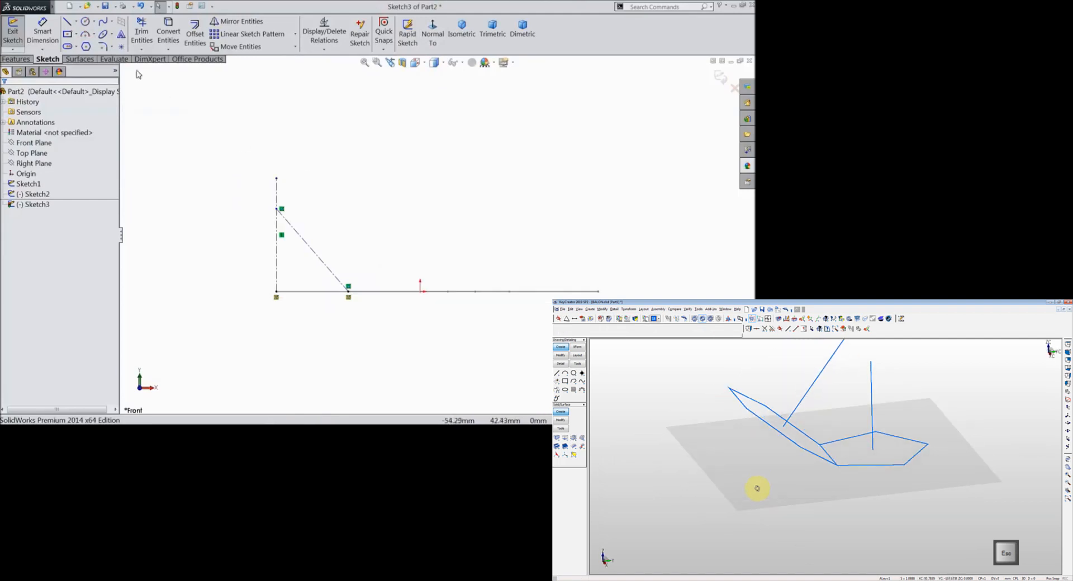
pyautogui.click(86, 47)
pyautogui.moveTo(251, 238); pyautogui.dragTo(251, 179)
pyautogui.press('Escape')
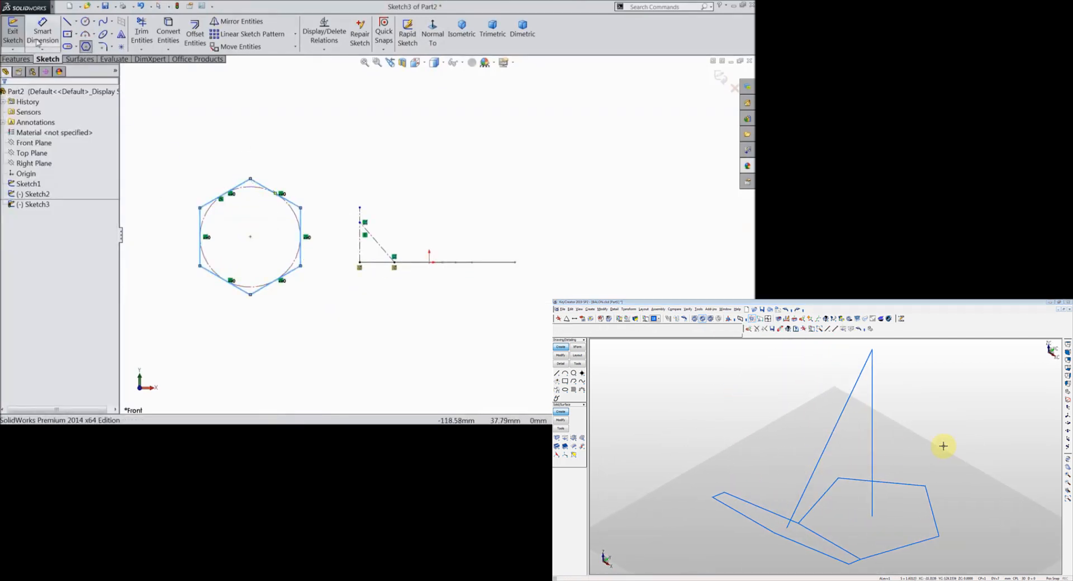
# Step: Dimension the hexagon's left side to 20 mm
pyautogui.click(200, 220)
pyautogui.click(167, 237)
pyautogui.write('20')
pyautogui.press('Return')
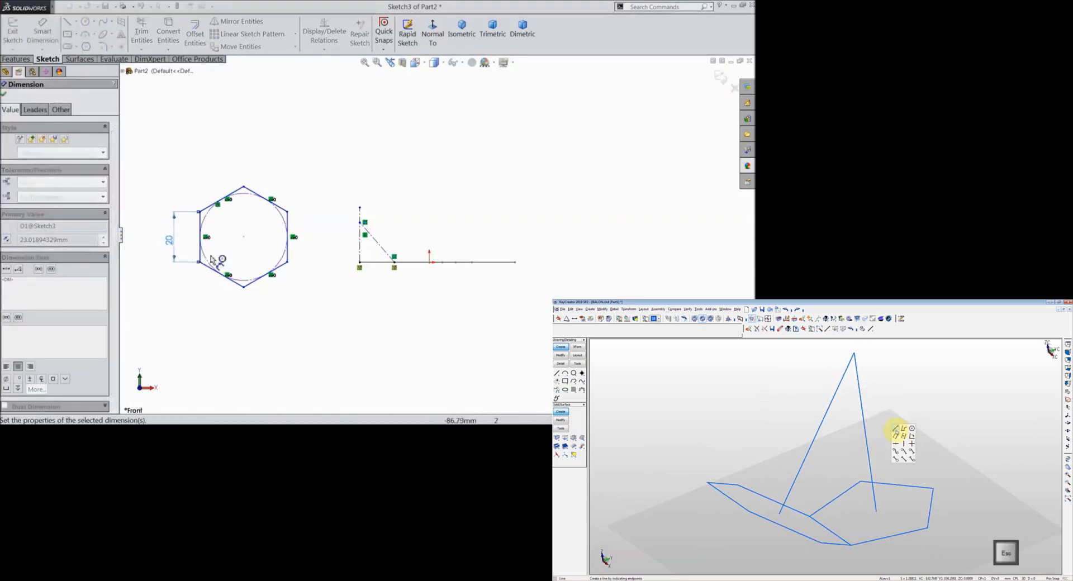
pyautogui.click(383, 312)
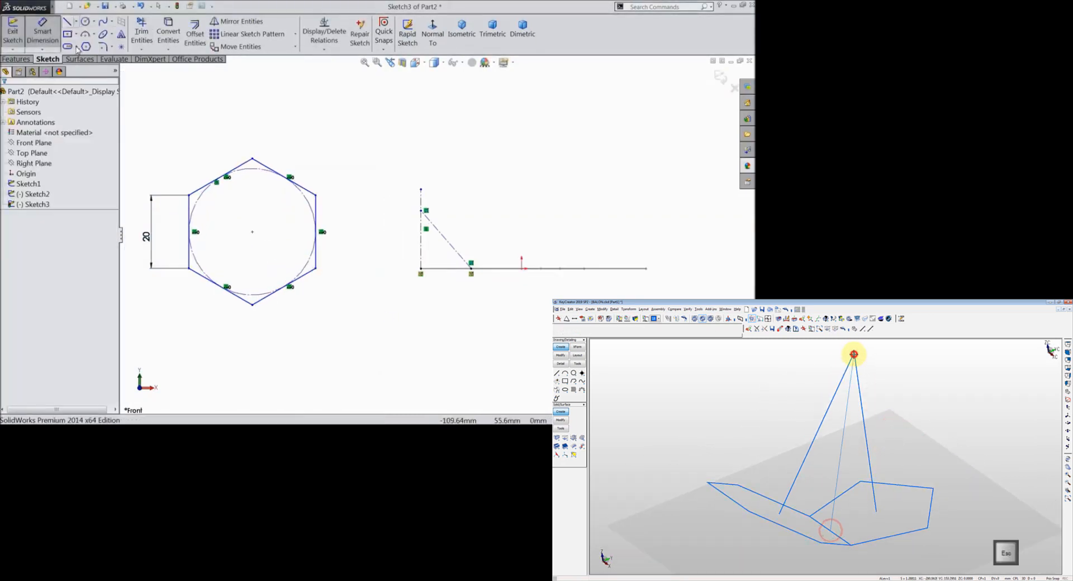
# Step: Draw connected centerlines from the hexagon's top vertex to its center and on to its right side's midpoint
pyautogui.click(67, 21)
pyautogui.click(252, 159)
pyautogui.click(252, 231)
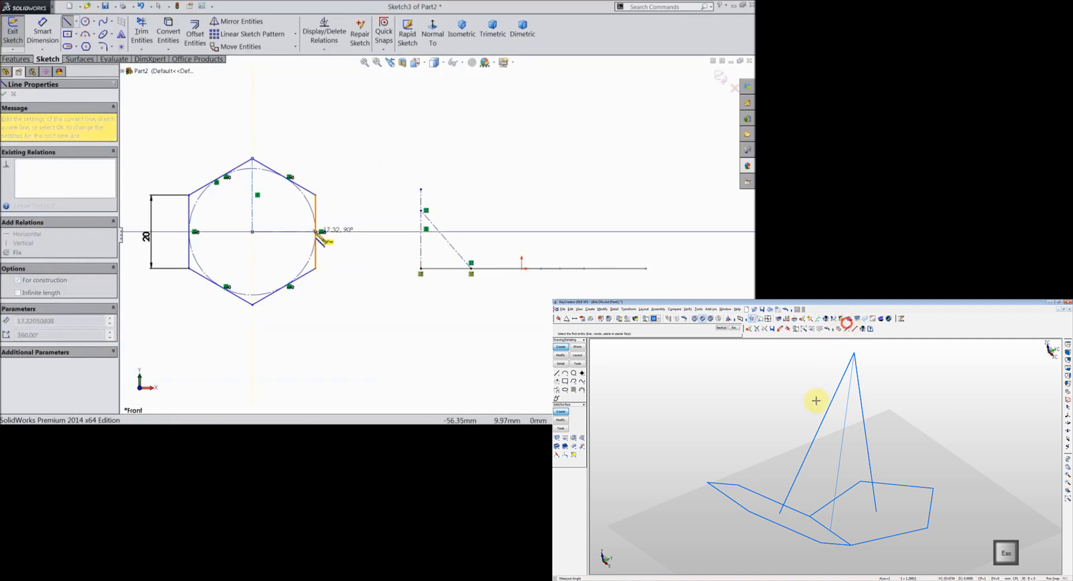
pyautogui.click(316, 232)
pyautogui.press('Escape')
# Step: Make the hexagon's left side vertical and its horizontal centerline equal in length to the sloped centerline
pyautogui.click(191, 206)
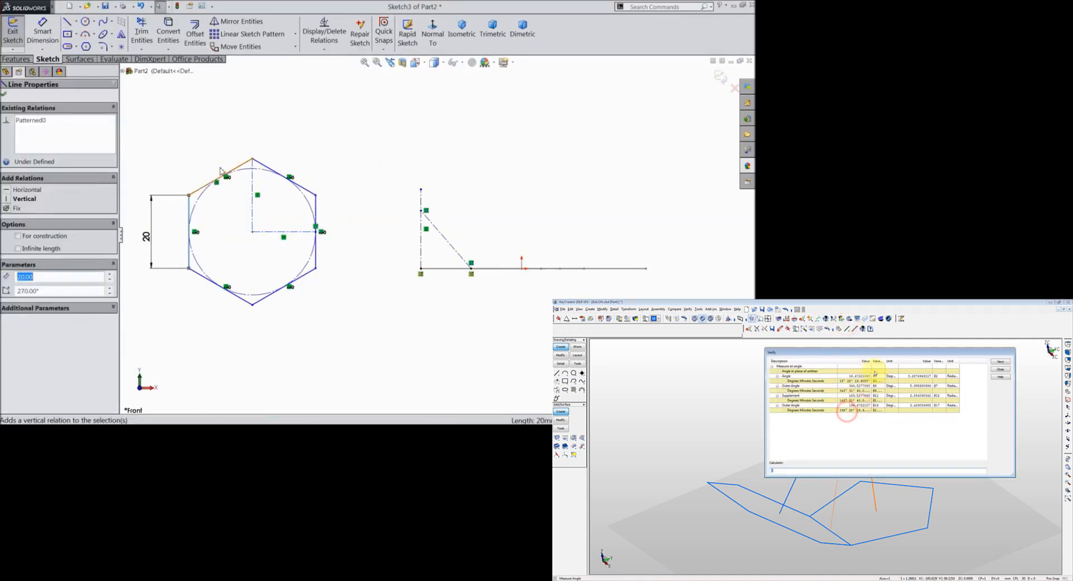
pyautogui.keyDown('ctrl'); pyautogui.click(452, 250); pyautogui.keyUp('ctrl')
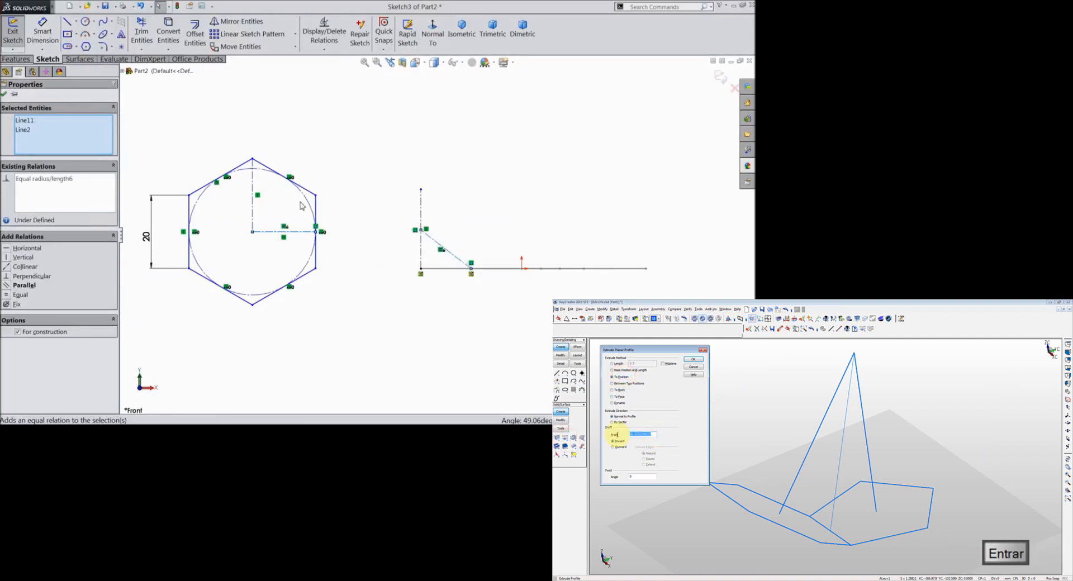
# Step: Delete the helper hexagon together with its dimension and inner centerlines
pyautogui.moveTo(387, 132)
pyautogui.mouseDown()
pyautogui.moveTo(328, 232)
pyautogui.moveTo(135, 339)
pyautogui.mouseUp()
pyautogui.press('Delete')
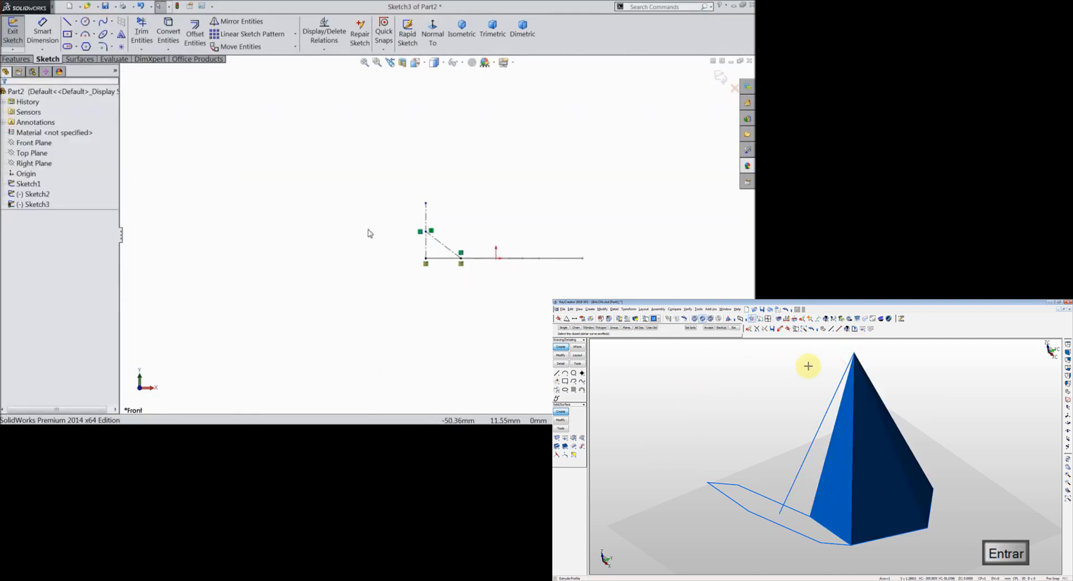
pyautogui.moveTo(370, 233); pyautogui.dragTo(362, 278, button='middle')
pyautogui.scroll(-3, 556, 258)
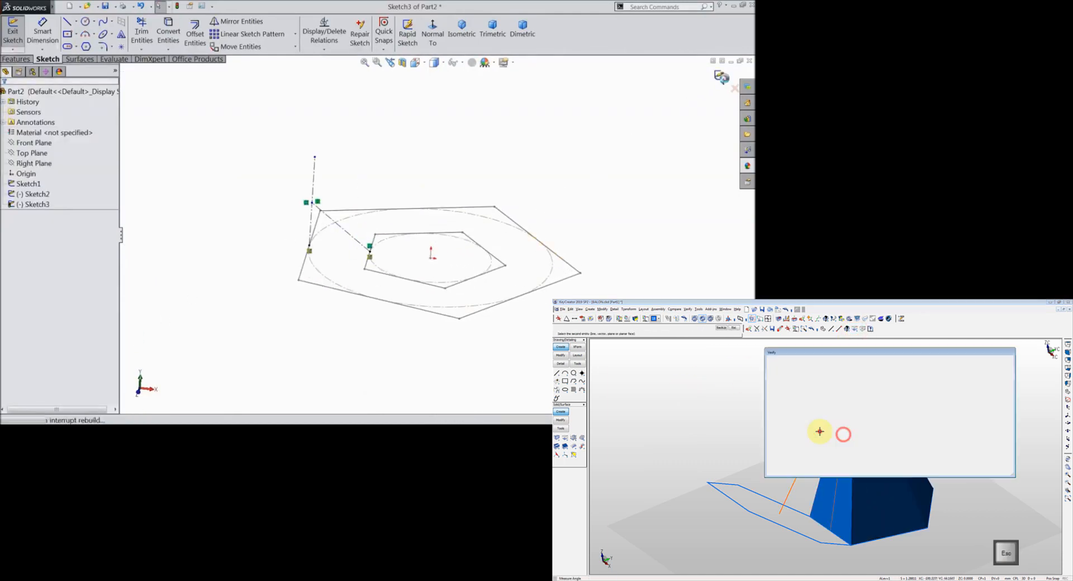
# Step: Fix the sloped centerline in the front-plane sketch and convert it to a regular line
pyautogui.click(721, 76)
pyautogui.click(282, 349)
pyautogui.doubleClick(349, 233)
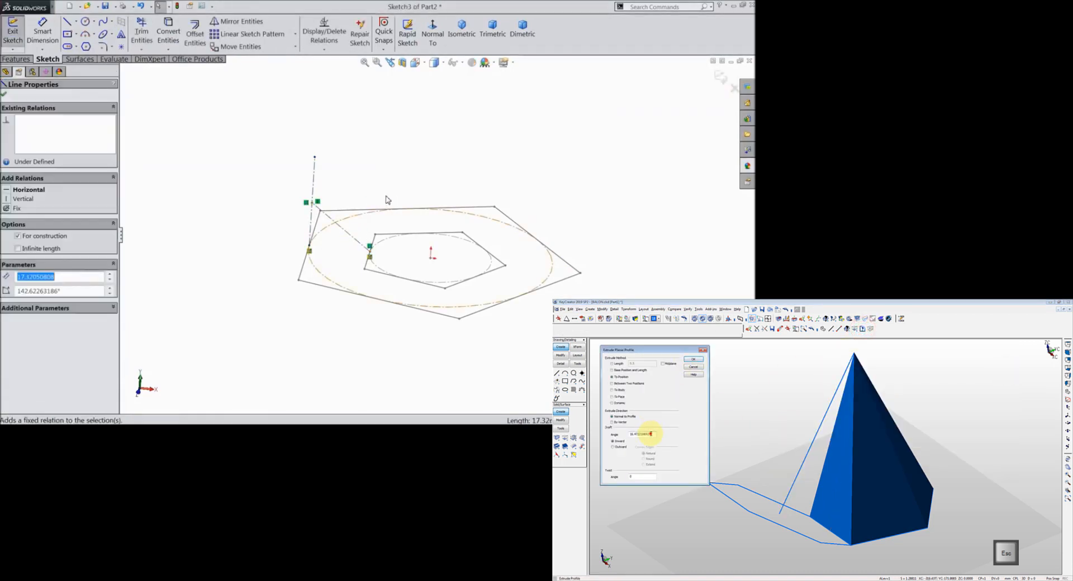
pyautogui.click(18, 236)
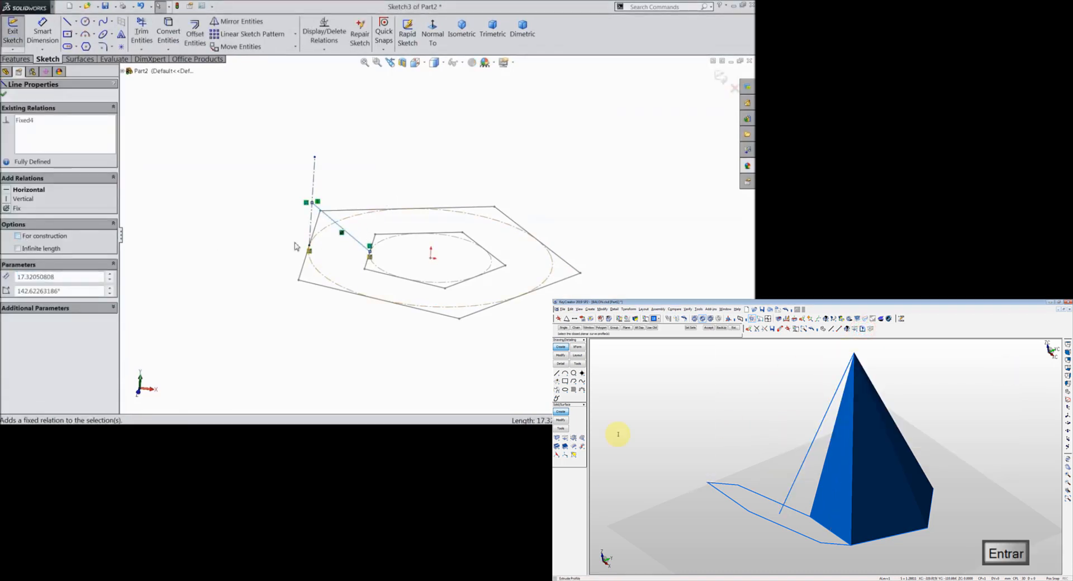
pyautogui.click(5, 93)
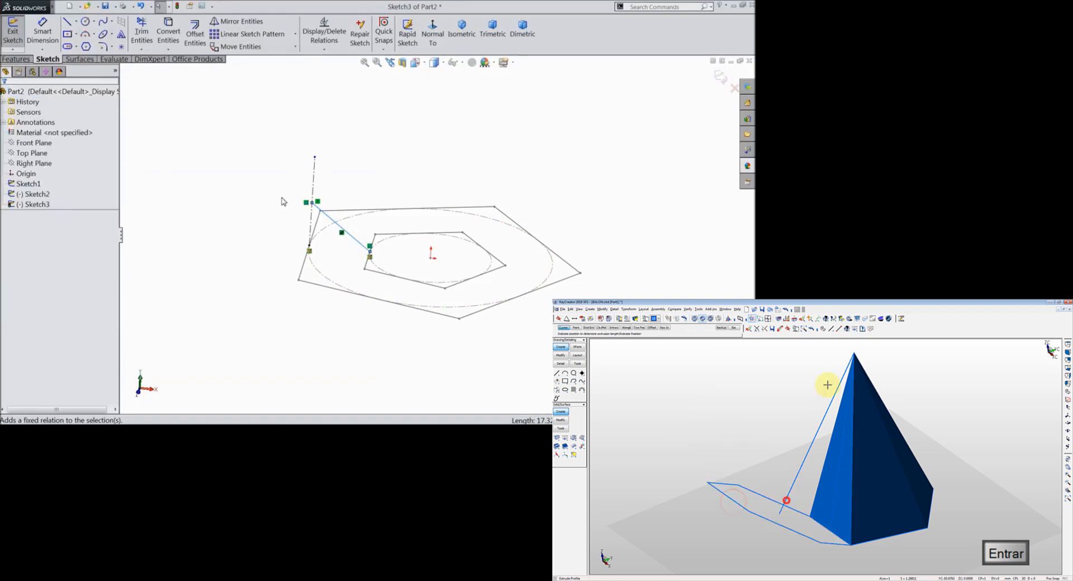
# Step: Extrude the sloped line into a surface with a blind depth of 30 mm
pyautogui.click(79, 59)
pyautogui.click(16, 34)
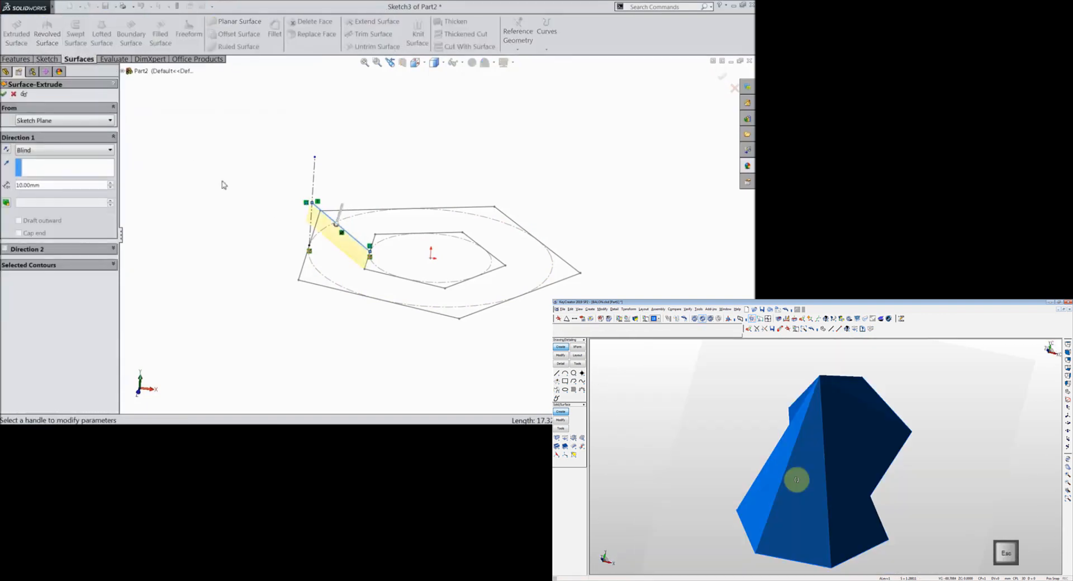
pyautogui.moveTo(354, 252); pyautogui.dragTo(337, 143)
pyautogui.moveTo(237, 210); pyautogui.dragTo(235, 228, button='middle')
pyautogui.click(4, 94)
# Step: Start a sketch on the extruded surface and draw a hexagon overlapping the inner pentagon's left side
pyautogui.click(342, 221)
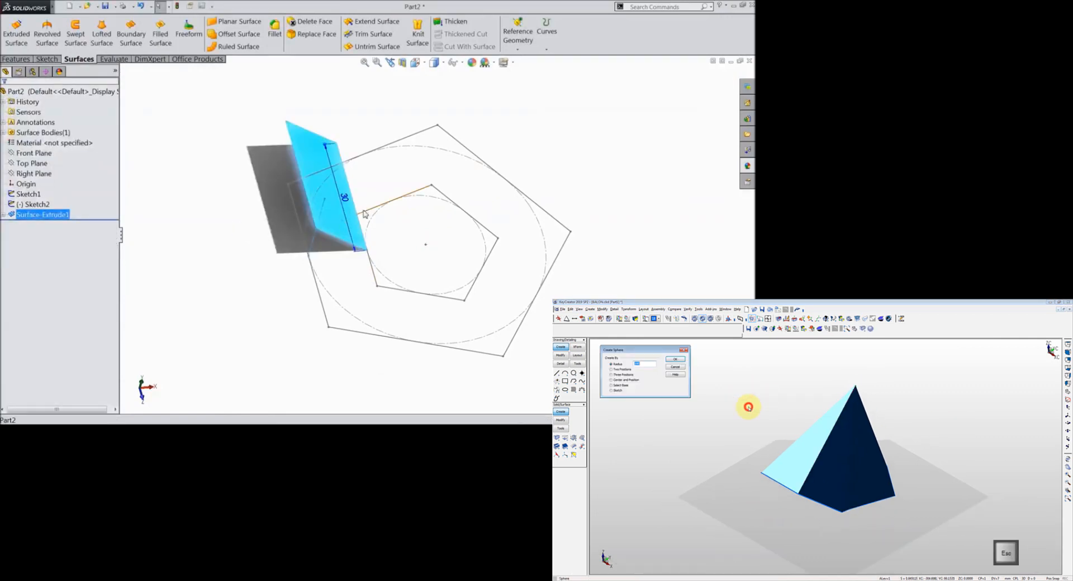
pyautogui.click(369, 198)
pyautogui.click(432, 32)
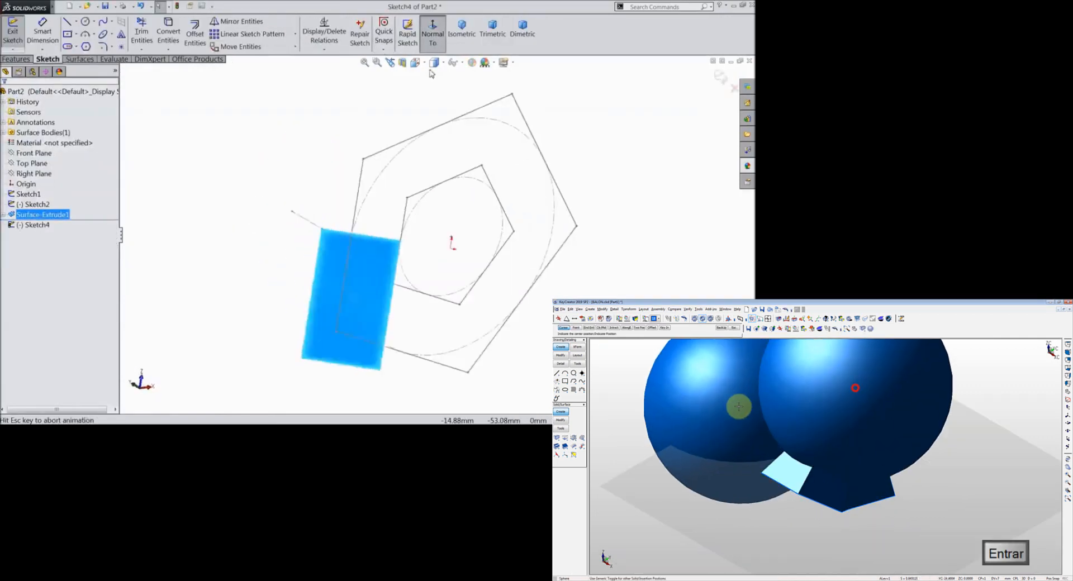
pyautogui.click(86, 46)
pyautogui.moveTo(375, 245); pyautogui.dragTo(339, 172)
pyautogui.click(4, 95)
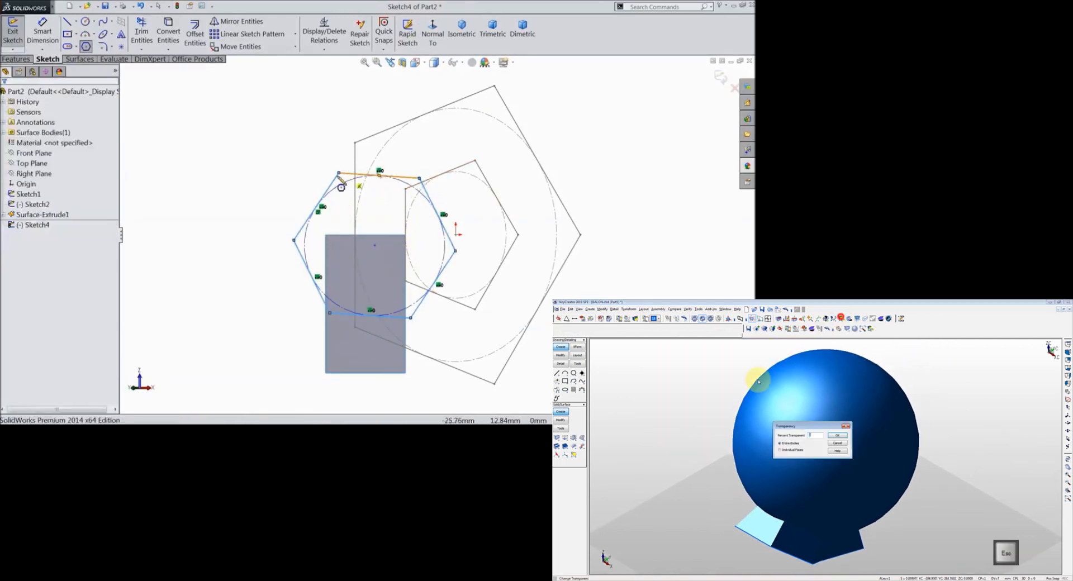
pyautogui.press('Escape')
# Step: Make two adjacent hexagon vertices coincident with the endpoints of the inner pentagon's left side and exit the sketch
pyautogui.click(419, 179)
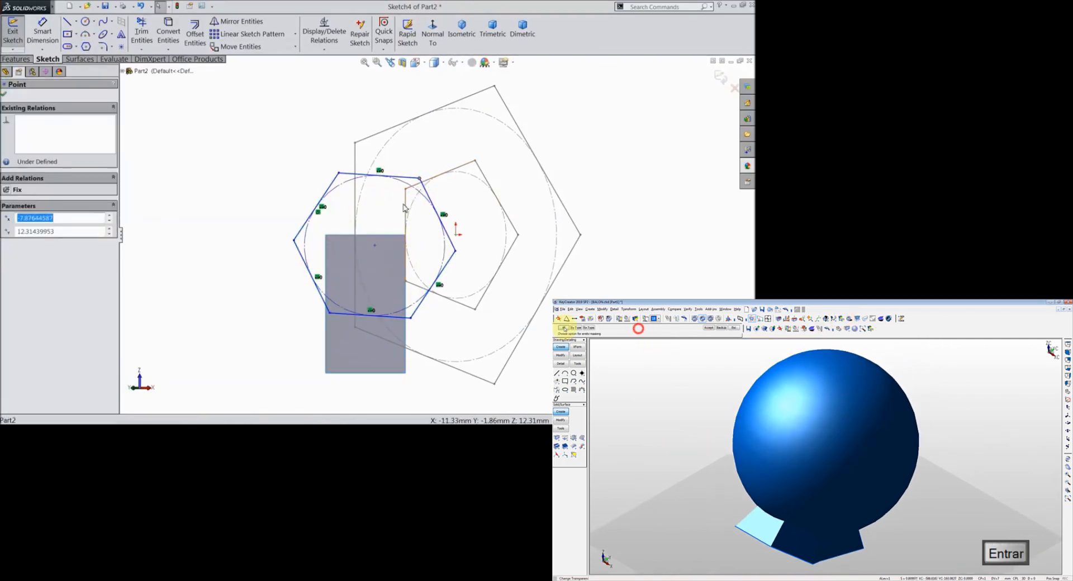
pyautogui.keyDown('ctrl'); pyautogui.click(405, 189); pyautogui.keyUp('ctrl')
pyautogui.click(446, 162)
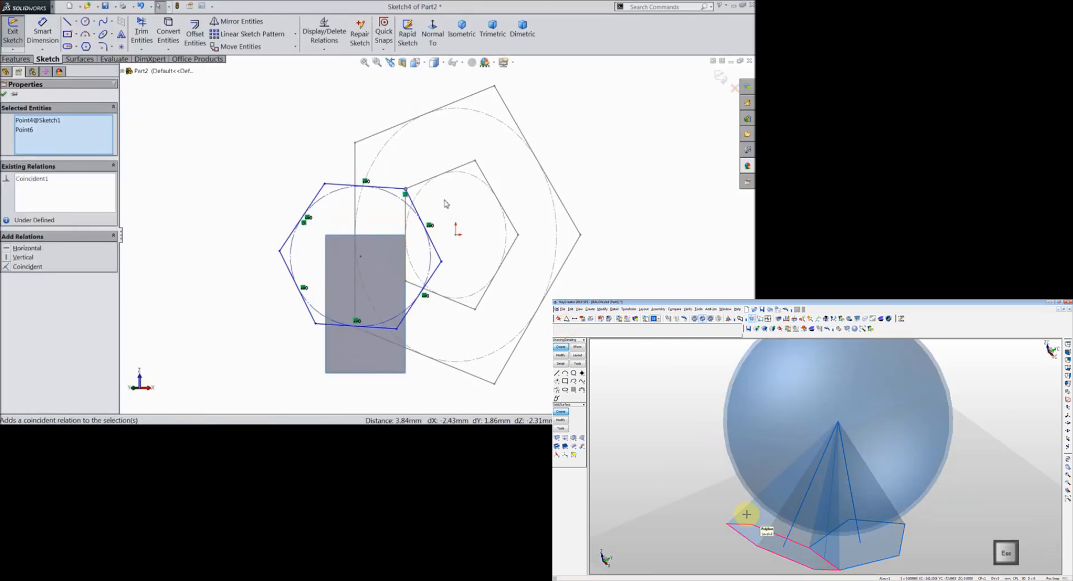
pyautogui.click(441, 262)
pyautogui.keyDown('ctrl'); pyautogui.click(407, 283); pyautogui.keyUp('ctrl')
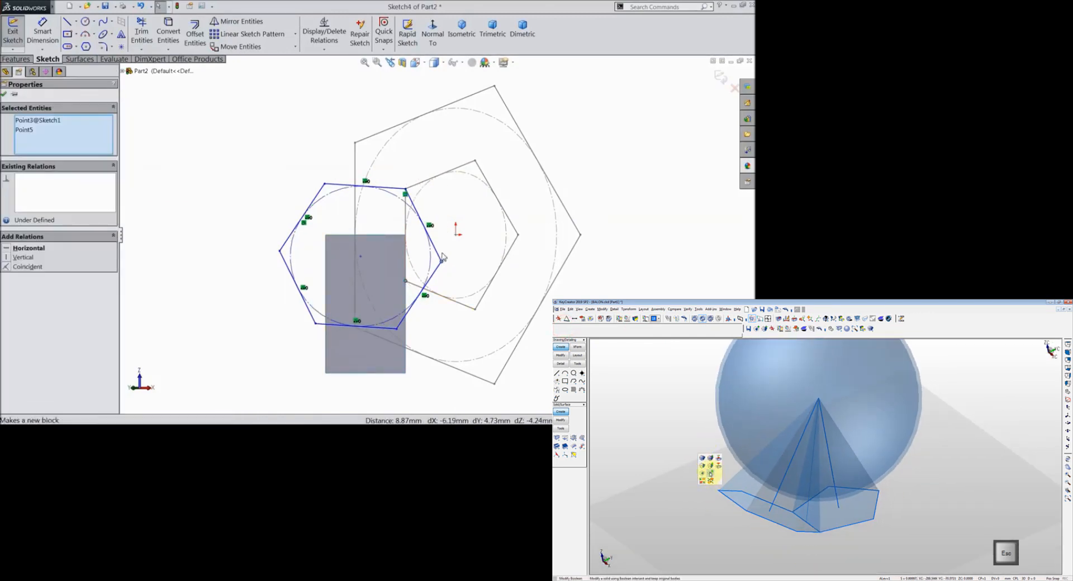
pyautogui.click(443, 259)
pyautogui.click(4, 94)
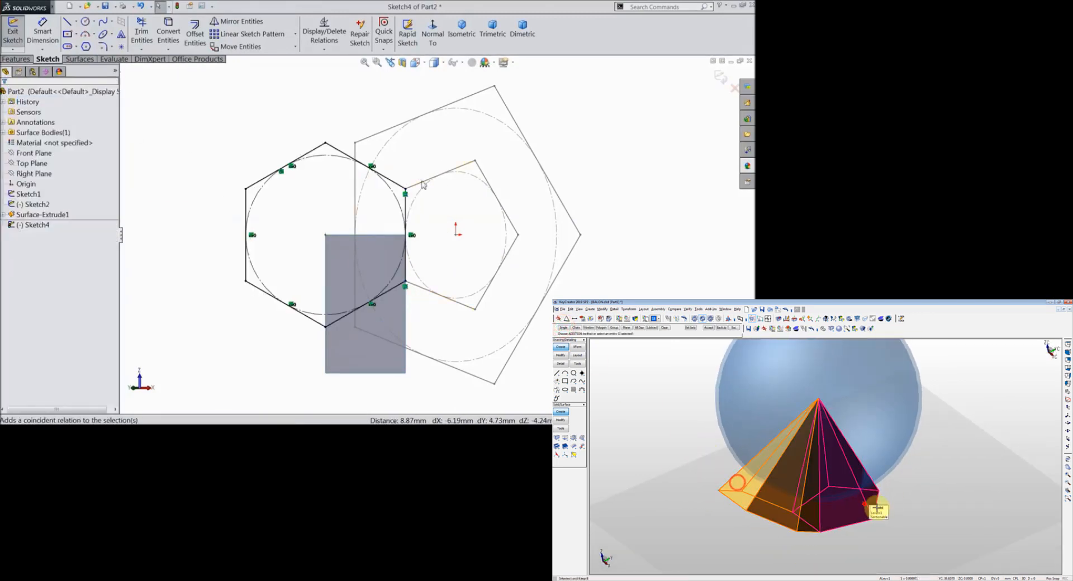
pyautogui.click(721, 80)
# Step: Delete the extruded surface body while keeping the hexagon sketch
pyautogui.rightClick(371, 357)
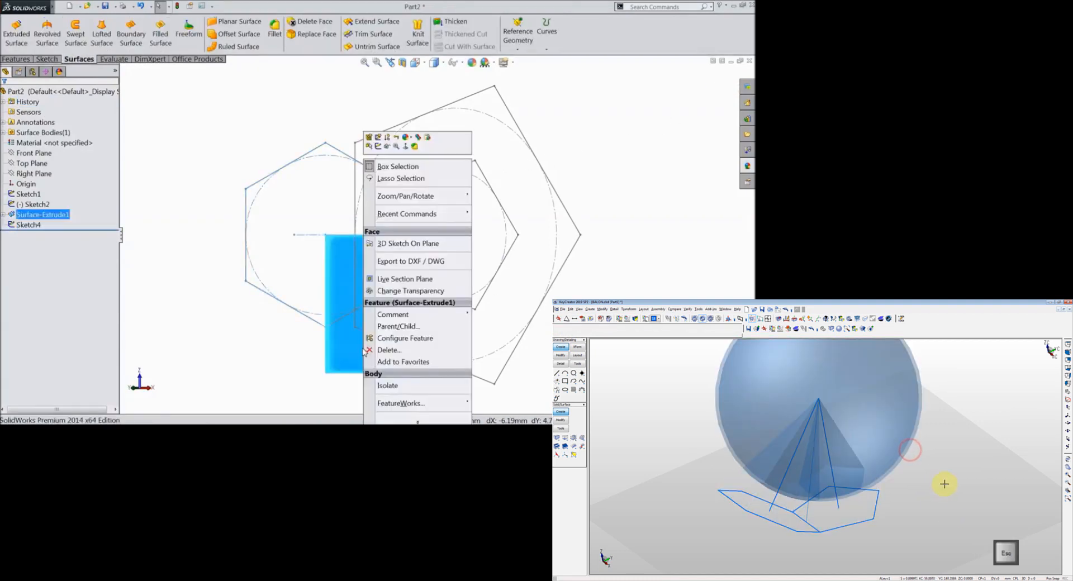
pyautogui.click(414, 422)
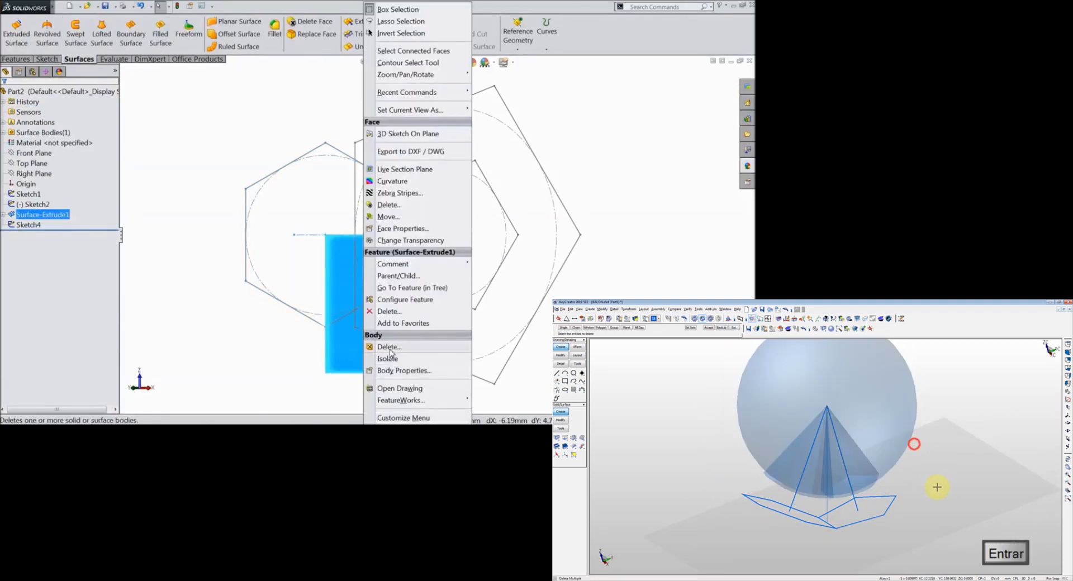
pyautogui.click(400, 407)
pyautogui.click(353, 356)
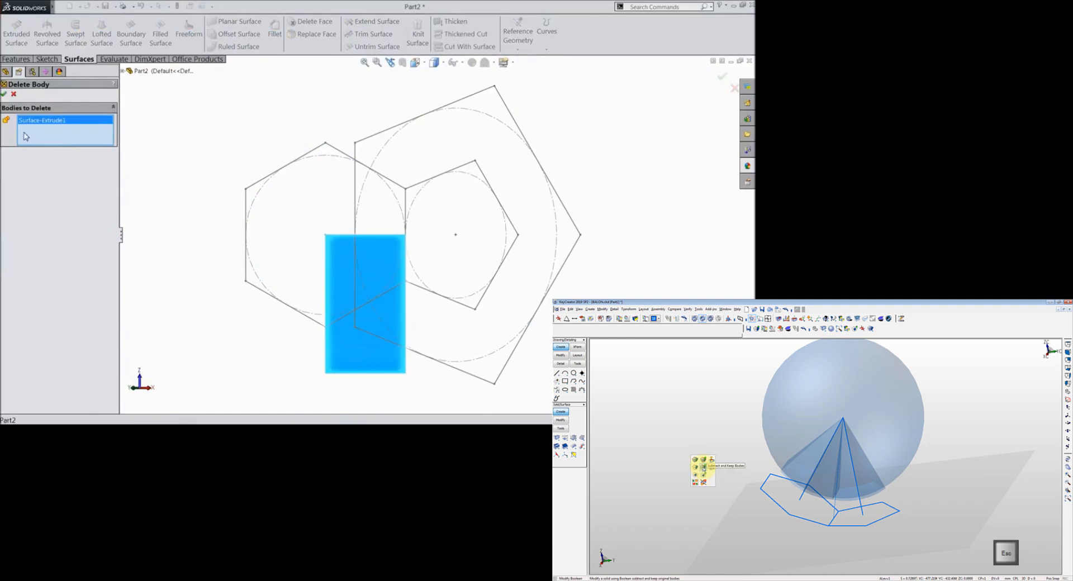
pyautogui.click(4, 96)
# Step: Hide the outer pentagon sketch
pyautogui.moveTo(269, 267)
pyautogui.mouseDown(button='middle')
pyautogui.moveTo(256, 297)
pyautogui.moveTo(251, 271)
pyautogui.mouseUp(button='middle')
pyautogui.moveTo(266, 211); pyautogui.dragTo(268, 355, button='middle')
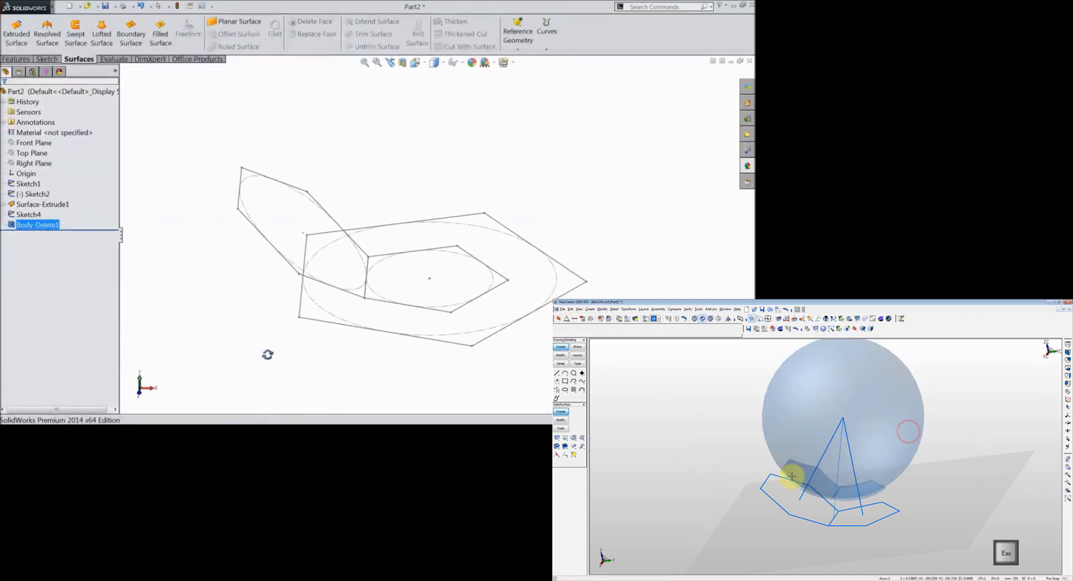
pyautogui.click(527, 201)
pyautogui.moveTo(490, 180); pyautogui.dragTo(326, 162, button='middle')
# Step: Start a sketch on the Front Plane and draw centerlines from the origin about 29 mm up, then down to the hexagon's center
pyautogui.click(33, 143)
pyautogui.click(54, 127)
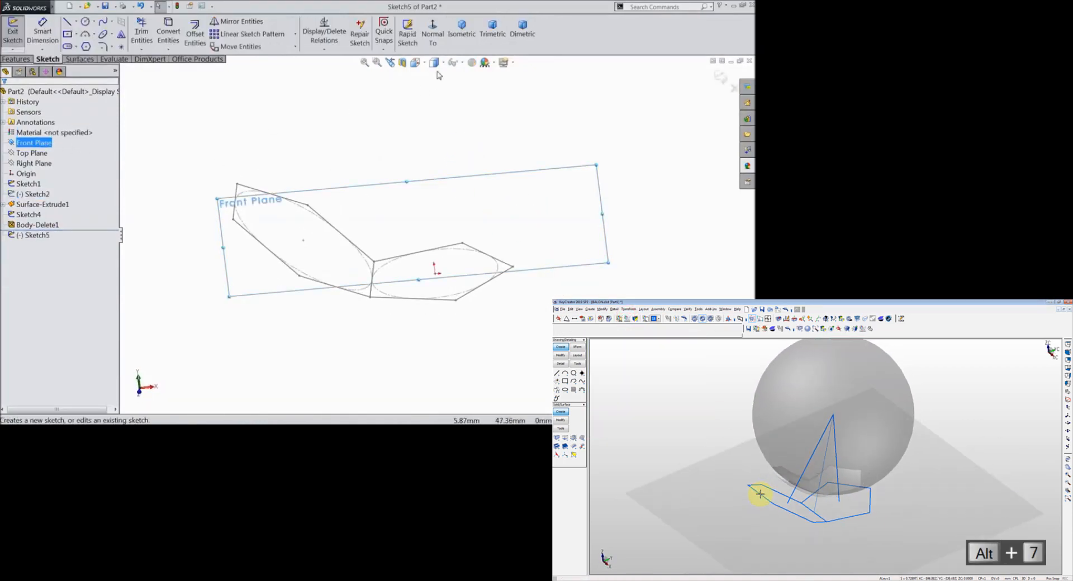
pyautogui.click(433, 33)
pyautogui.click(67, 22)
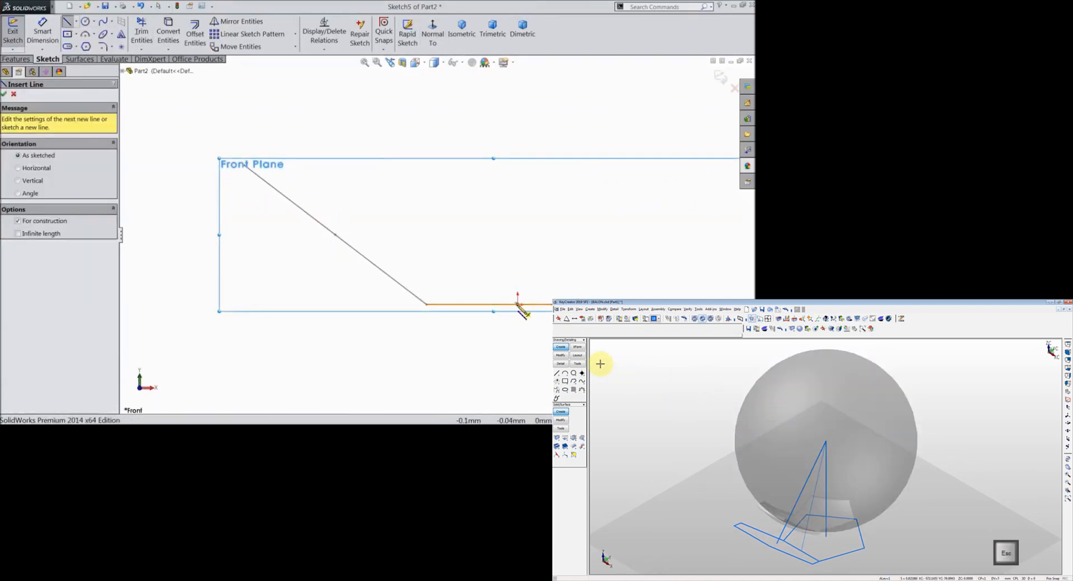
pyautogui.click(518, 304)
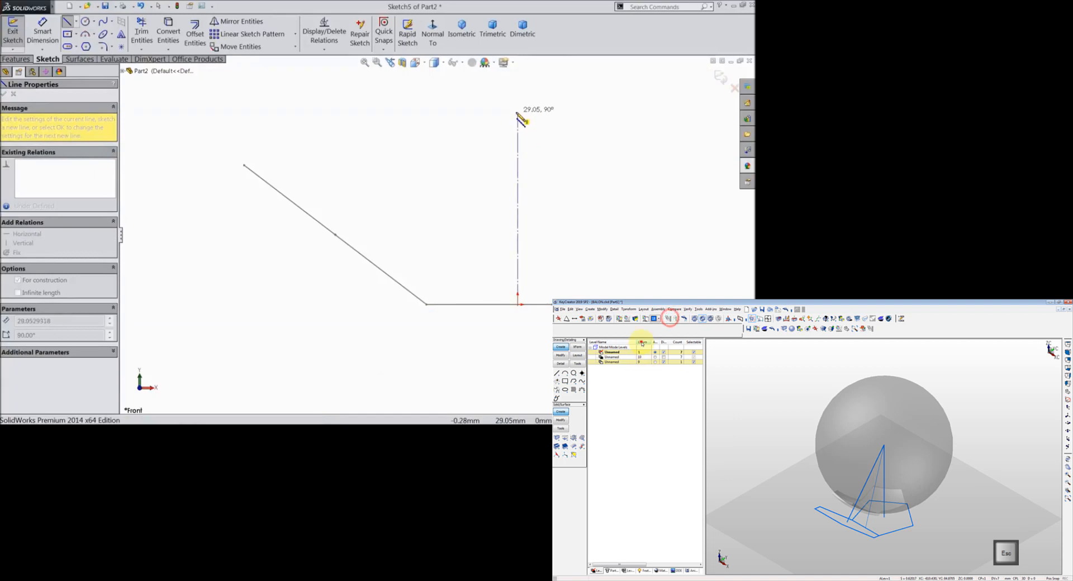
pyautogui.click(517, 113)
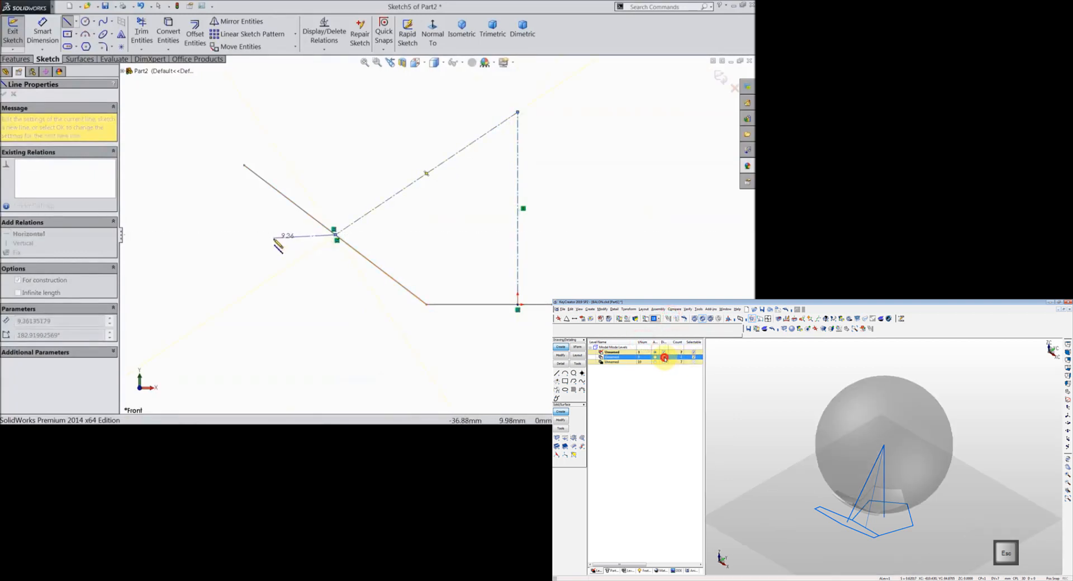
pyautogui.press('Escape')
# Step: Draw a centerline about 35 mm long across the hexagon from its outer side to the side shared with the pentagon
pyautogui.click(73, 23)
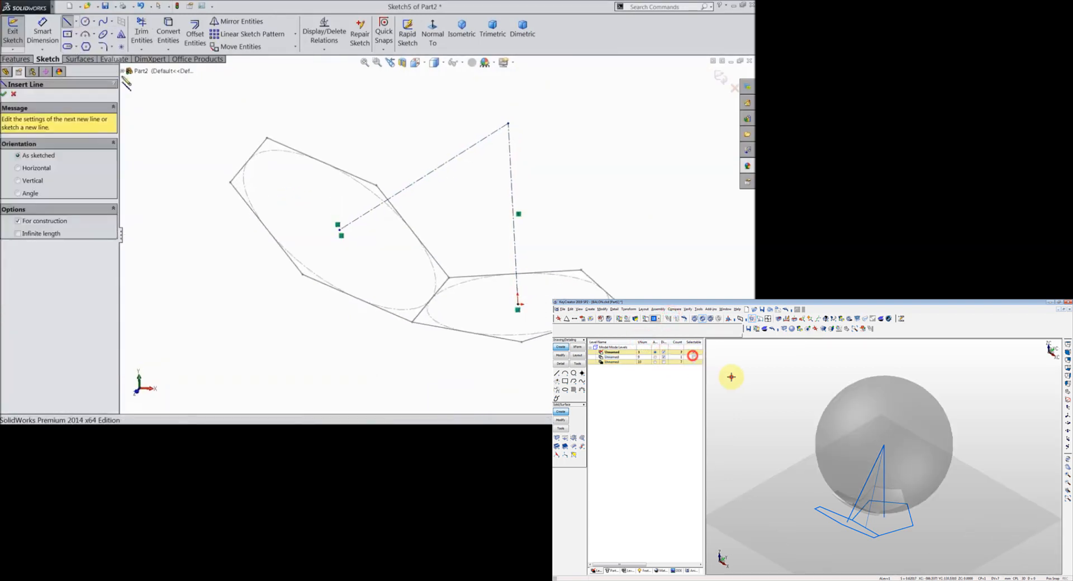
pyautogui.click(251, 160)
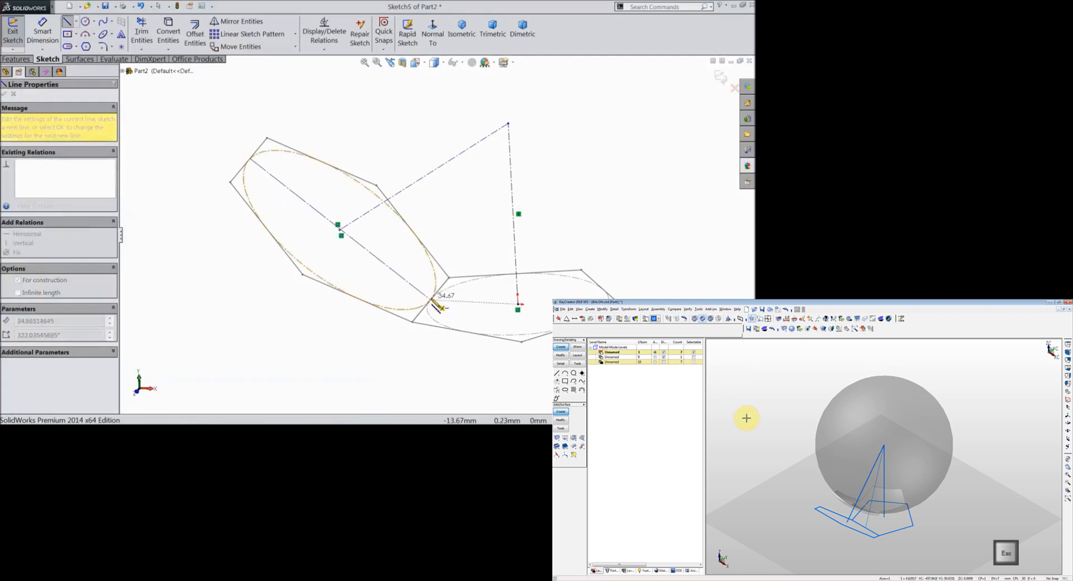
pyautogui.click(430, 299)
pyautogui.press('Escape')
# Step: Add pierce relations tying the crossing centerline's endpoints to the hexagon's outer side and the side shared with the pentagon
pyautogui.click(251, 160)
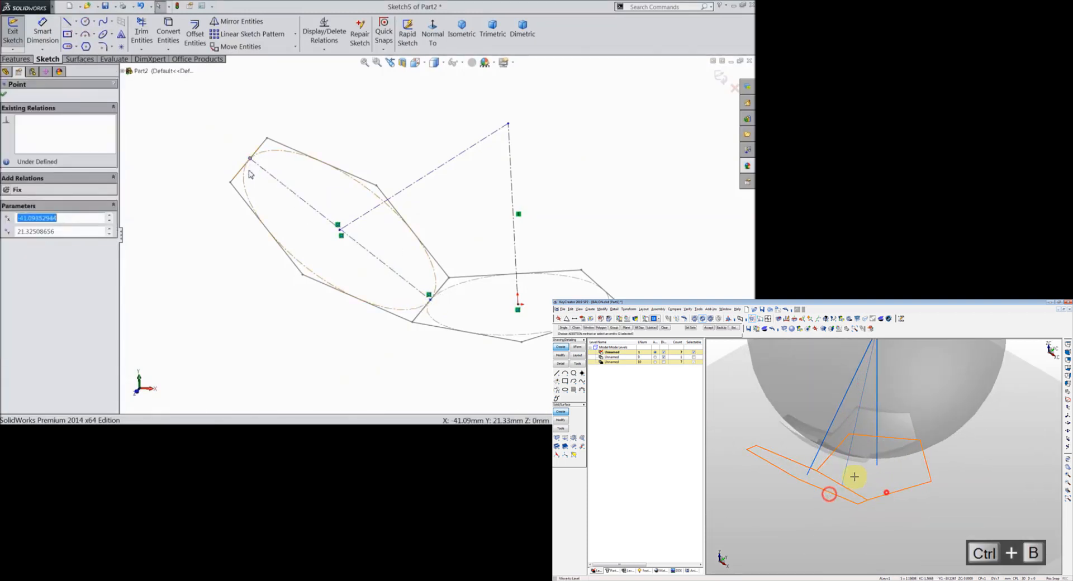
pyautogui.keyDown('ctrl'); pyautogui.click(264, 142); pyautogui.keyUp('ctrl')
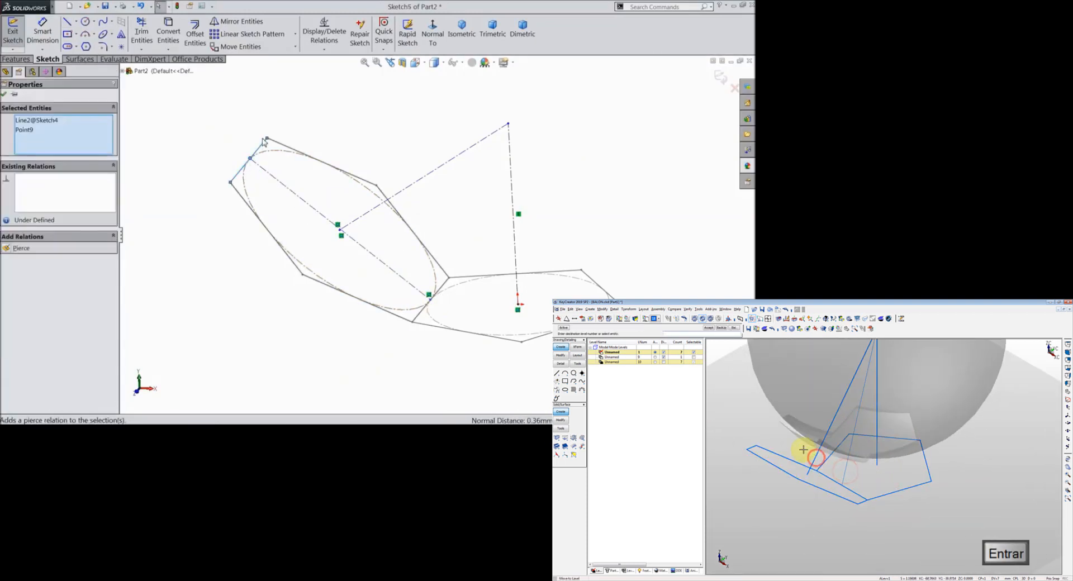
pyautogui.click(431, 301)
pyautogui.keyDown('ctrl'); pyautogui.click(419, 315); pyautogui.keyUp('ctrl')
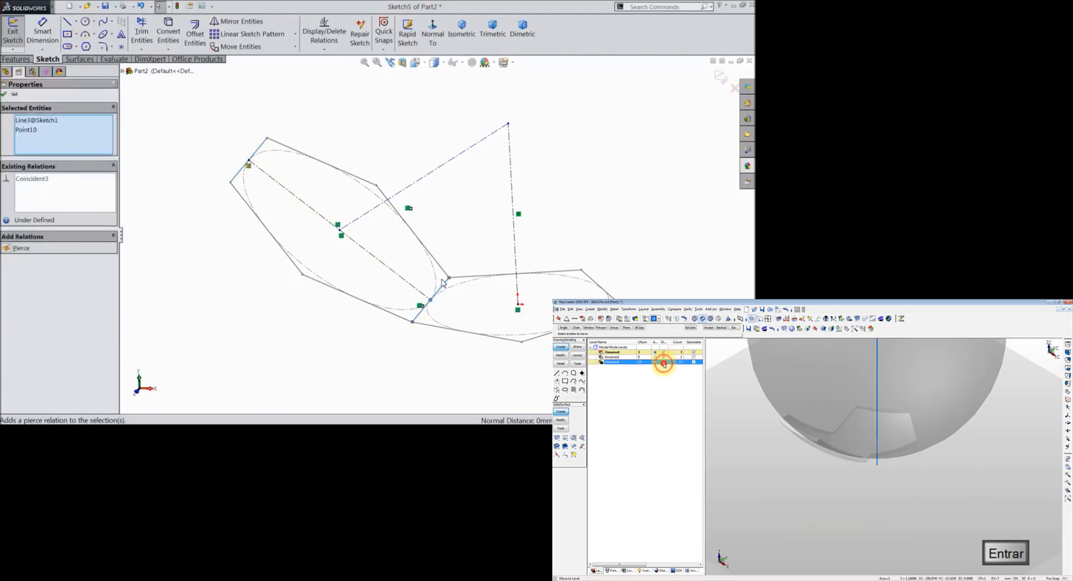
pyautogui.click(22, 248)
pyautogui.press('Escape')
# Step: Make the apex centerline's lower endpoint coincident with the hexagon's crossing centerline, and make the two centerlines perpendicular
pyautogui.click(352, 240)
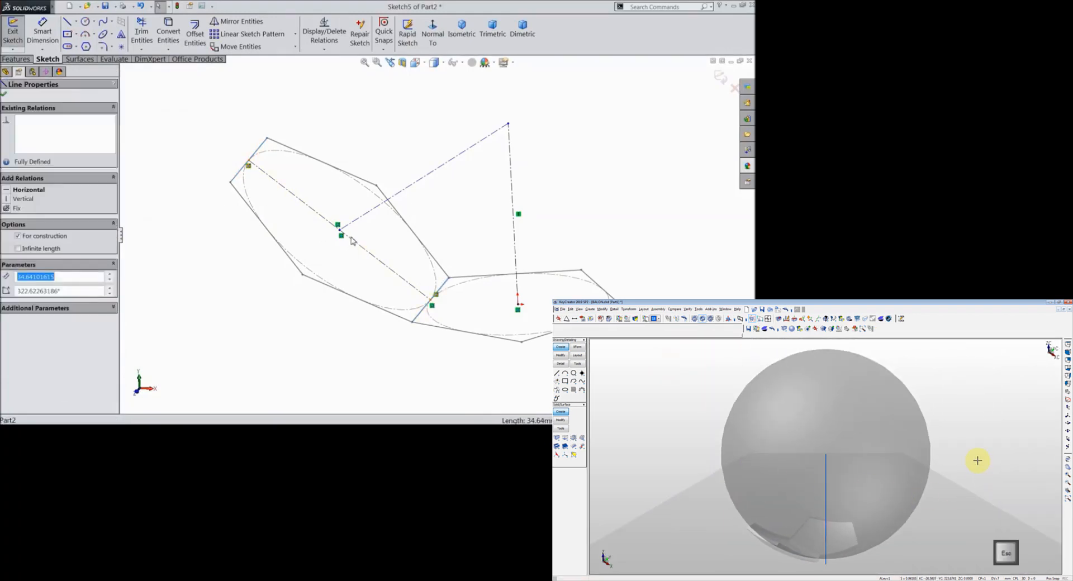
pyautogui.keyDown('ctrl'); pyautogui.click(340, 230); pyautogui.keyUp('ctrl')
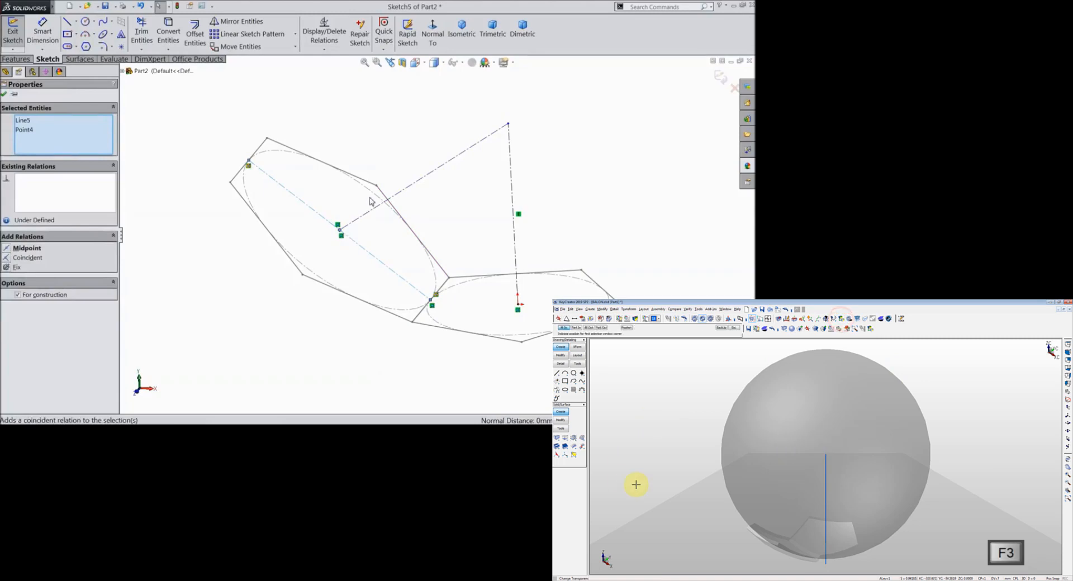
pyautogui.press('Escape')
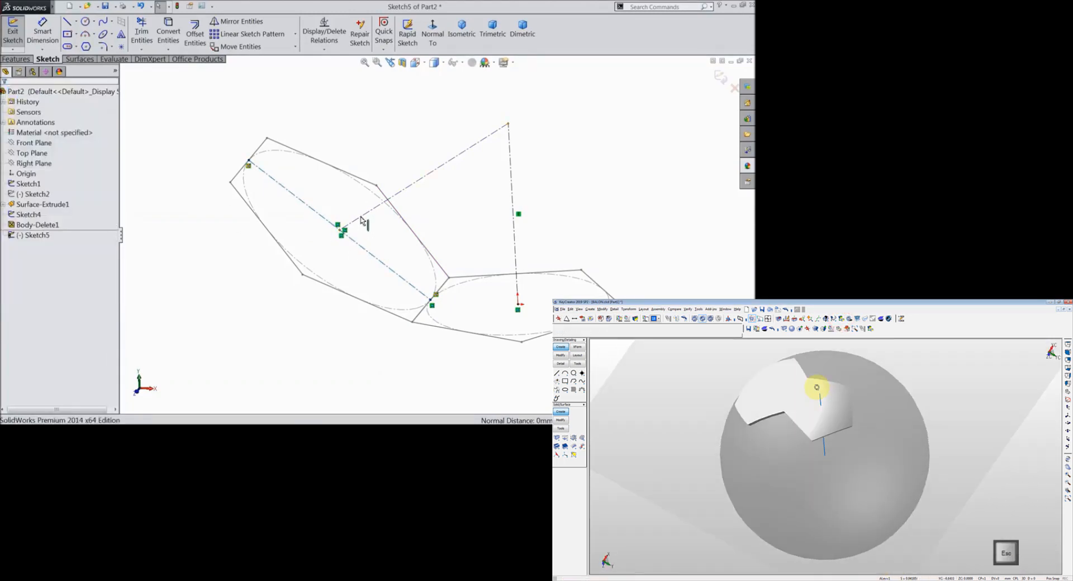
pyautogui.click(358, 247)
pyautogui.keyDown('ctrl'); pyautogui.click(368, 246); pyautogui.keyUp('ctrl')
pyautogui.click(413, 216)
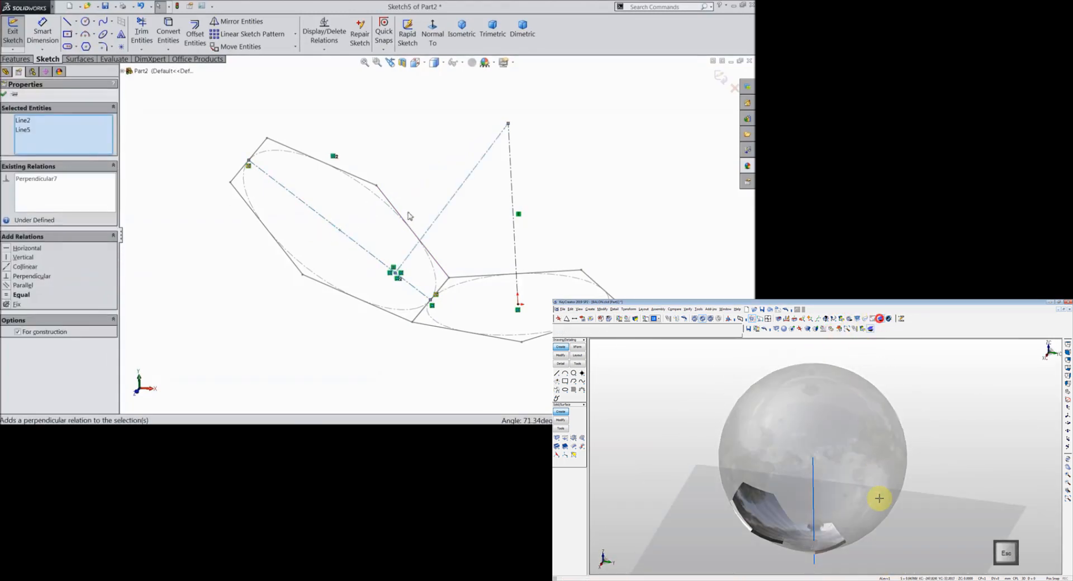
pyautogui.click(4, 94)
# Step: Add a midpoint relation between the apex centerline's lower endpoint and the crossing centerline, and finish the sketch
pyautogui.click(394, 274)
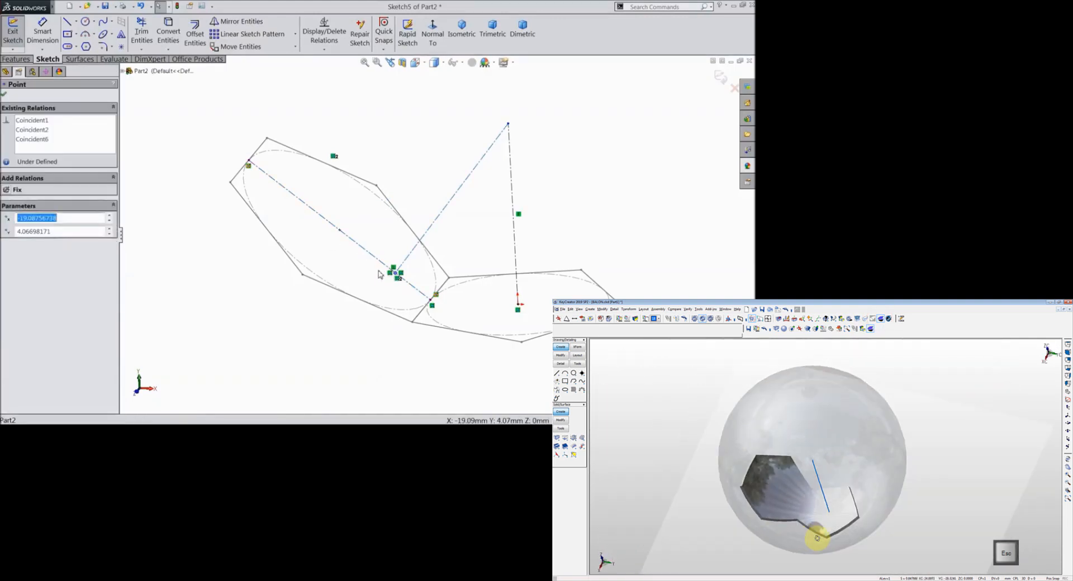
pyautogui.click(376, 259)
pyautogui.keyDown('ctrl'); pyautogui.click(395, 274); pyautogui.keyUp('ctrl')
pyautogui.click(387, 217)
pyautogui.scroll(4, 389, 240)
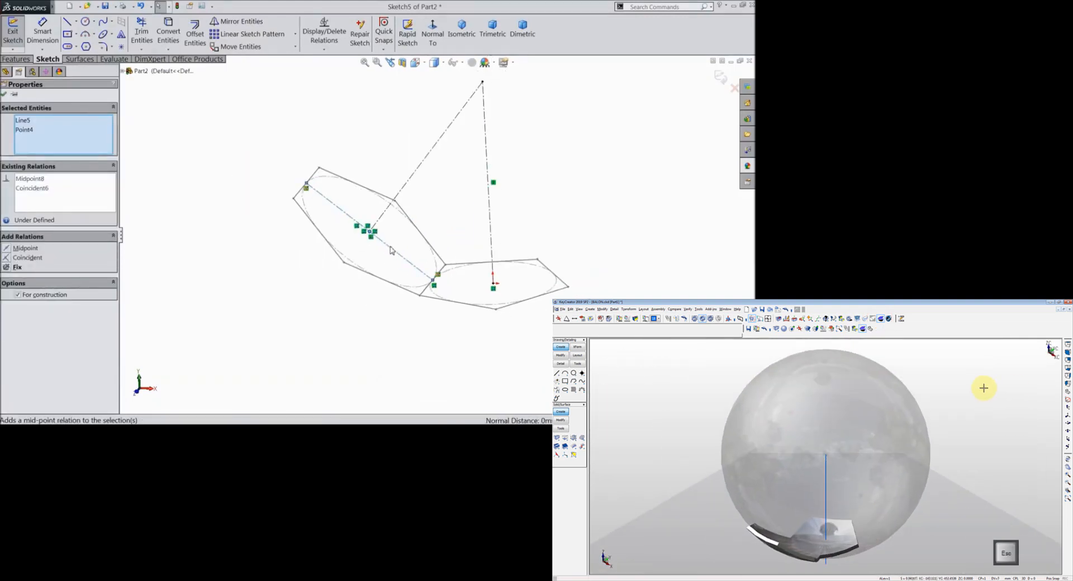
pyautogui.scroll(-2, 487, 148)
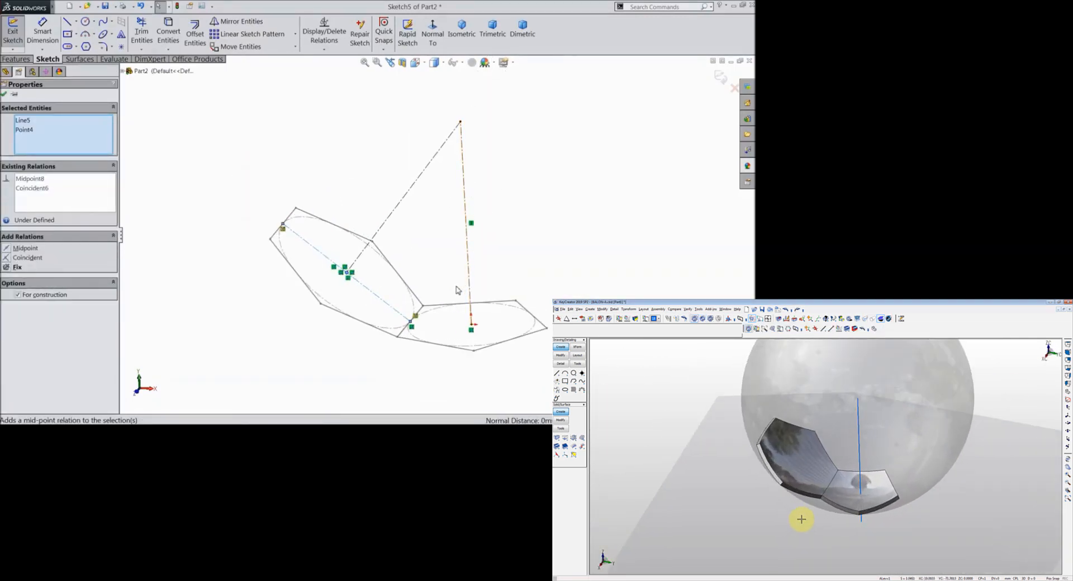
pyautogui.moveTo(291, 289)
pyautogui.mouseDown(button='middle')
pyautogui.moveTo(288, 270)
pyautogui.moveTo(263, 304)
pyautogui.moveTo(246, 290)
pyautogui.mouseUp(button='middle')
pyautogui.click(4, 95)
pyautogui.moveTo(242, 228)
pyautogui.mouseDown(button='middle')
pyautogui.moveTo(256, 213)
pyautogui.moveTo(246, 226)
pyautogui.mouseUp(button='middle')
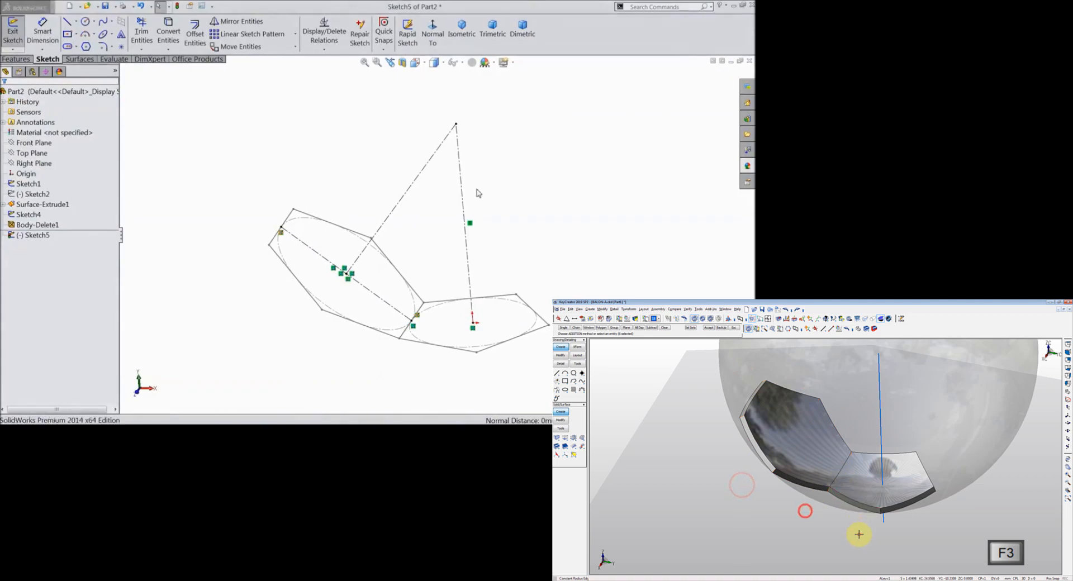
pyautogui.moveTo(487, 194)
pyautogui.mouseDown(button='middle')
pyautogui.moveTo(477, 196)
pyautogui.moveTo(490, 198)
pyautogui.mouseUp(button='middle')
pyautogui.click(720, 78)
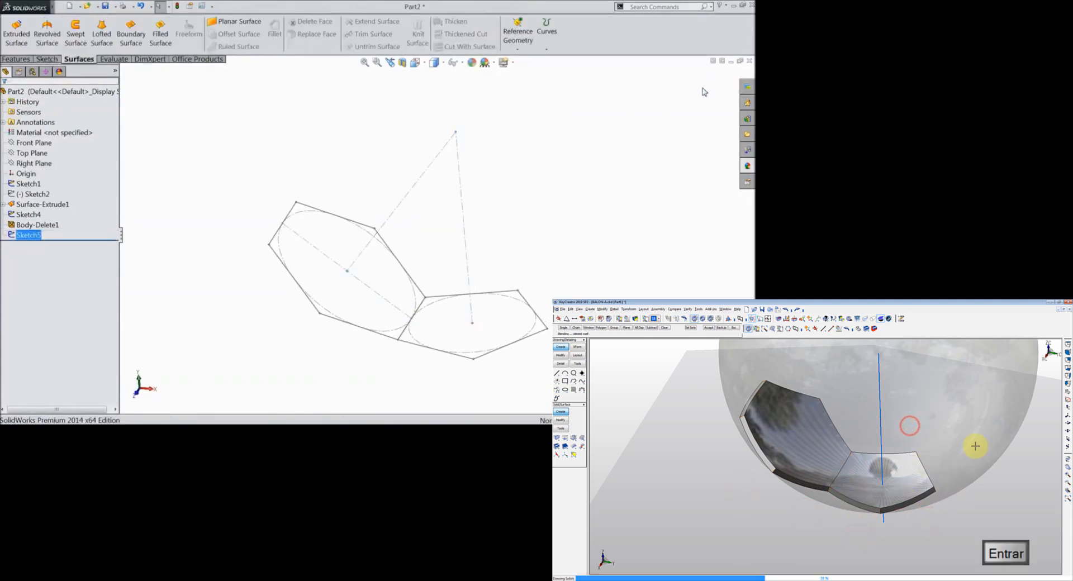
# Step: Create a 3D sketch containing a single point at the apex where the two centerlines meet
pyautogui.click(46, 59)
pyautogui.click(12, 49)
pyautogui.click(30, 72)
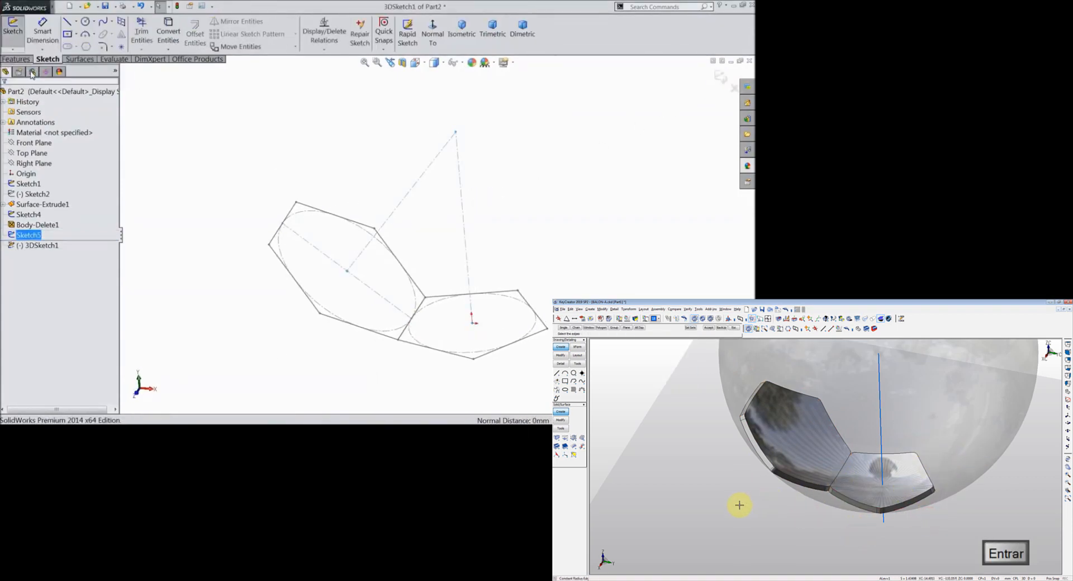
pyautogui.click(121, 47)
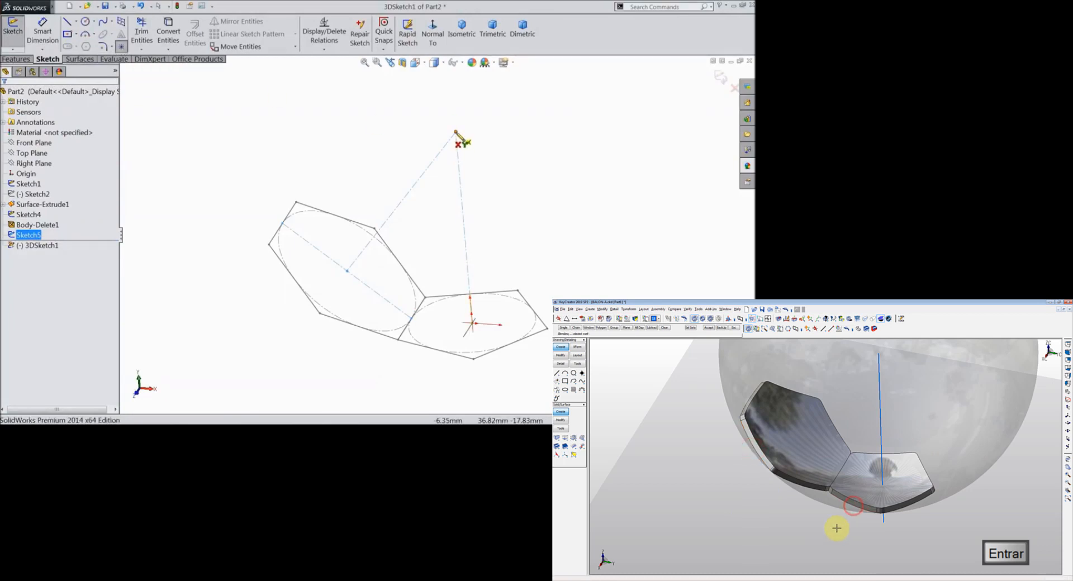
pyautogui.click(455, 132)
pyautogui.click(720, 78)
# Step: Hide the sketch containing the apex centerlines
pyautogui.click(462, 193)
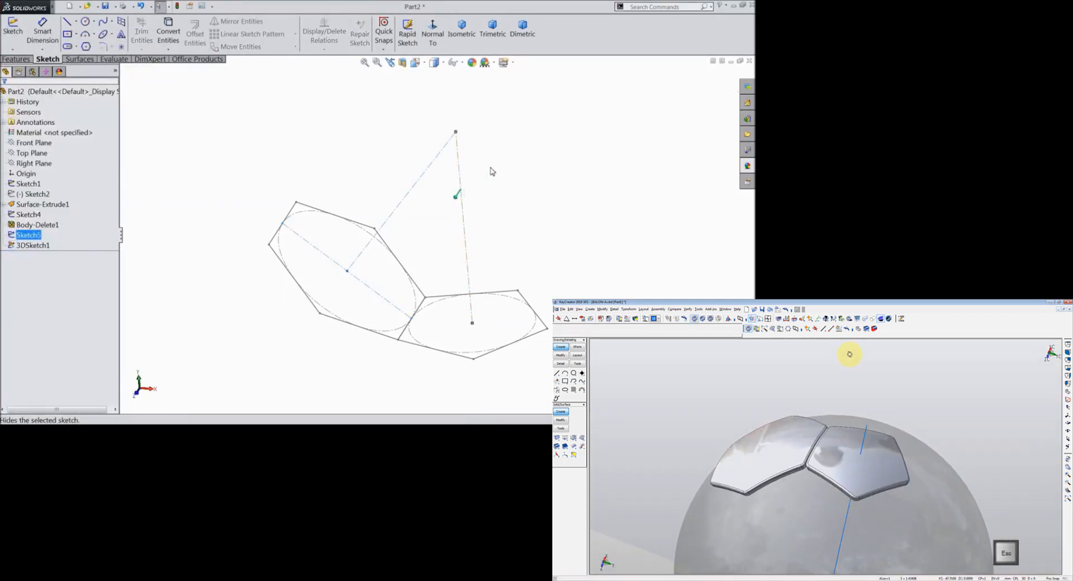
pyautogui.click(490, 171)
pyautogui.moveTo(487, 173); pyautogui.dragTo(480, 180, button='middle')
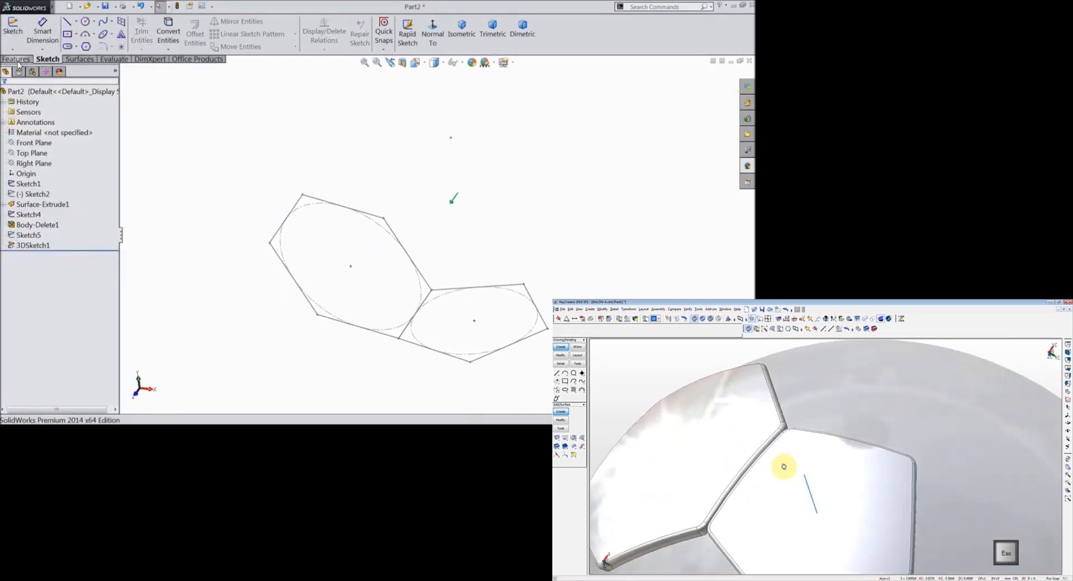
# Step: Create a solid loft from the pentagon sketch to the 3D sketch point at the apex
pyautogui.click(17, 58)
pyautogui.click(101, 37)
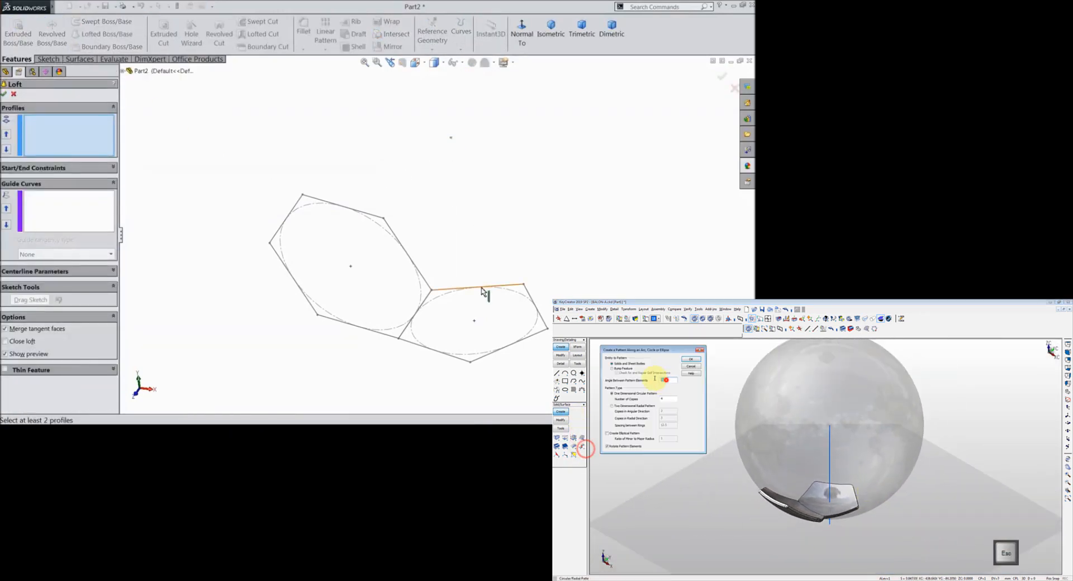
pyautogui.click(451, 138)
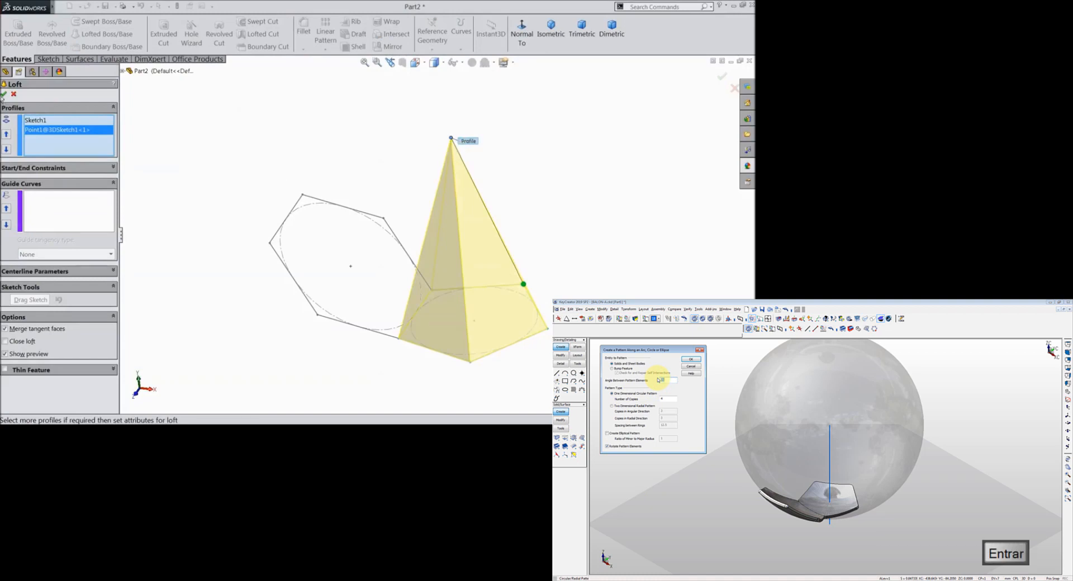
pyautogui.click(4, 94)
pyautogui.moveTo(192, 171); pyautogui.dragTo(201, 167, button='middle')
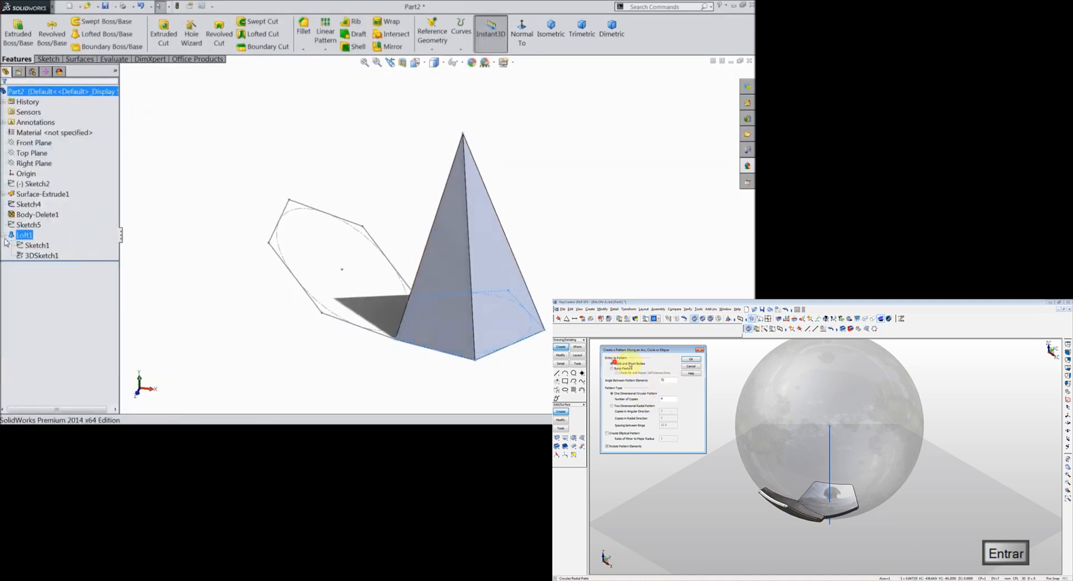
# Step: Create a second solid loft from the hexagon sketch to the same apex point
pyautogui.click(107, 37)
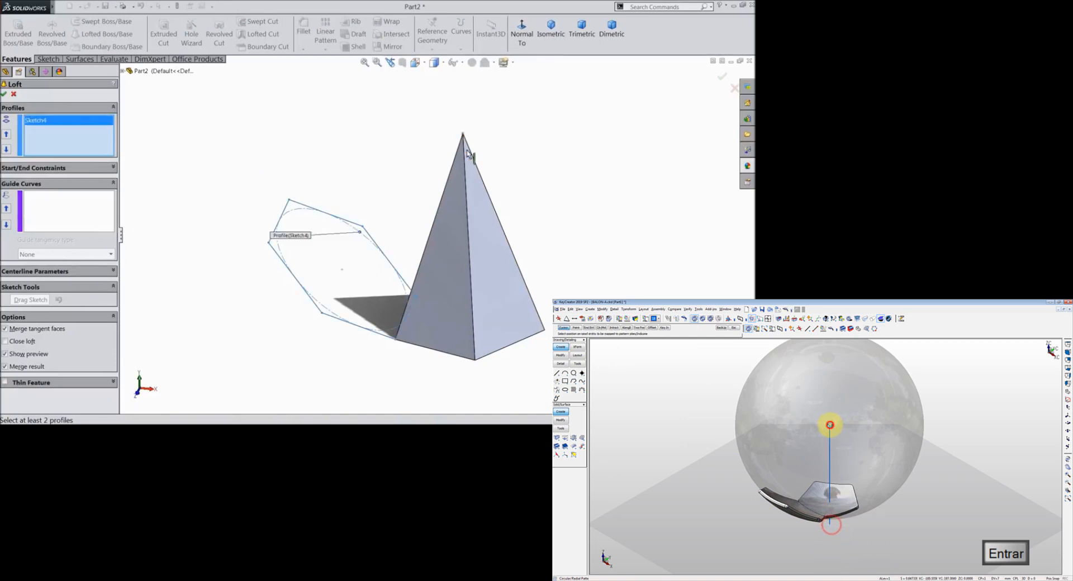
pyautogui.click(464, 135)
pyautogui.click(4, 94)
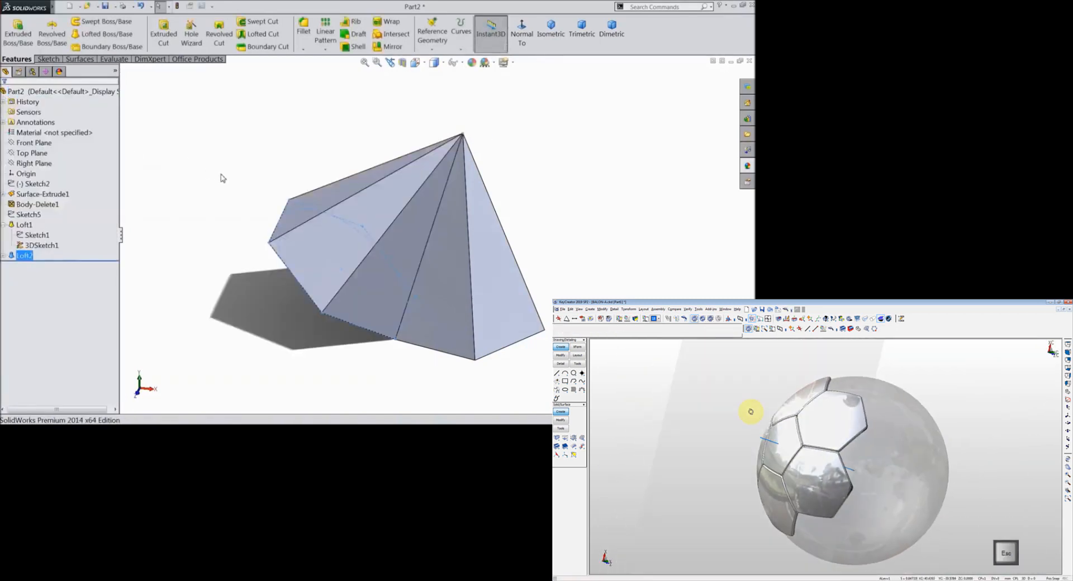
pyautogui.click(208, 171)
# Step: Edit the hexagon loft and turn off Merge result so that it remains a separate solid body
pyautogui.click(26, 258)
pyautogui.click(35, 245)
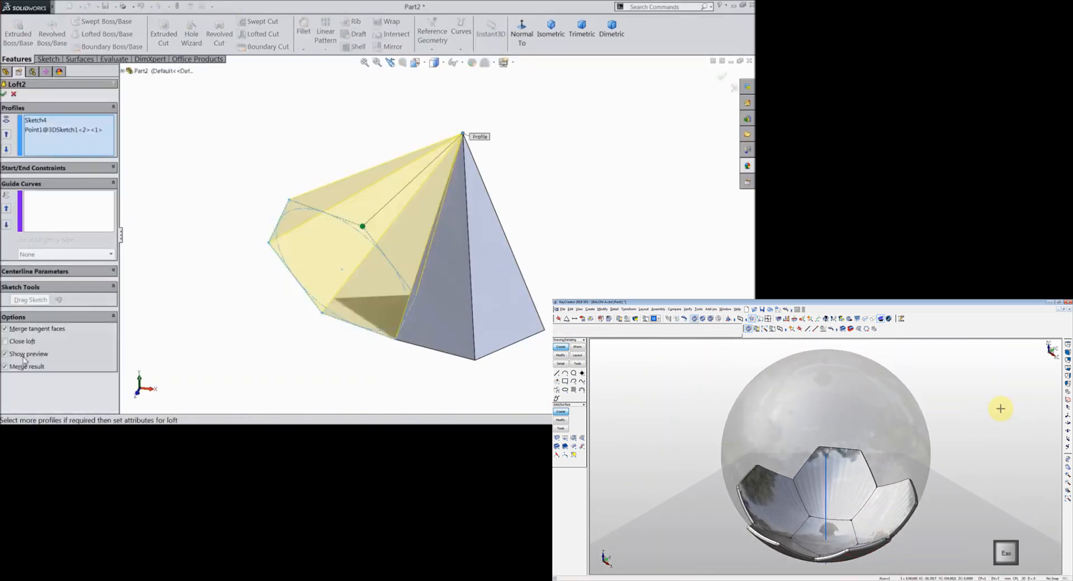
pyautogui.click(5, 367)
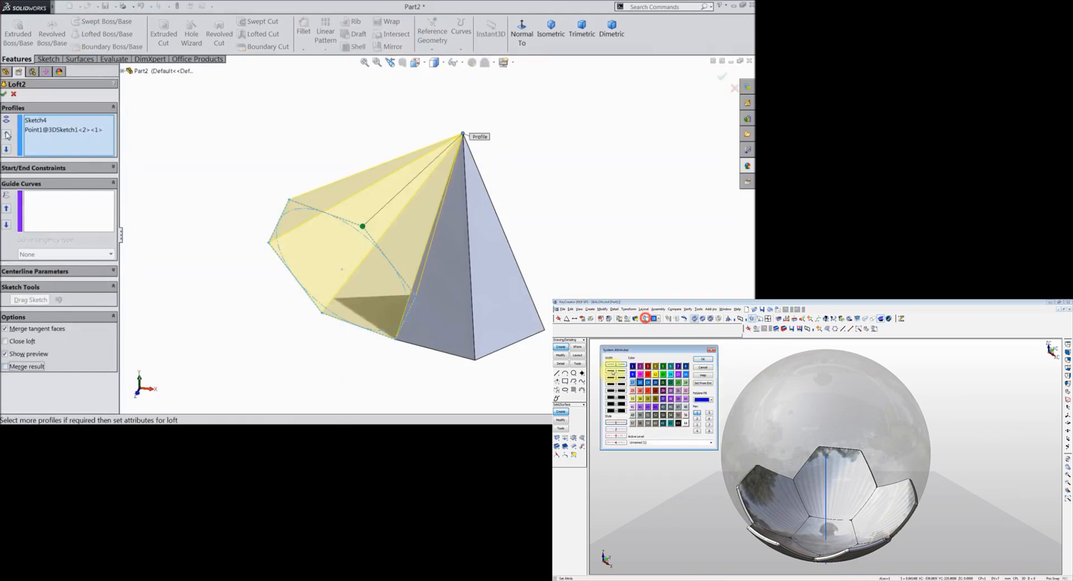
pyautogui.click(4, 94)
pyautogui.moveTo(187, 159)
pyautogui.mouseDown(button='middle')
pyautogui.moveTo(192, 144)
pyautogui.moveTo(217, 153)
pyautogui.moveTo(199, 153)
pyautogui.mouseUp(button='middle')
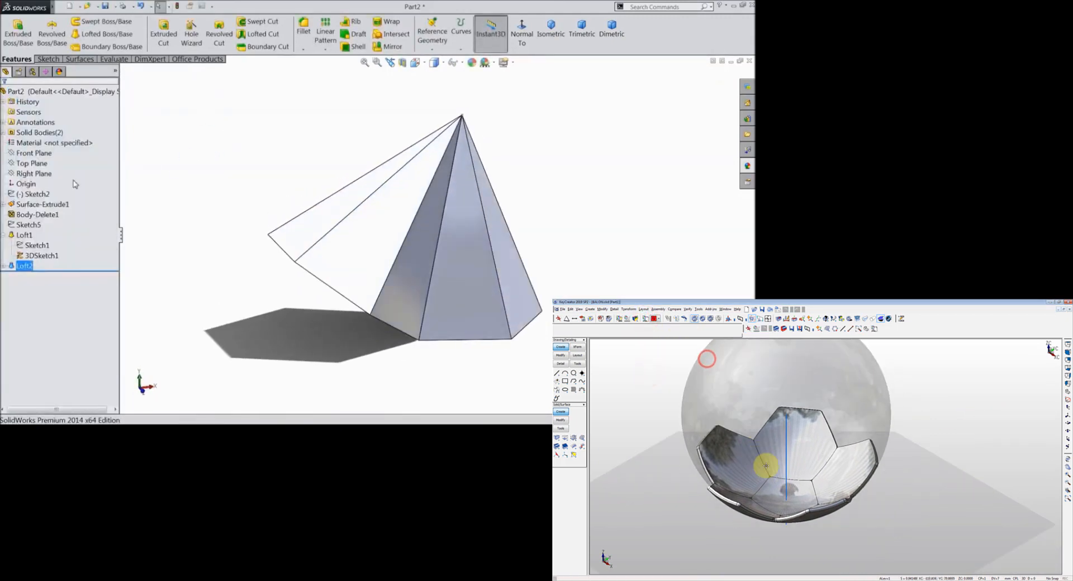
# Step: Sketch two concentric circles on the Front Plane centered at the apex, one about 34 mm in diameter and a larger one enclosing both lofts
pyautogui.click(33, 155)
pyautogui.click(42, 145)
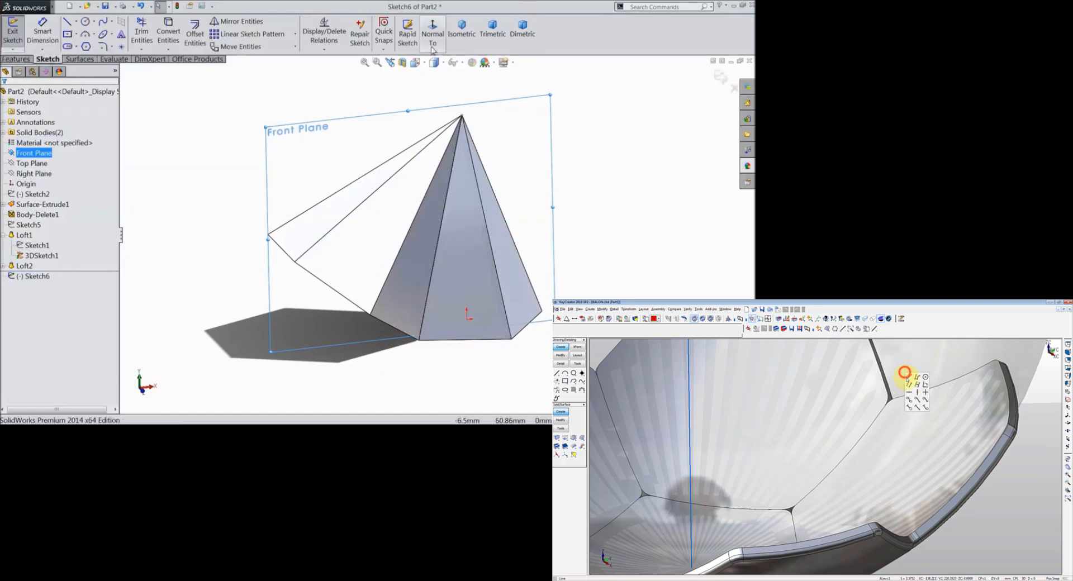
pyautogui.click(432, 48)
pyautogui.click(87, 25)
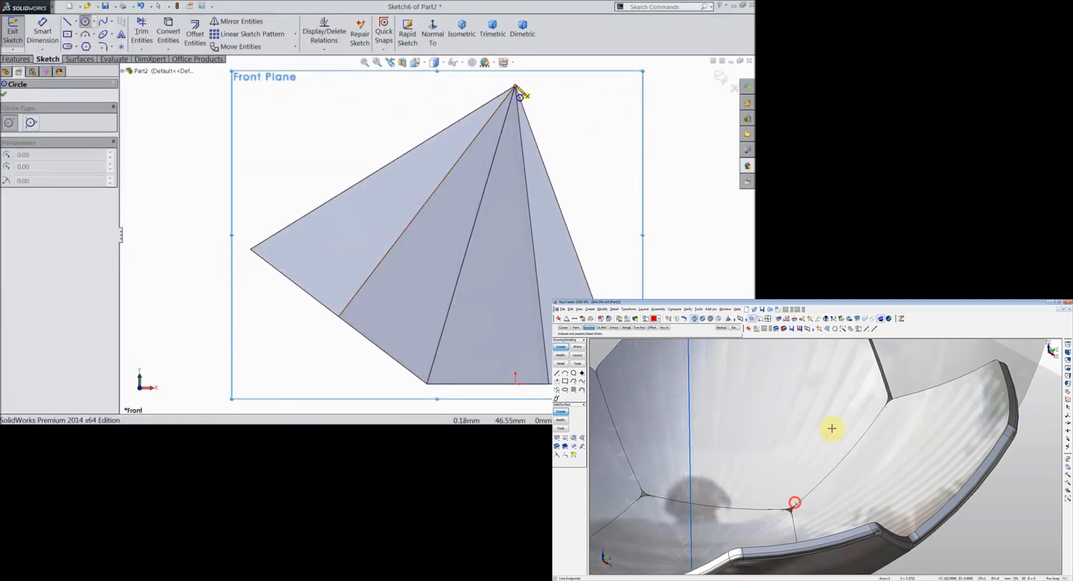
pyautogui.click(515, 86)
pyautogui.click(466, 184)
pyautogui.scroll(2, 466, 184)
pyautogui.click(491, 135)
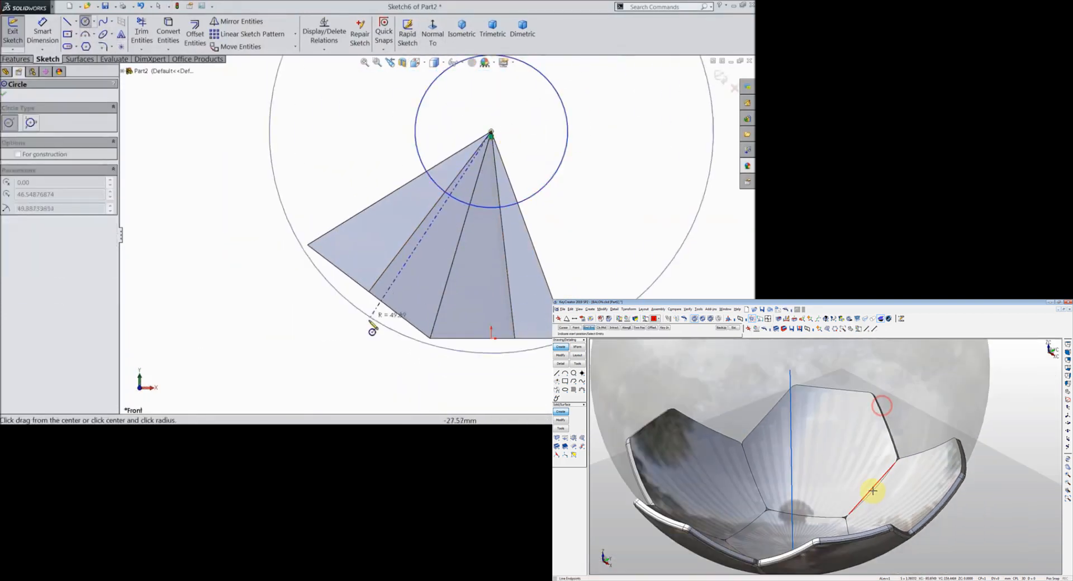
pyautogui.click(349, 353)
# Step: Dimension the inner circle's diameter and set it to 20.69 mm
pyautogui.click(42, 33)
pyautogui.scroll(2, 421, 168)
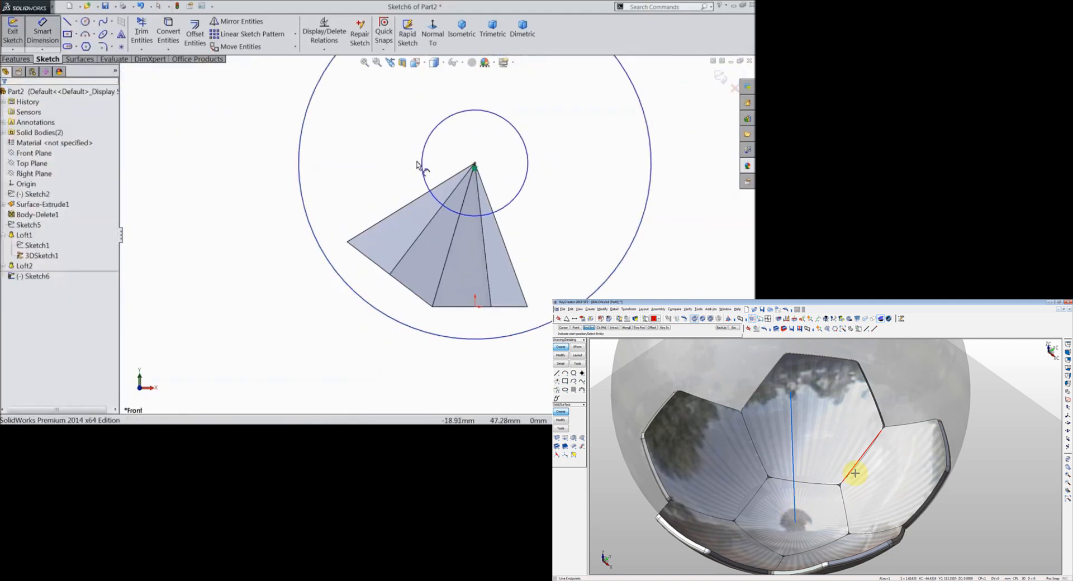
pyautogui.click(425, 166)
pyautogui.click(377, 163)
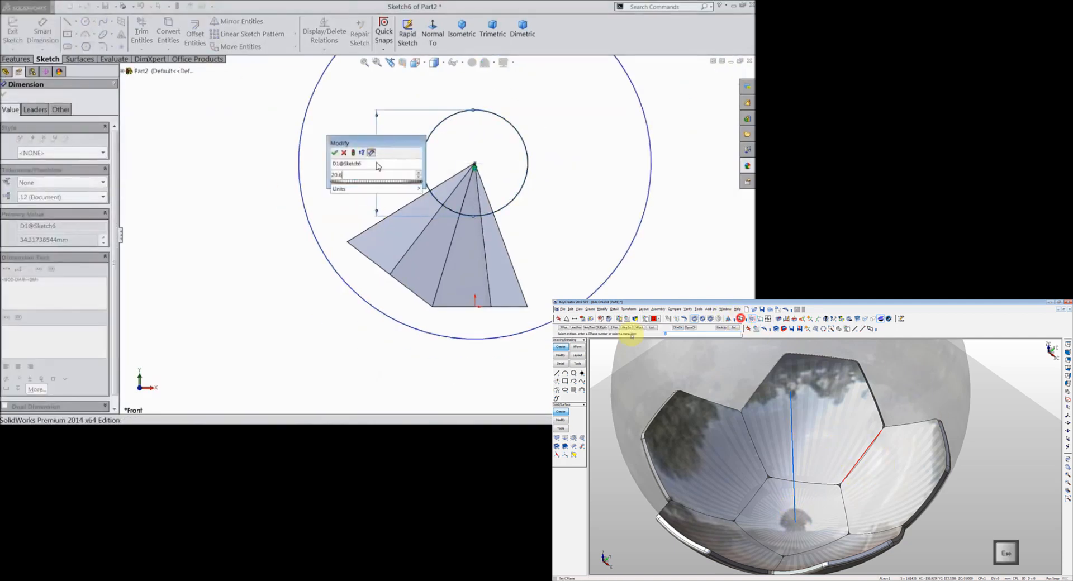
pyautogui.write('20.69')
pyautogui.click(336, 154)
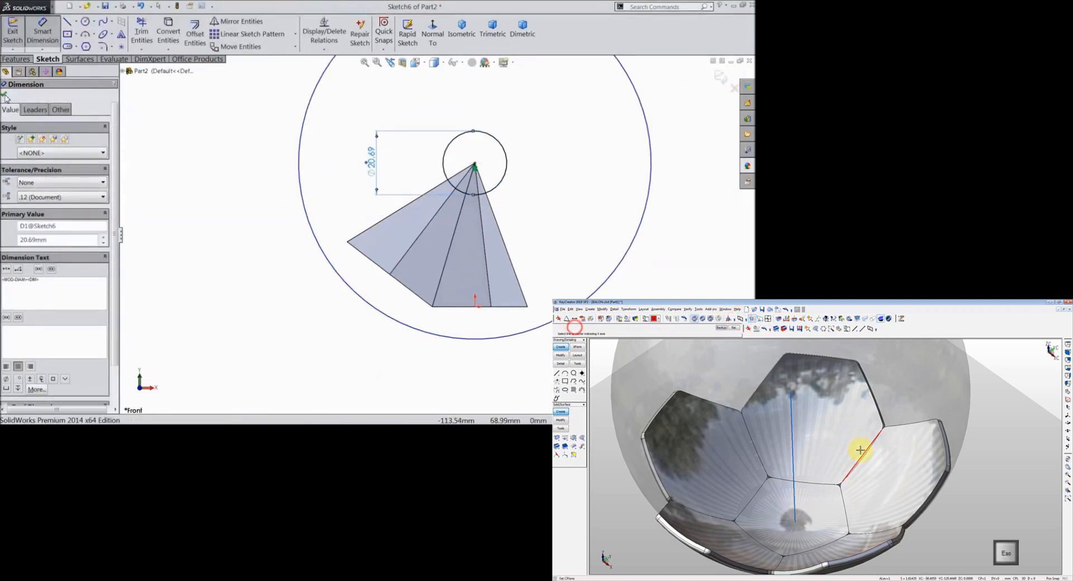
pyautogui.click(5, 95)
# Step: Draw a horizontal line through the circles' common center, extending past the outer circle on both sides
pyautogui.click(67, 21)
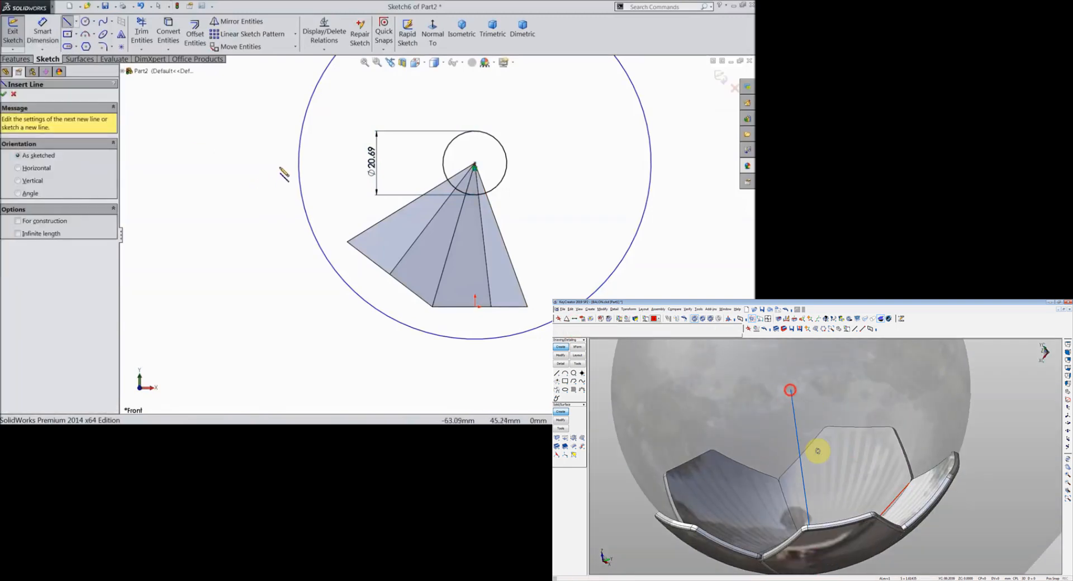
pyautogui.moveTo(278, 163); pyautogui.dragTo(663, 163)
pyautogui.press('Escape')
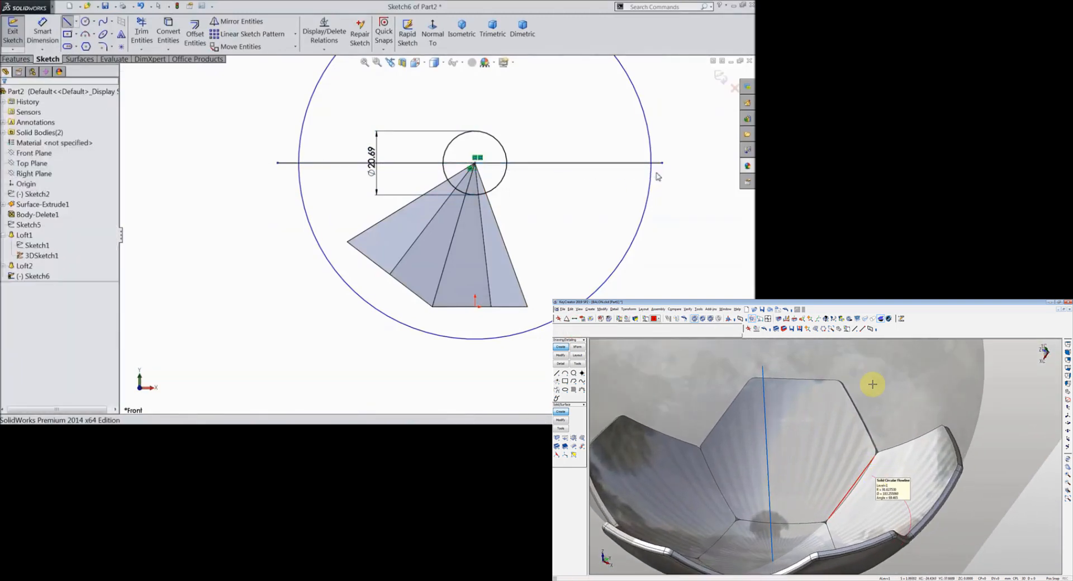
# Step: Trim the upper halves of both circles, the line's overhanging ends and its segment inside the small circle, leaving a half-ring profile
pyautogui.click(143, 44)
pyautogui.scroll(1, 583, 154)
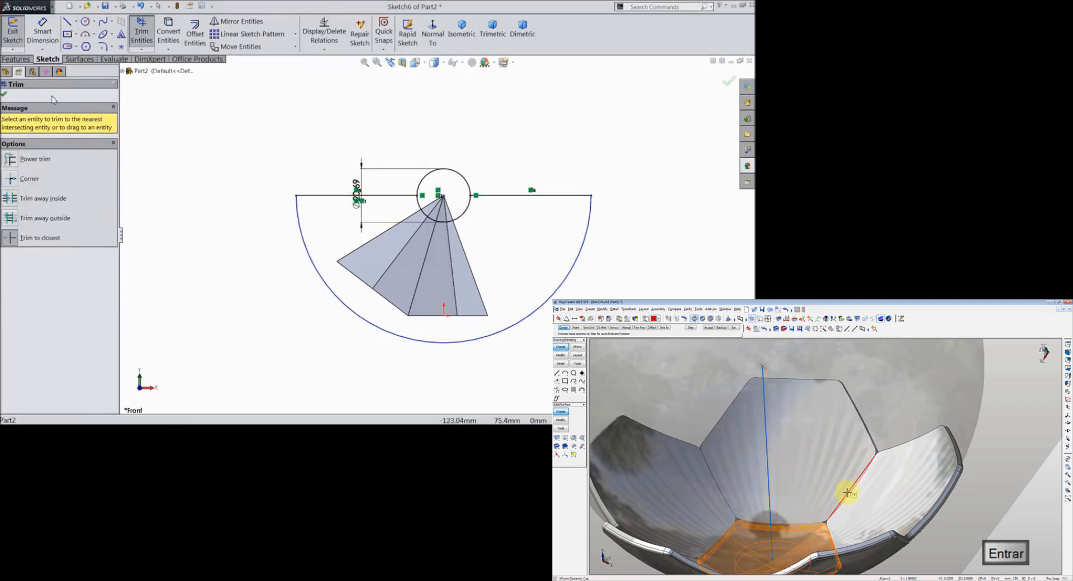
pyautogui.click(3, 94)
pyautogui.click(15, 59)
pyautogui.click(45, 60)
pyautogui.click(141, 38)
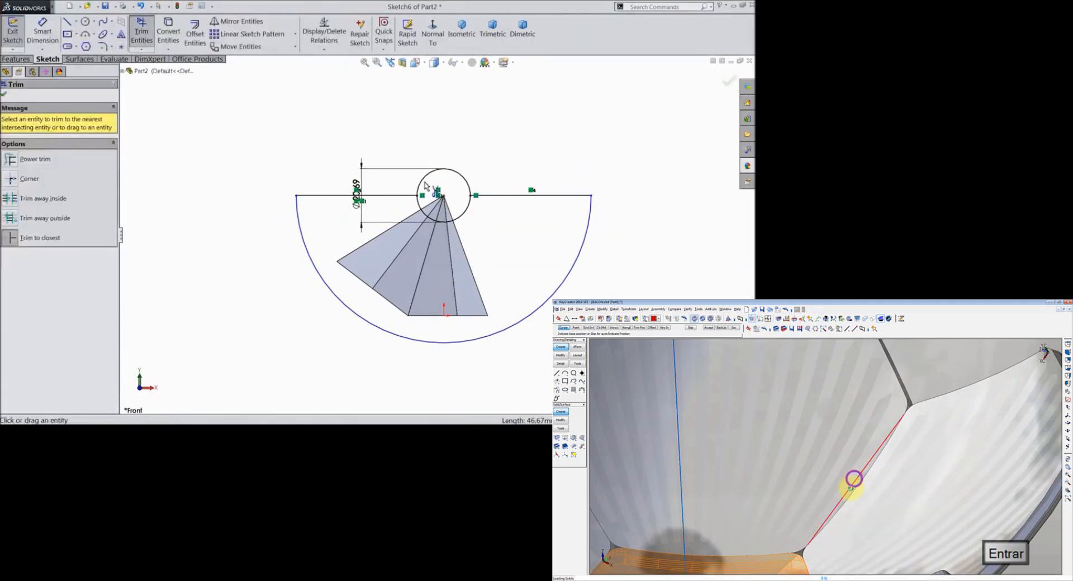
pyautogui.click(4, 94)
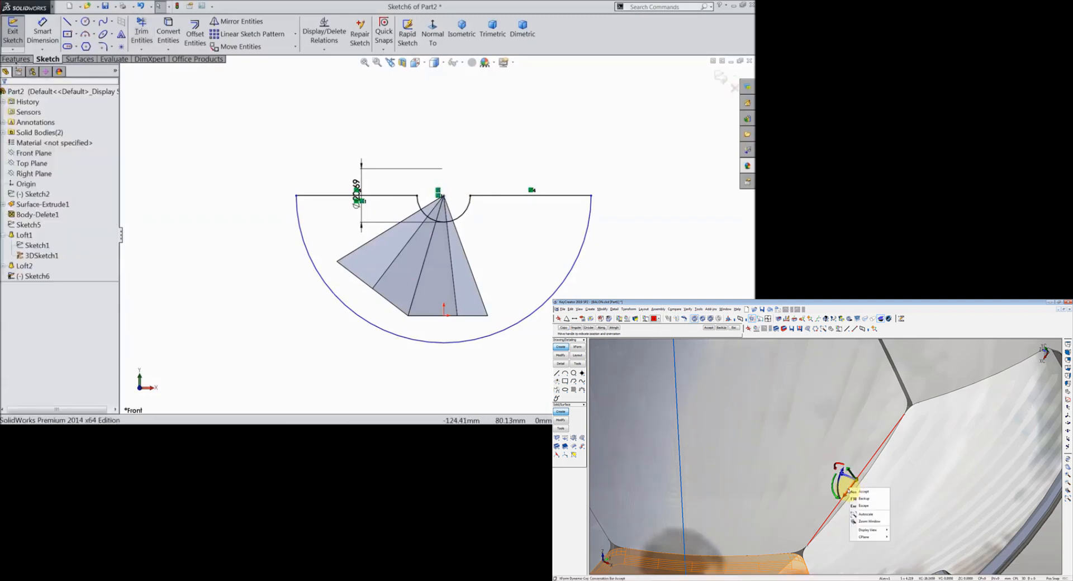
# Step: Revolve-cut both lofts with the half-ring profile 360 degrees about the profile's straight line through the apex
pyautogui.click(16, 59)
pyautogui.click(220, 39)
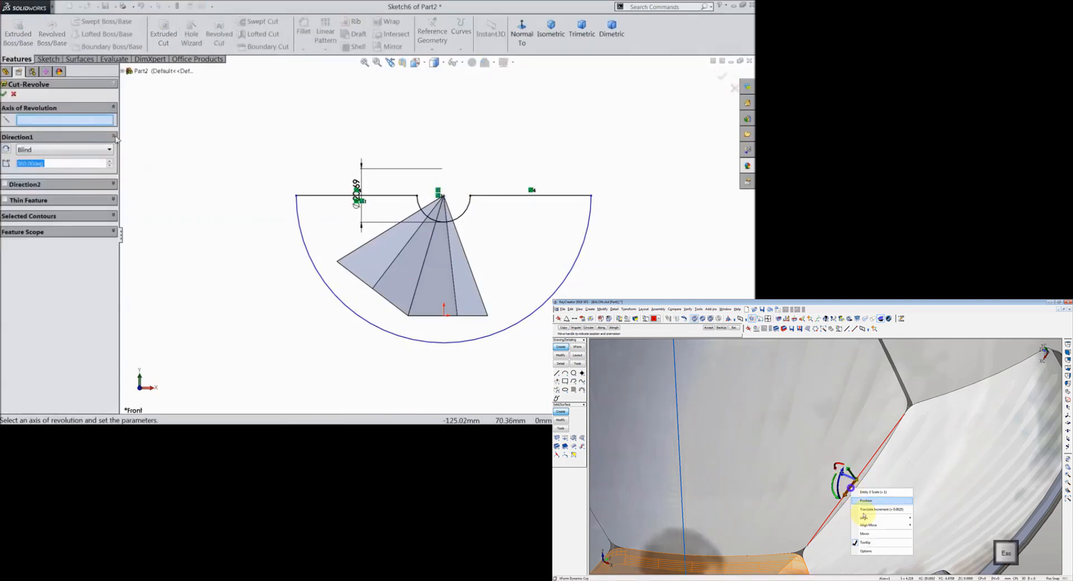
pyautogui.click(336, 197)
pyautogui.click(4, 94)
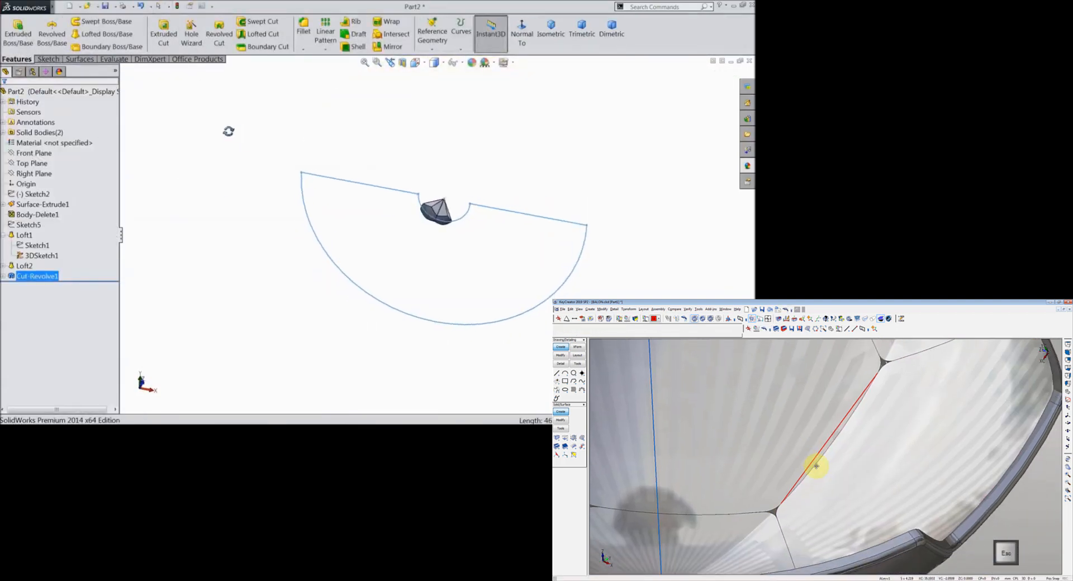
pyautogui.moveTo(229, 131); pyautogui.dragTo(239, 146, button='middle')
pyautogui.click(463, 251)
pyautogui.scroll(-8, 447, 206)
pyautogui.moveTo(499, 255)
pyautogui.mouseDown(button='middle')
pyautogui.moveTo(516, 196)
pyautogui.moveTo(331, 175)
pyautogui.moveTo(462, 156)
pyautogui.moveTo(532, 213)
pyautogui.moveTo(506, 183)
pyautogui.moveTo(488, 251)
pyautogui.moveTo(493, 160)
pyautogui.mouseUp(button='middle')
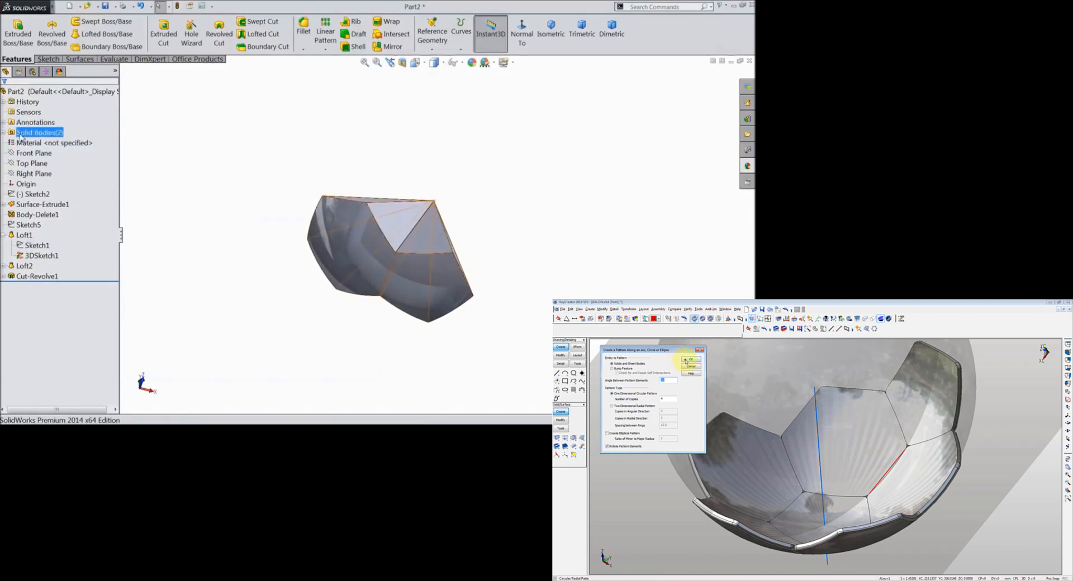
# Step: Hide the pentagon body and fillet the hexagon body's domed outer face and two side edges with a 0.5 mm radius
pyautogui.click(54, 148)
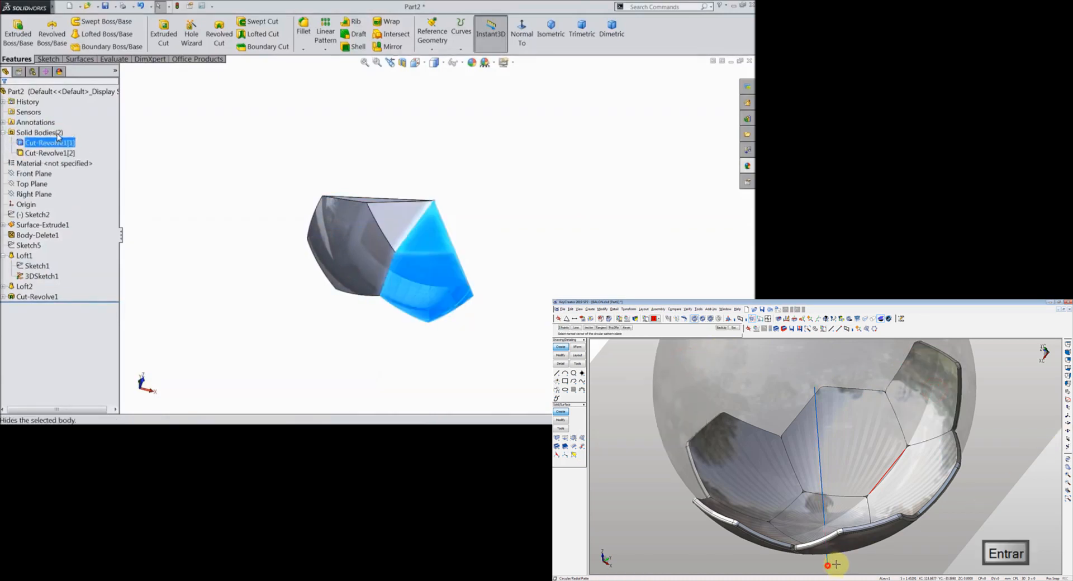
pyautogui.click(304, 28)
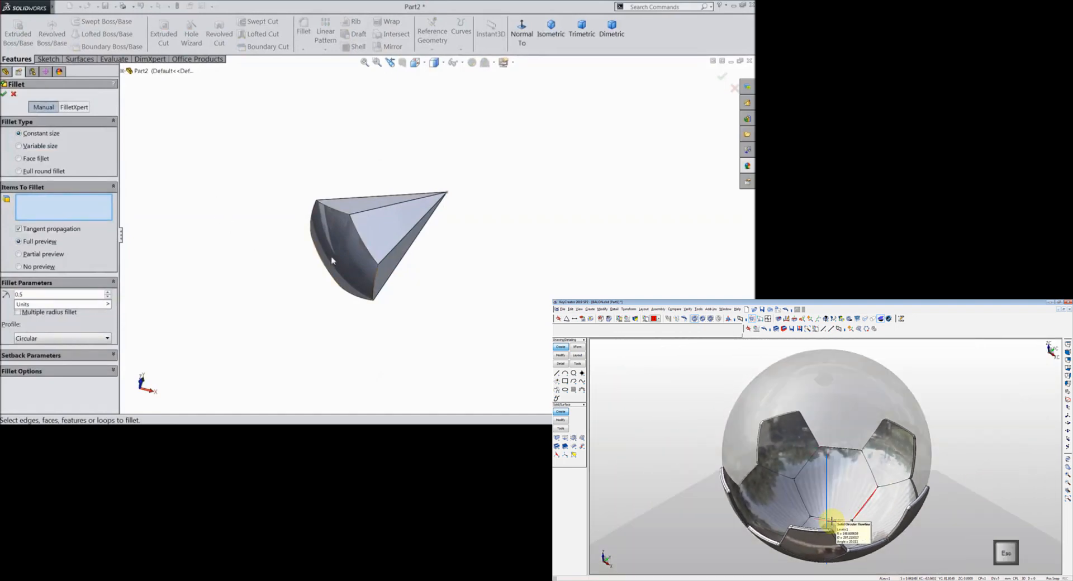
pyautogui.click(317, 246)
pyautogui.click(382, 210)
pyautogui.click(403, 238)
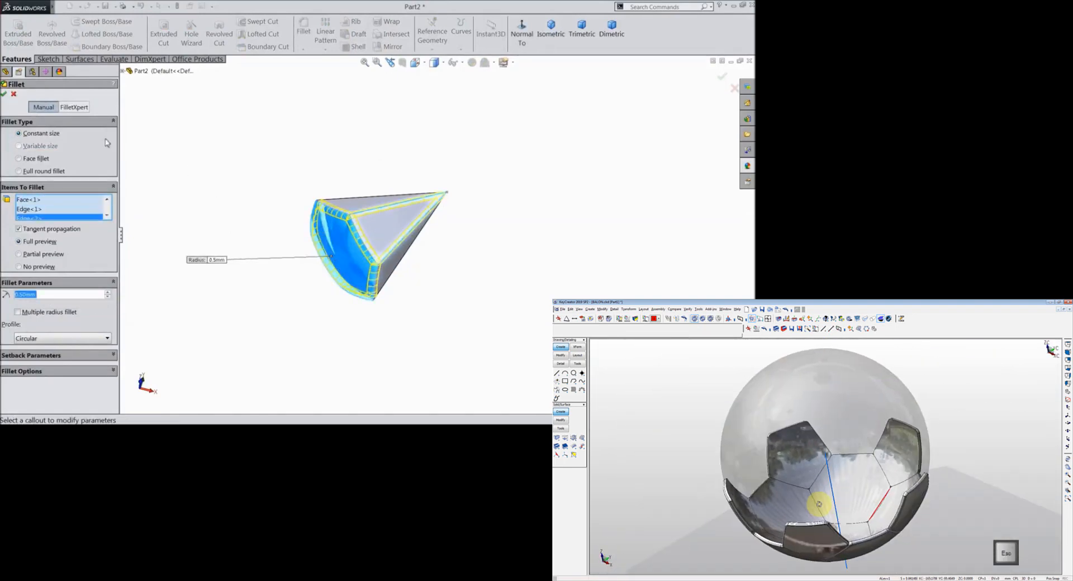
pyautogui.click(4, 95)
# Step: Fillet the hexagon body's remaining side edges running to the apex with a 0.5 mm radius
pyautogui.click(304, 27)
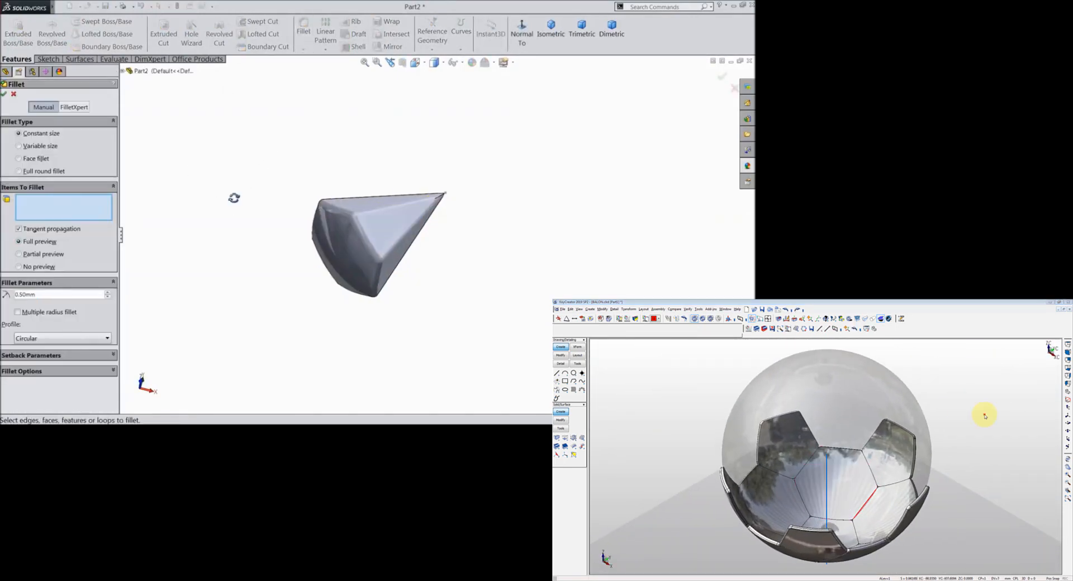
pyautogui.moveTo(234, 198); pyautogui.dragTo(372, 204, button='middle')
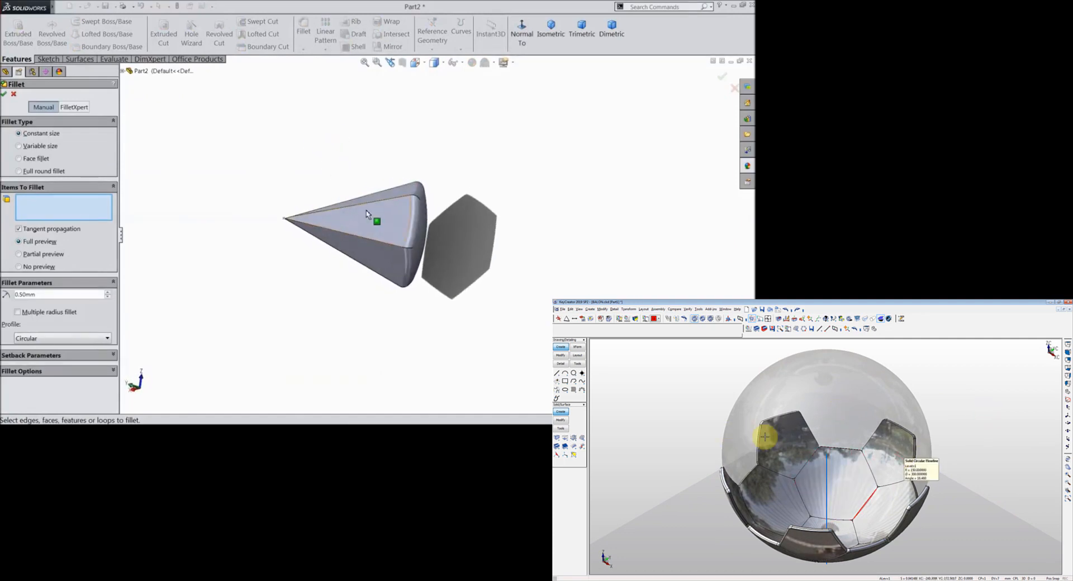
pyautogui.click(366, 239)
pyautogui.moveTo(304, 271); pyautogui.dragTo(309, 203, button='middle')
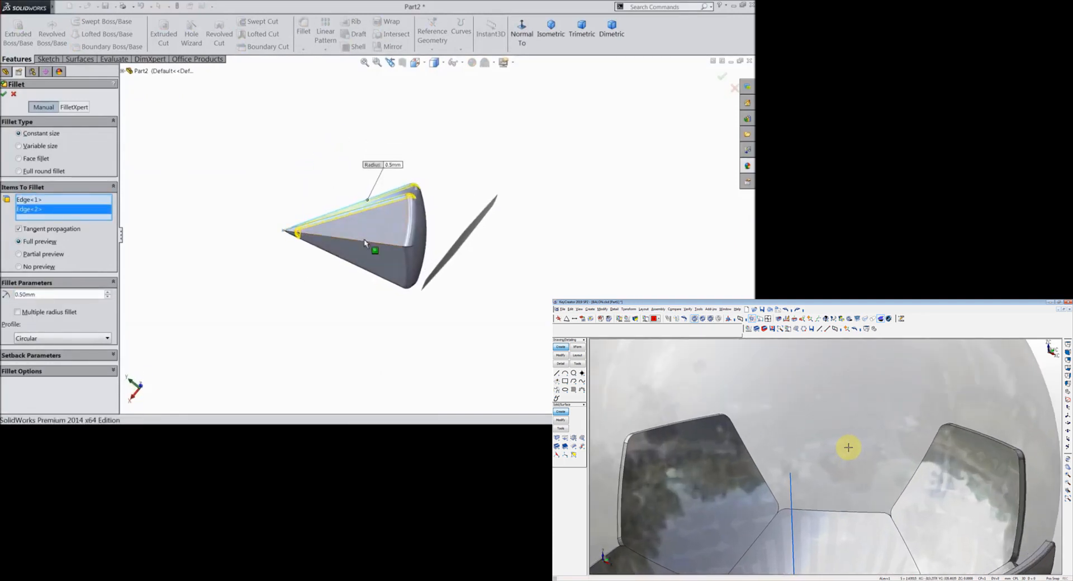
pyautogui.moveTo(341, 253); pyautogui.dragTo(300, 183, button='middle')
pyautogui.click(391, 243)
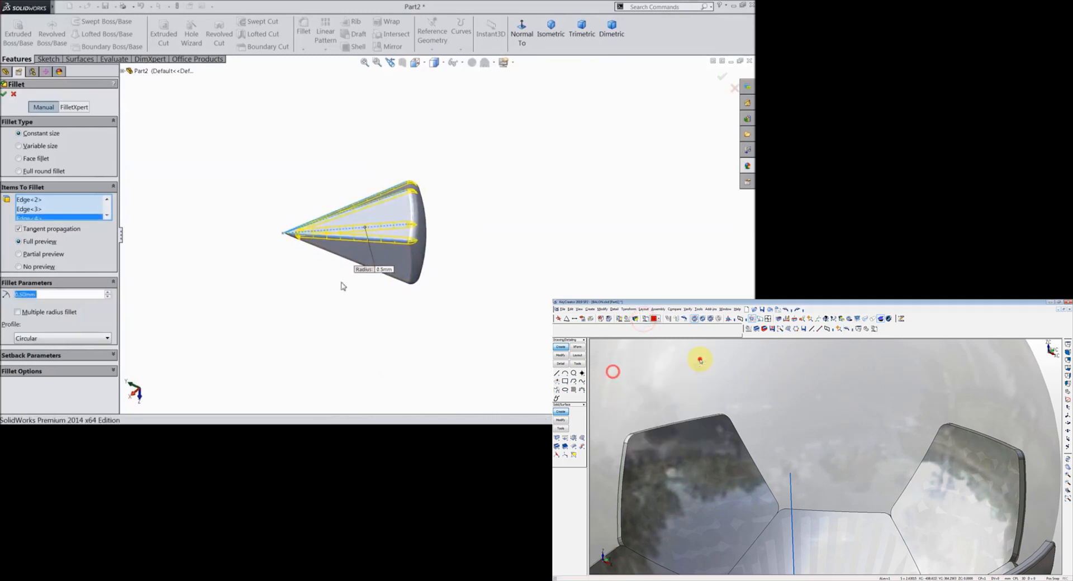
pyautogui.moveTo(391, 245); pyautogui.dragTo(298, 179, button='middle')
pyautogui.click(6, 96)
pyautogui.moveTo(263, 279); pyautogui.dragTo(162, 191, button='middle')
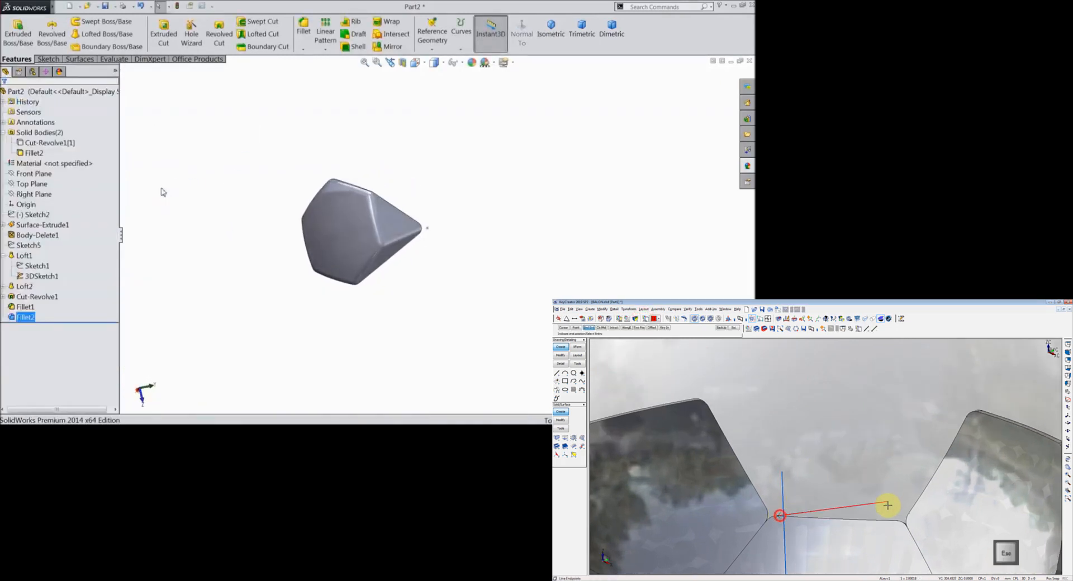
# Step: Hide the filleted hexagon body and show the pentagon body
pyautogui.click(34, 152)
pyautogui.click(44, 146)
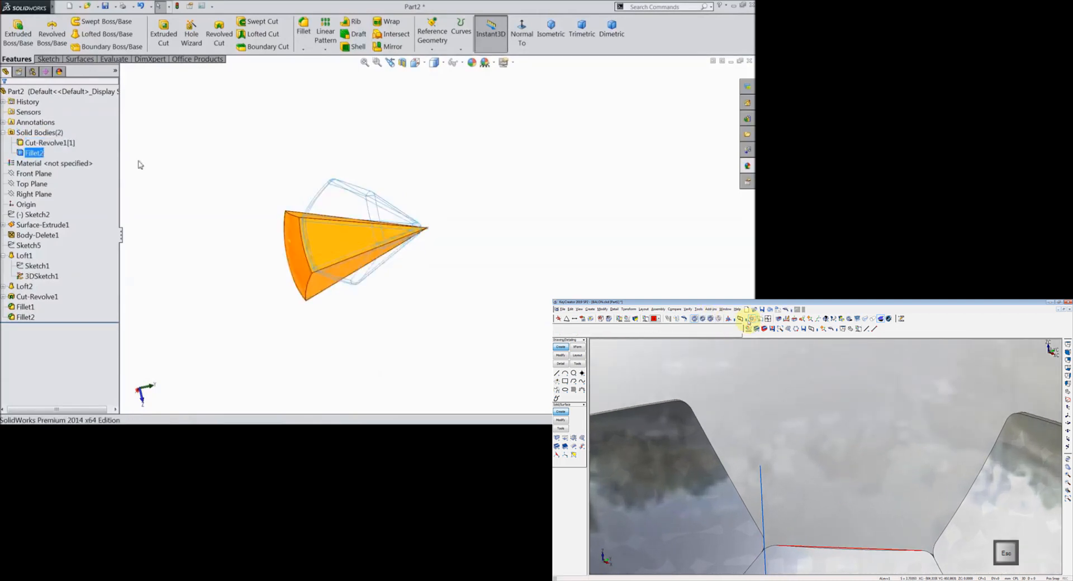
pyautogui.moveTo(140, 165); pyautogui.dragTo(237, 141, button='middle')
# Step: Fillet the pentagon body's domed outer face and two side edges with a 0.5 mm radius
pyautogui.click(304, 26)
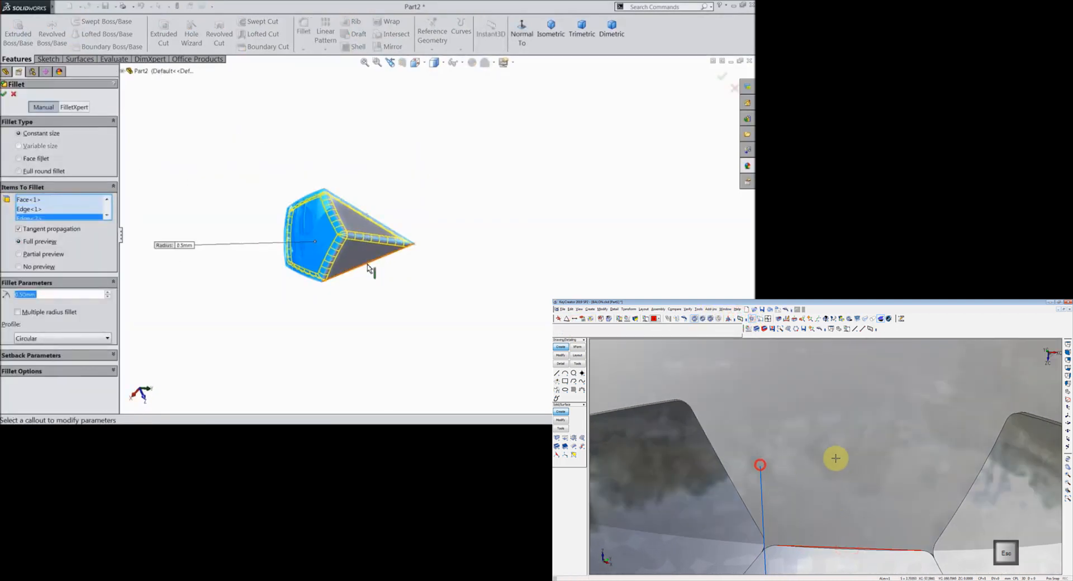
pyautogui.click(367, 217)
pyautogui.rightClick(66, 219)
pyautogui.click(77, 237)
pyautogui.click(349, 222)
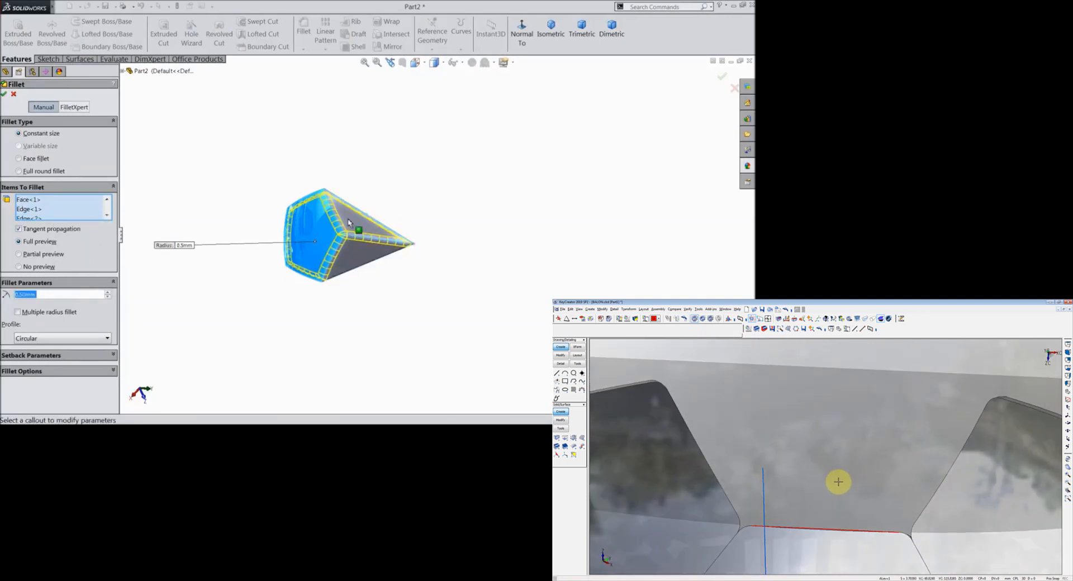
pyautogui.click(3, 95)
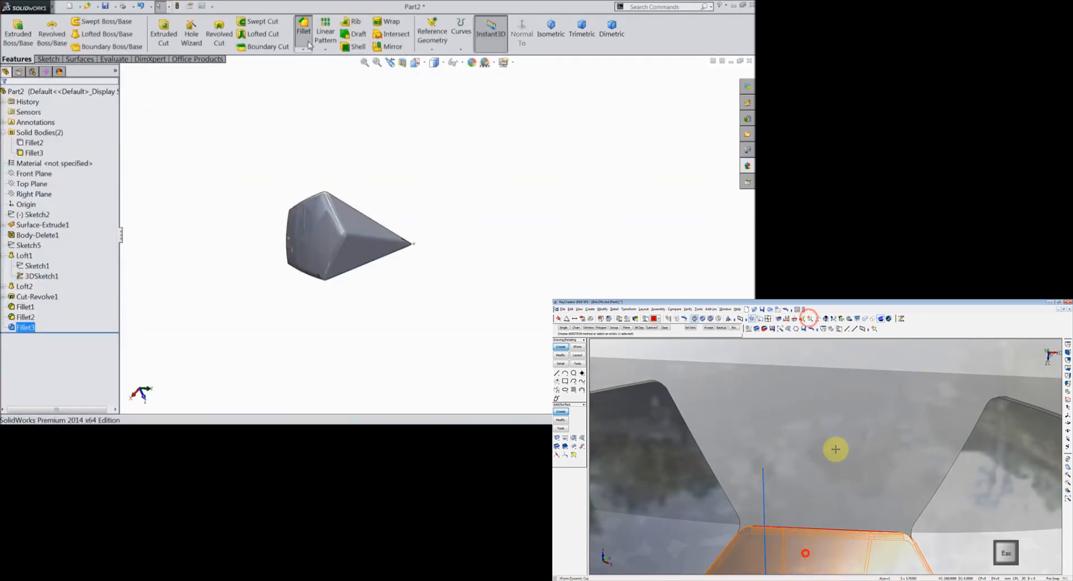
# Step: Fillet two of the pentagon body's remaining side edges at 0.5 mm, leaving the third edge out of the selection
pyautogui.moveTo(307, 115); pyautogui.dragTo(252, 124, button='middle')
pyautogui.moveTo(253, 294); pyautogui.dragTo(358, 241, button='middle')
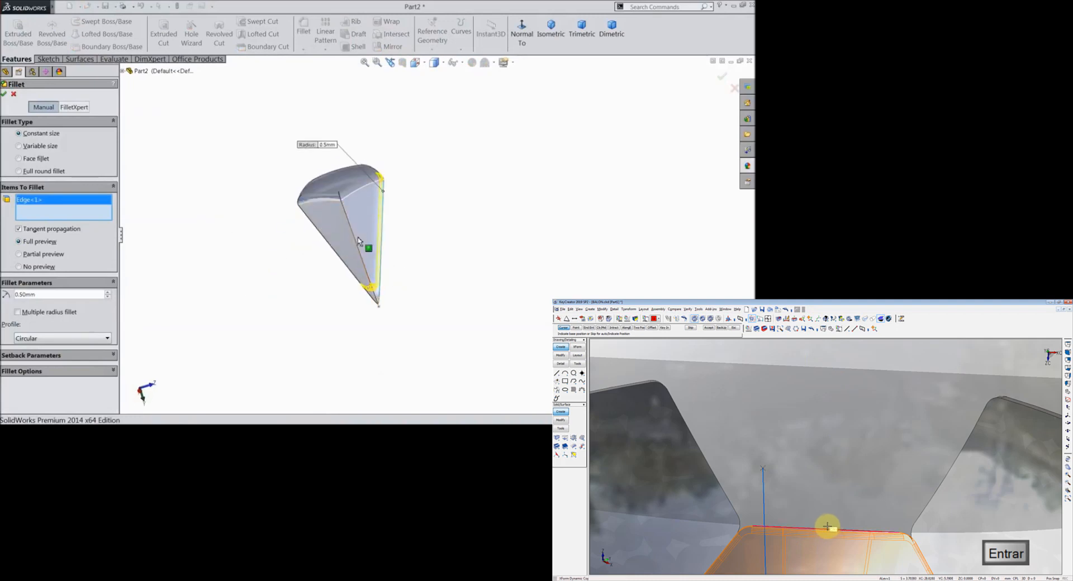
pyautogui.click(342, 241)
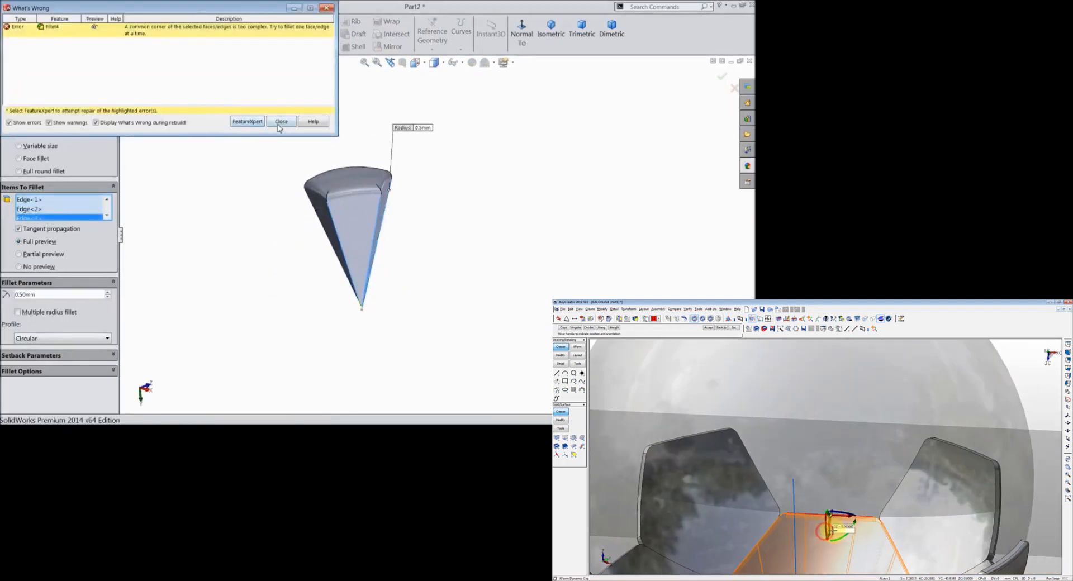
pyautogui.click(279, 124)
pyautogui.click(58, 239)
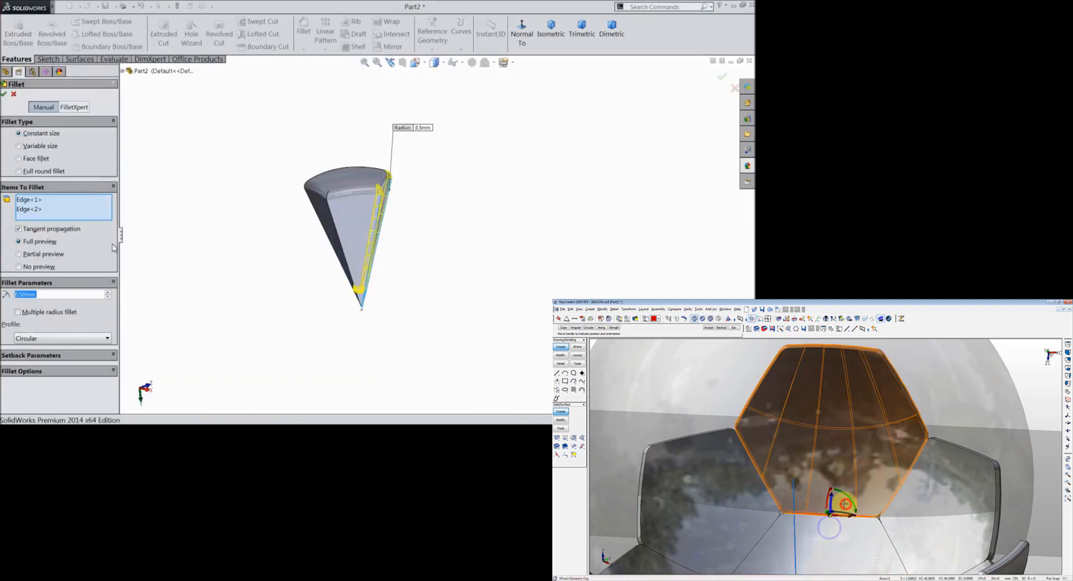
pyautogui.click(341, 239)
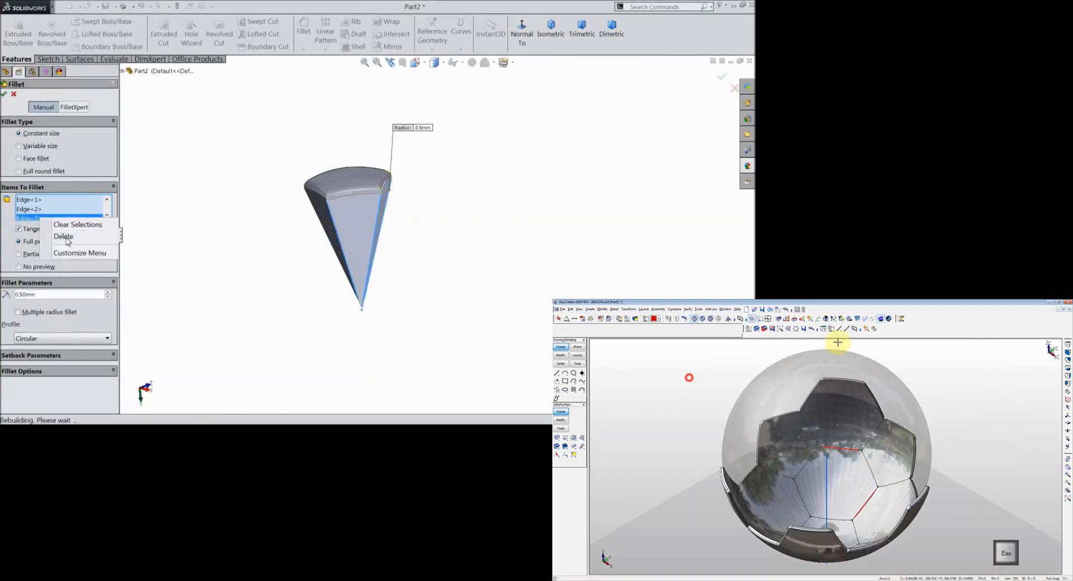
pyautogui.click(4, 94)
pyautogui.press('Return')
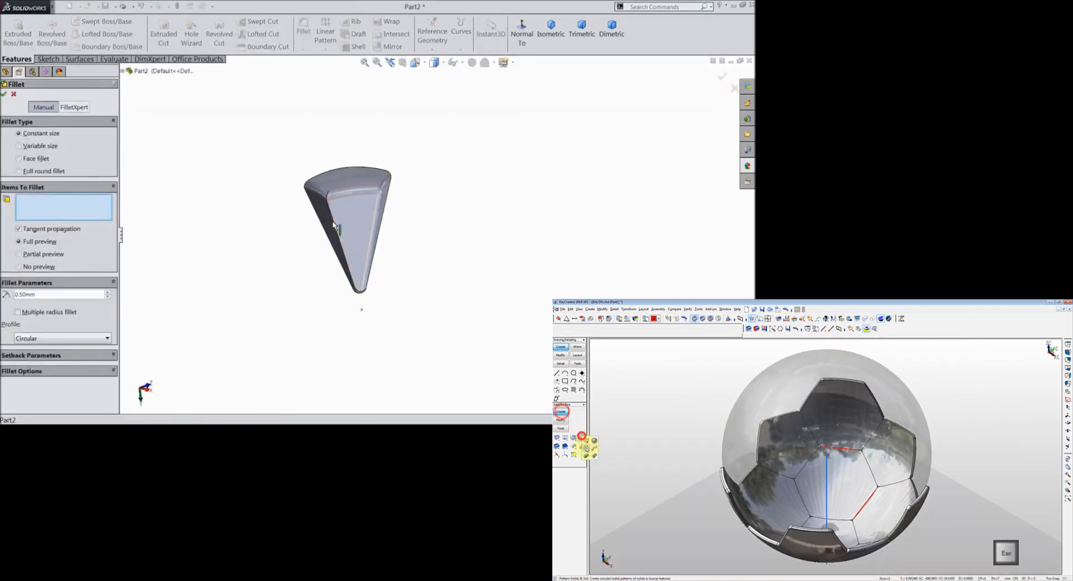
# Step: Fillet the pentagon body's last sharp side edge at 0.5 mm and show the hexagon body again
pyautogui.click(334, 225)
pyautogui.moveTo(334, 225); pyautogui.dragTo(302, 272, button='middle')
pyautogui.click(4, 94)
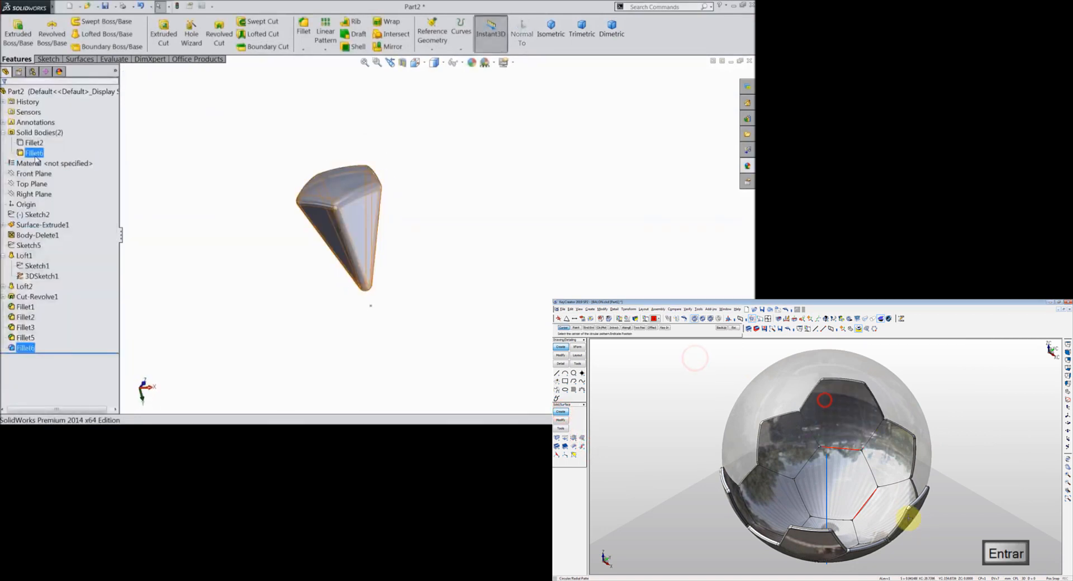
pyautogui.moveTo(313, 234); pyautogui.dragTo(189, 131, button='middle')
# Step: Set the display to Tangent Edges Visible and view both filleted bodies
pyautogui.click(116, 7)
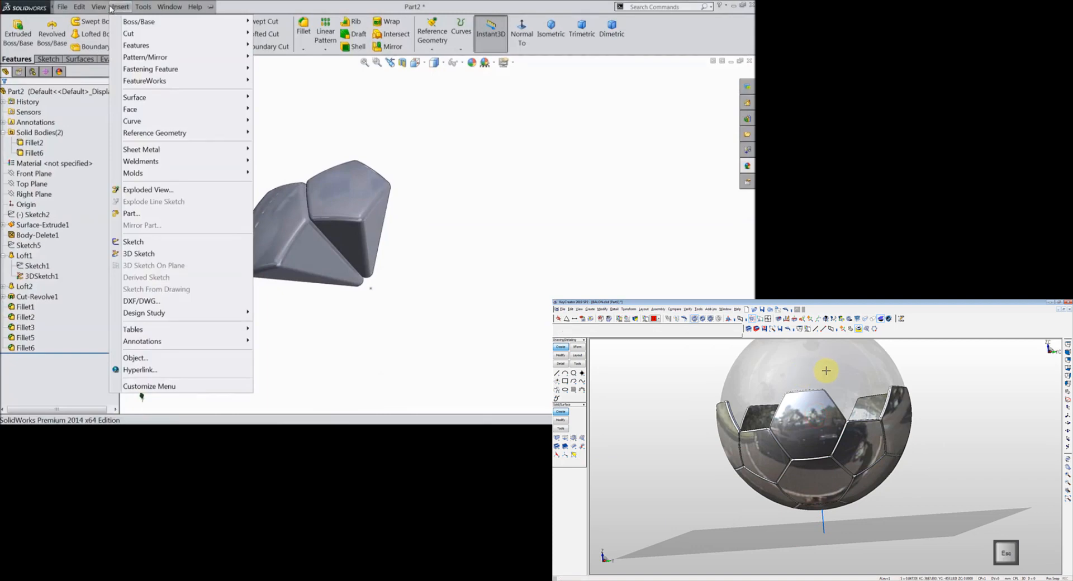
pyautogui.moveTo(98, 7)
pyautogui.moveTo(114, 59)
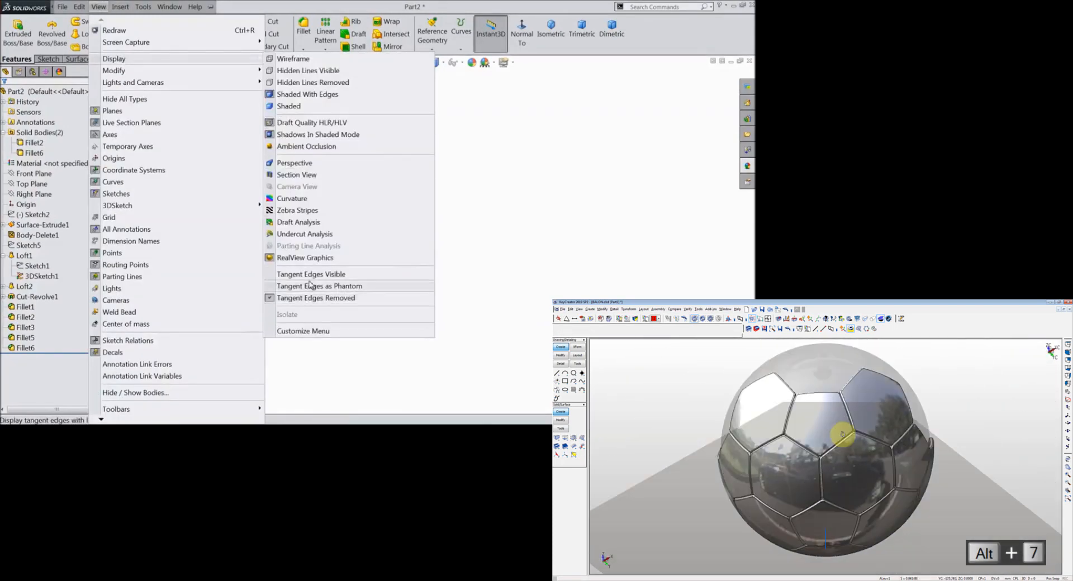
pyautogui.click(311, 274)
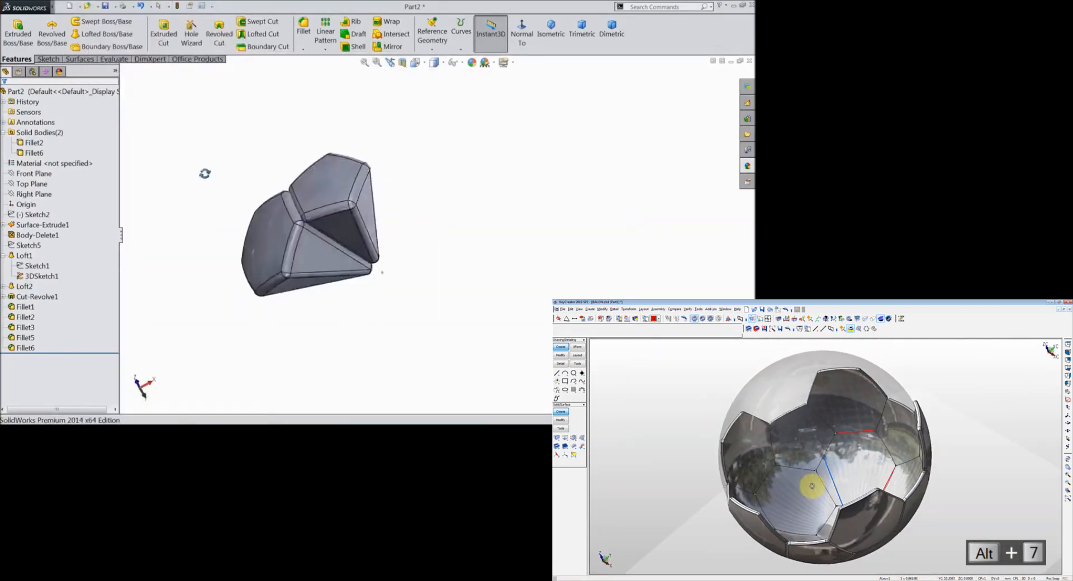
pyautogui.moveTo(205, 174); pyautogui.dragTo(219, 185, button='middle')
pyautogui.moveTo(285, 243); pyautogui.dragTo(210, 182, button='middle')
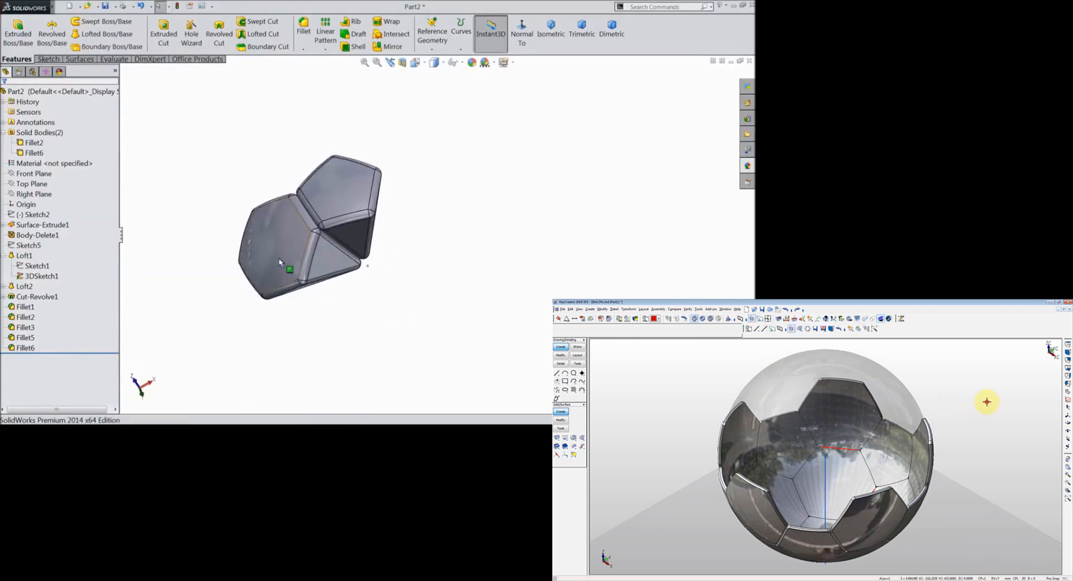
# Step: Set the display back to Tangent Edges Removed
pyautogui.click(99, 7)
pyautogui.moveTo(167, 59)
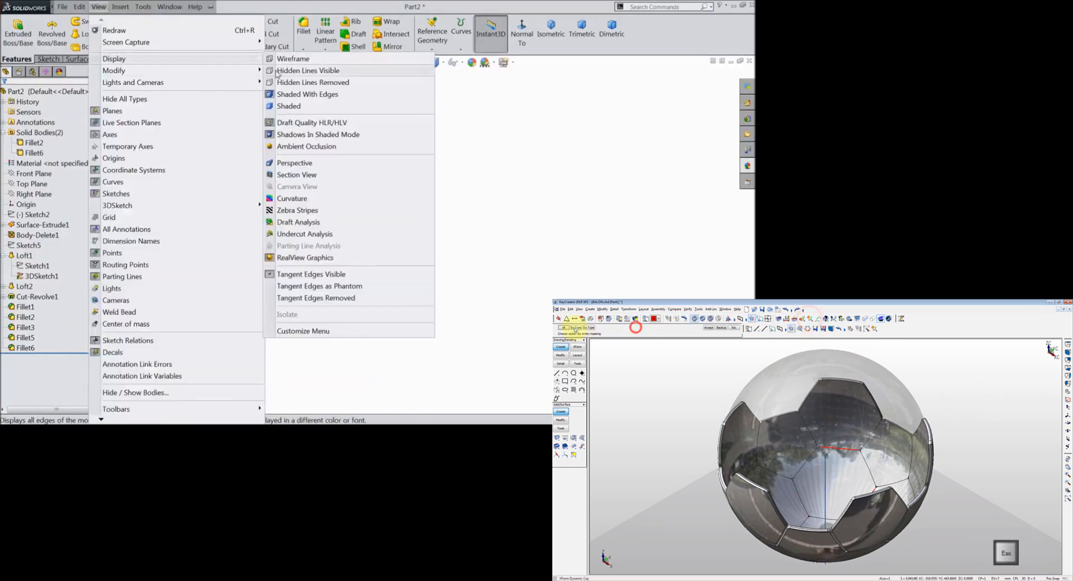
pyautogui.click(349, 303)
pyautogui.moveTo(349, 304); pyautogui.dragTo(292, 228, button='middle')
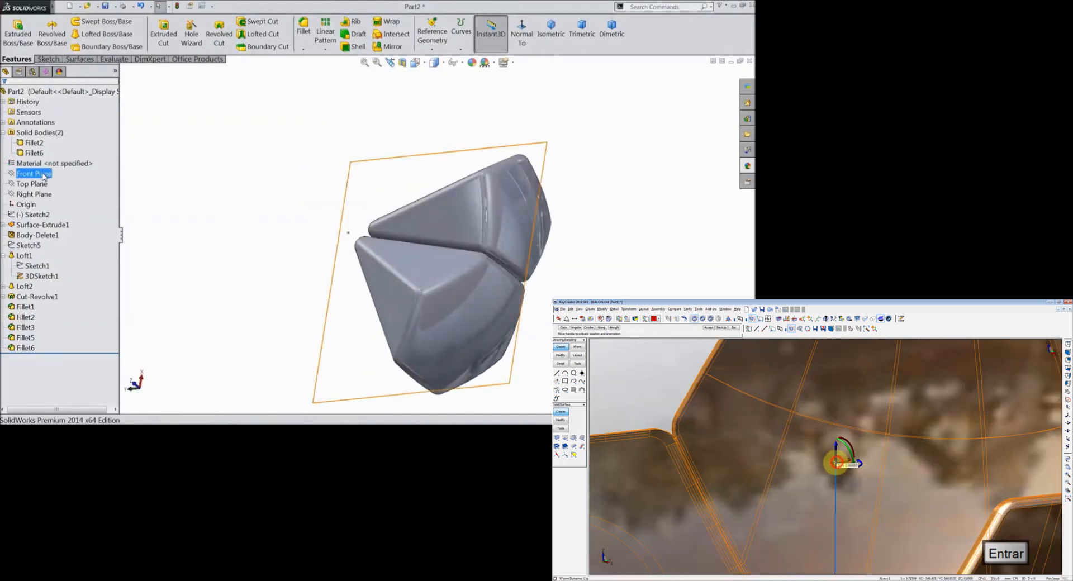
# Step: Create a reference axis at the intersection of the Front Plane and the Right Plane
pyautogui.keyDown('ctrl'); pyautogui.click(39, 193); pyautogui.keyUp('ctrl')
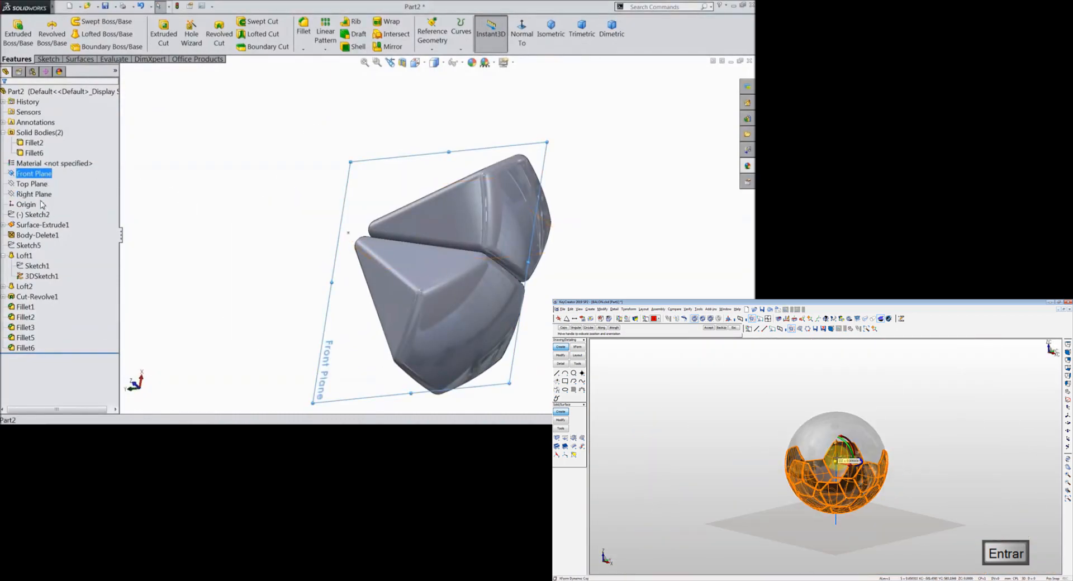
pyautogui.click(440, 49)
pyautogui.click(436, 71)
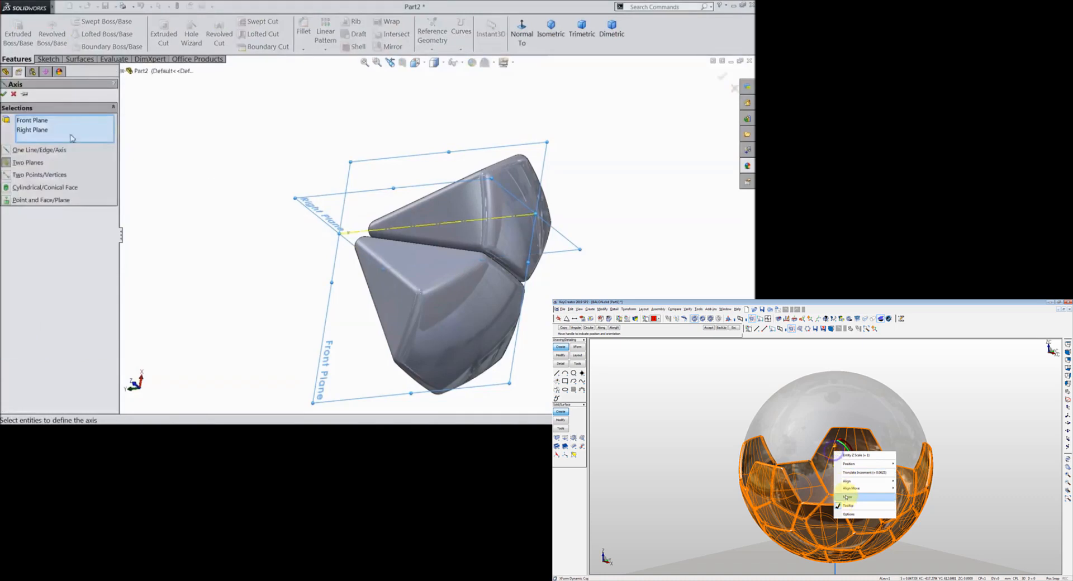
pyautogui.click(4, 95)
# Step: Set up a circular pattern of the pentagon body about the new axis with 5 equally spaced instances over 360 degrees
pyautogui.click(325, 49)
pyautogui.click(352, 74)
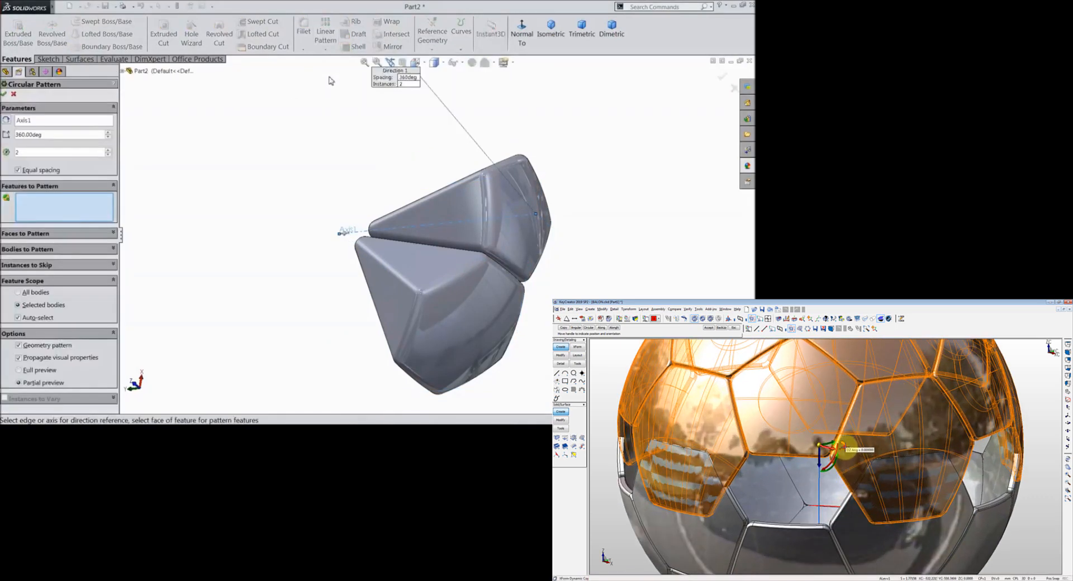
pyautogui.click(33, 249)
pyautogui.click(521, 240)
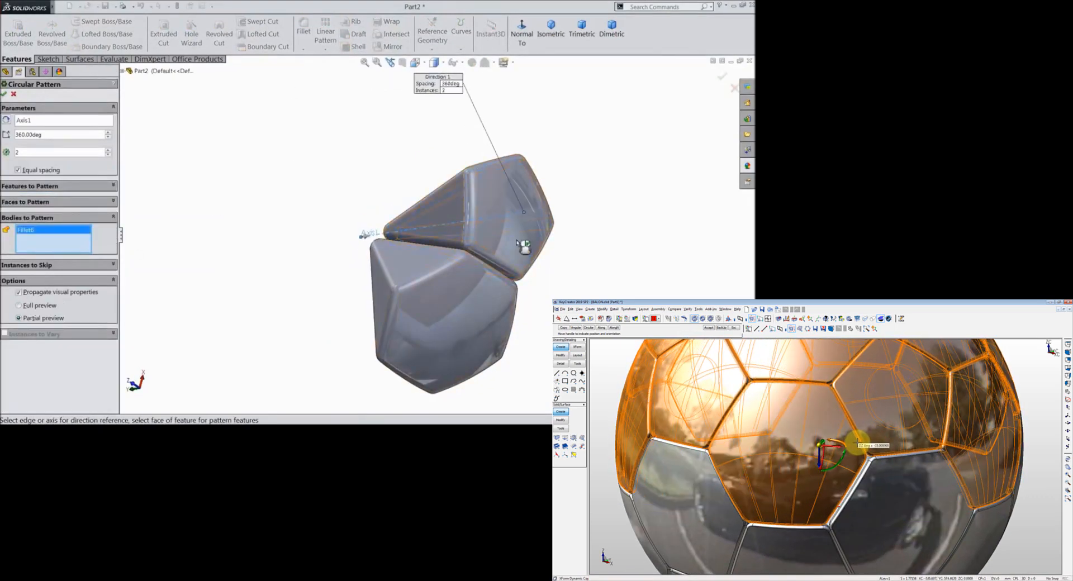
pyautogui.click(109, 150)
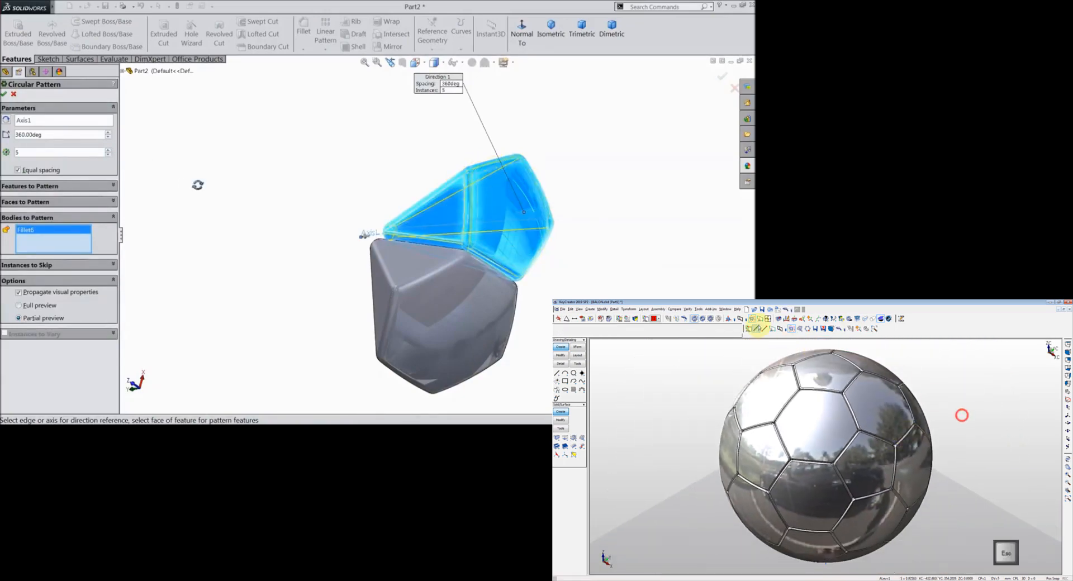
pyautogui.moveTo(198, 184); pyautogui.dragTo(223, 167, button='middle')
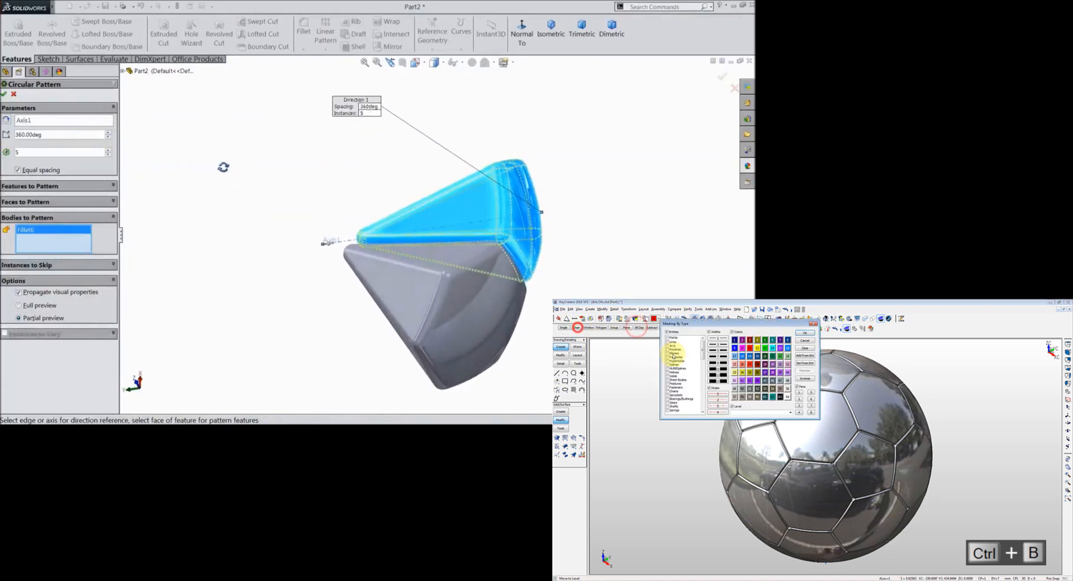
# Step: Replace the body in the circular pattern with the filleted hexagon and create the 5-instance pattern about the reference axis
pyautogui.rightClick(34, 230)
pyautogui.click(52, 249)
pyautogui.click(398, 307)
pyautogui.moveTo(343, 285); pyautogui.dragTo(215, 250, button='middle')
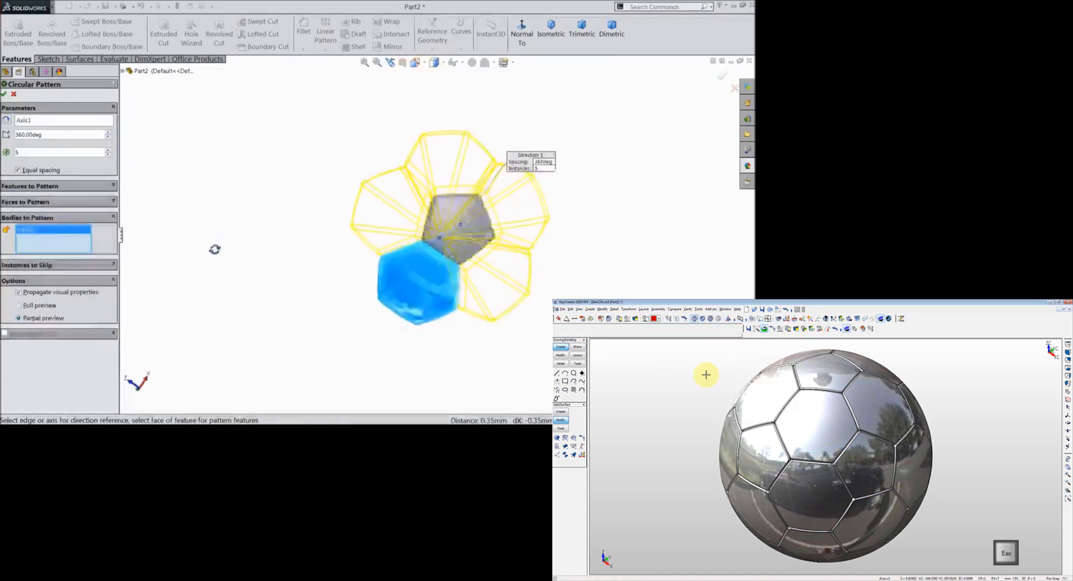
pyautogui.scroll(-2, 304, 220)
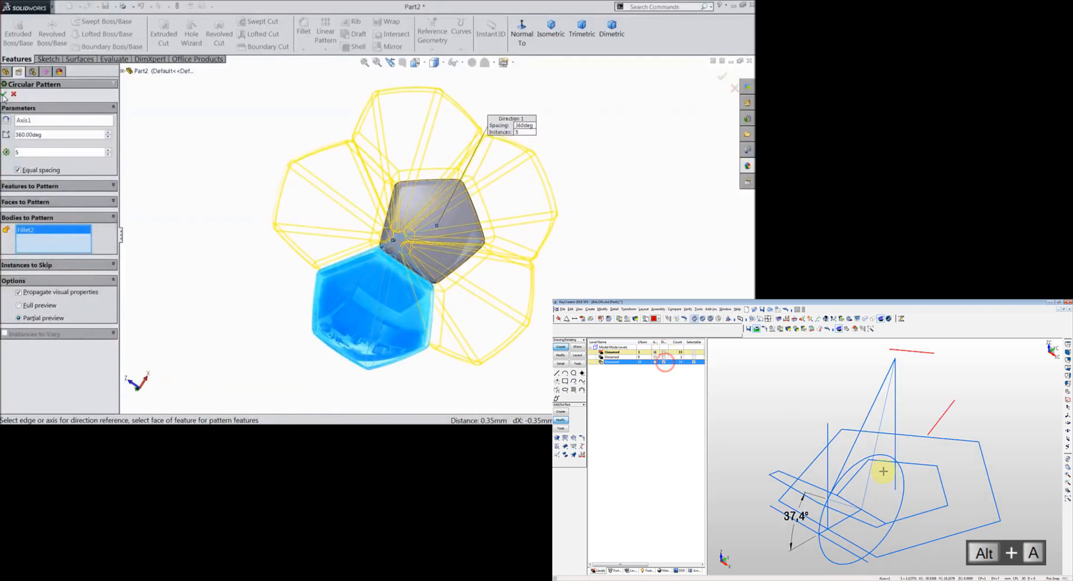
pyautogui.click(4, 95)
pyautogui.moveTo(268, 212); pyautogui.dragTo(261, 237, button='middle')
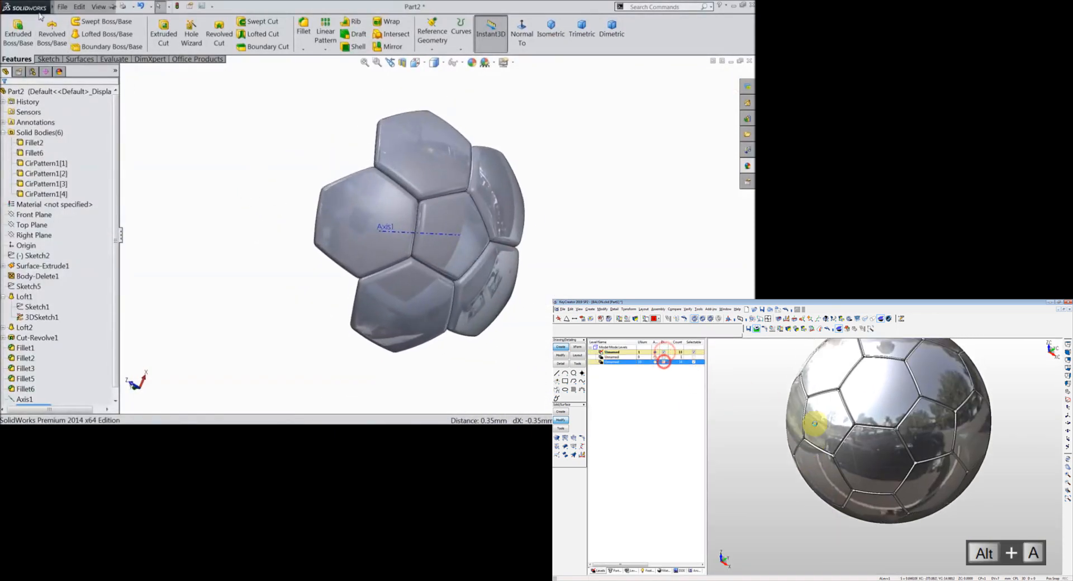
# Step: Set up a Move/Copy Body rotation with one copy of the central pentagon body
pyautogui.click(120, 6)
pyautogui.moveTo(148, 47)
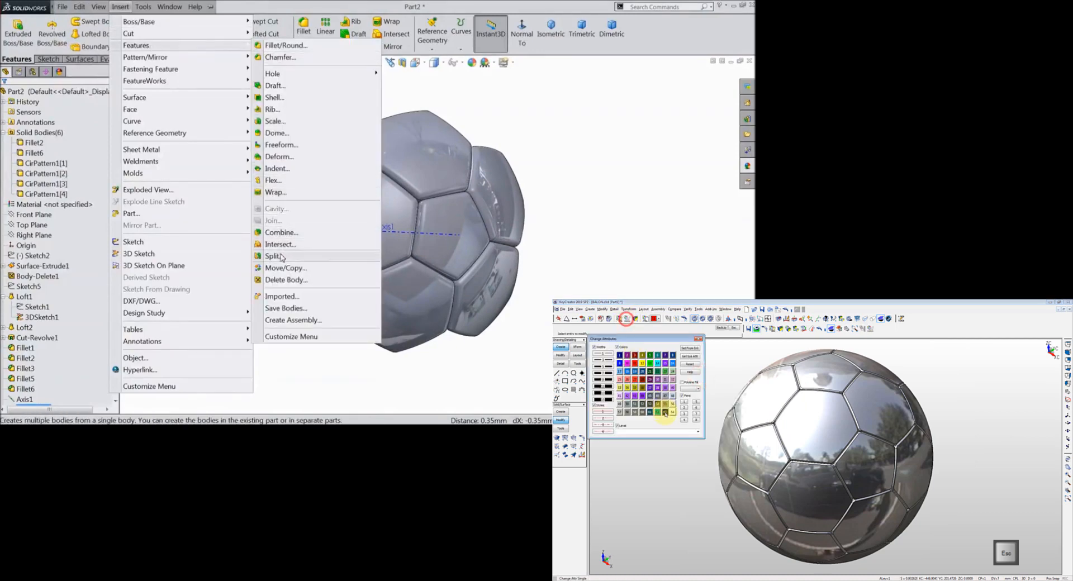
pyautogui.click(281, 272)
pyautogui.moveTo(115, 333); pyautogui.dragTo(115, 361)
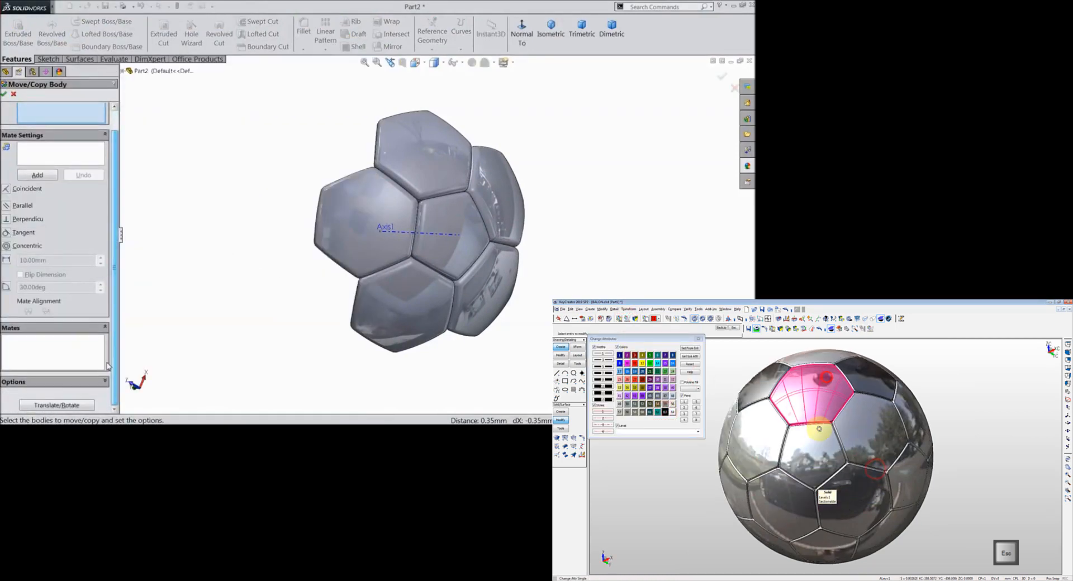
pyautogui.click(59, 407)
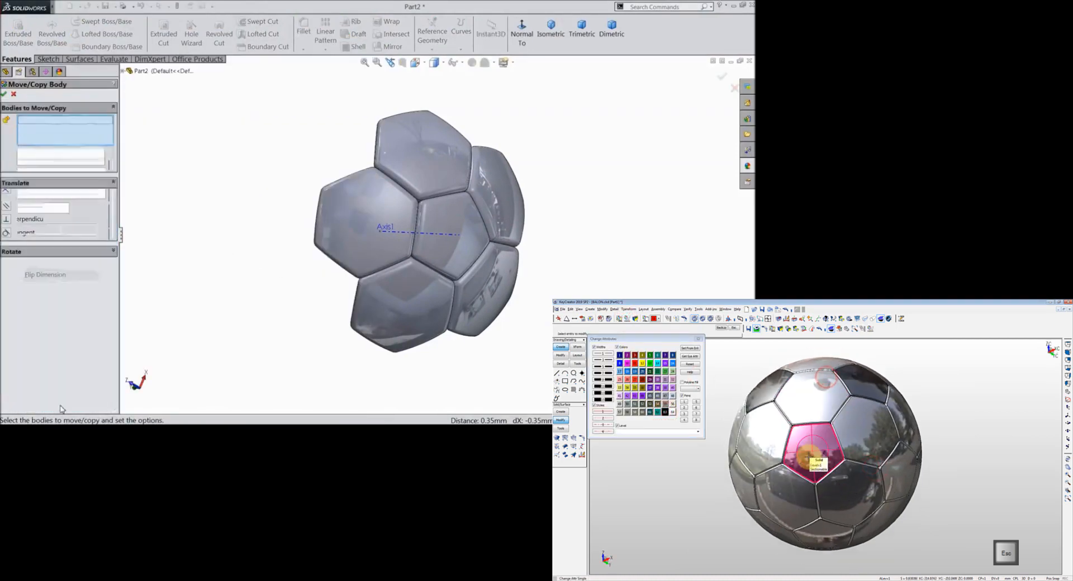
pyautogui.click(455, 256)
pyautogui.click(65, 251)
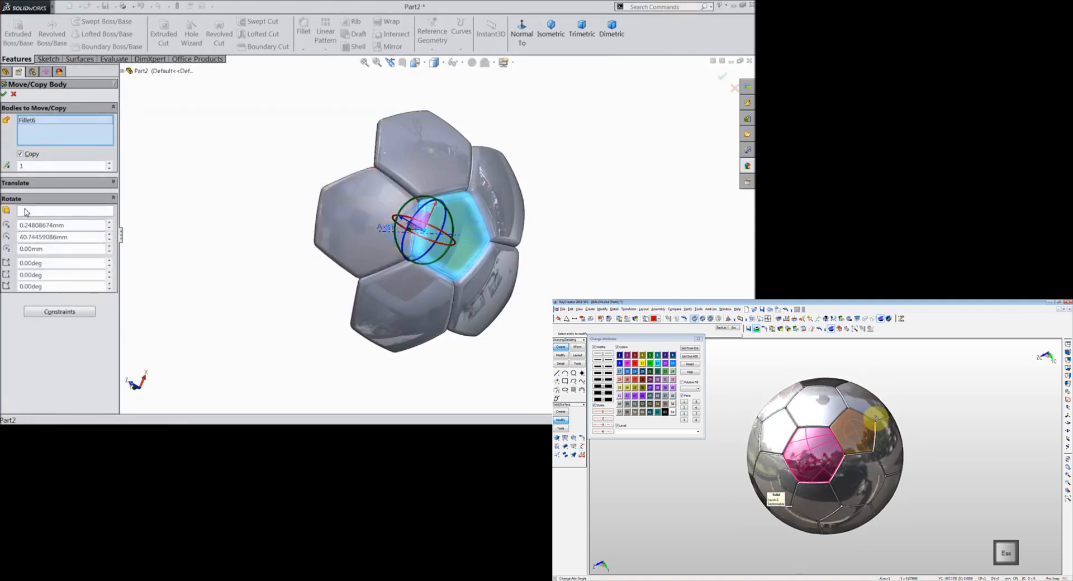
pyautogui.rightClick(56, 128)
pyautogui.click(104, 132)
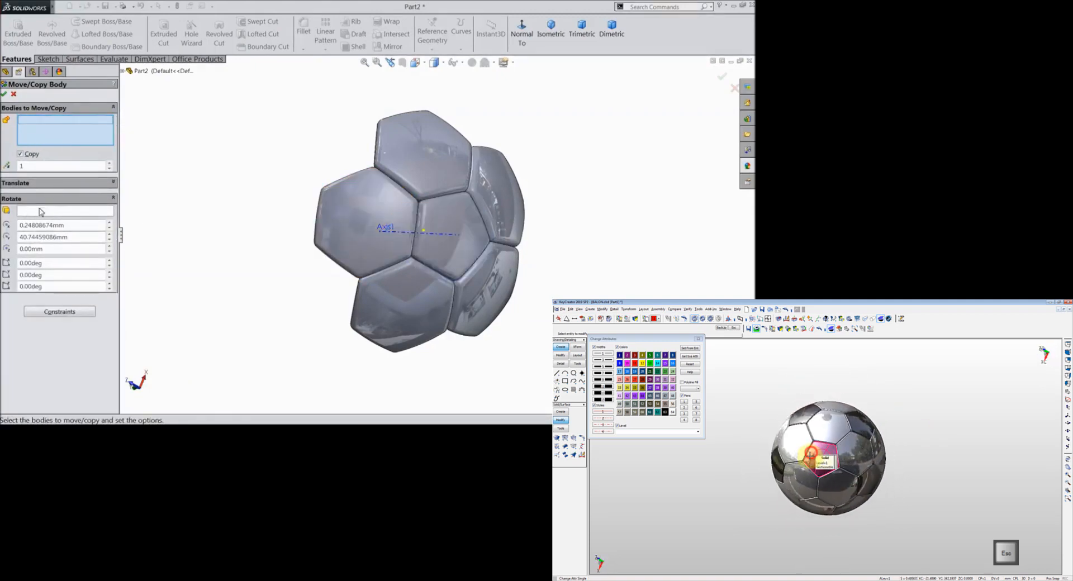
pyautogui.click(444, 251)
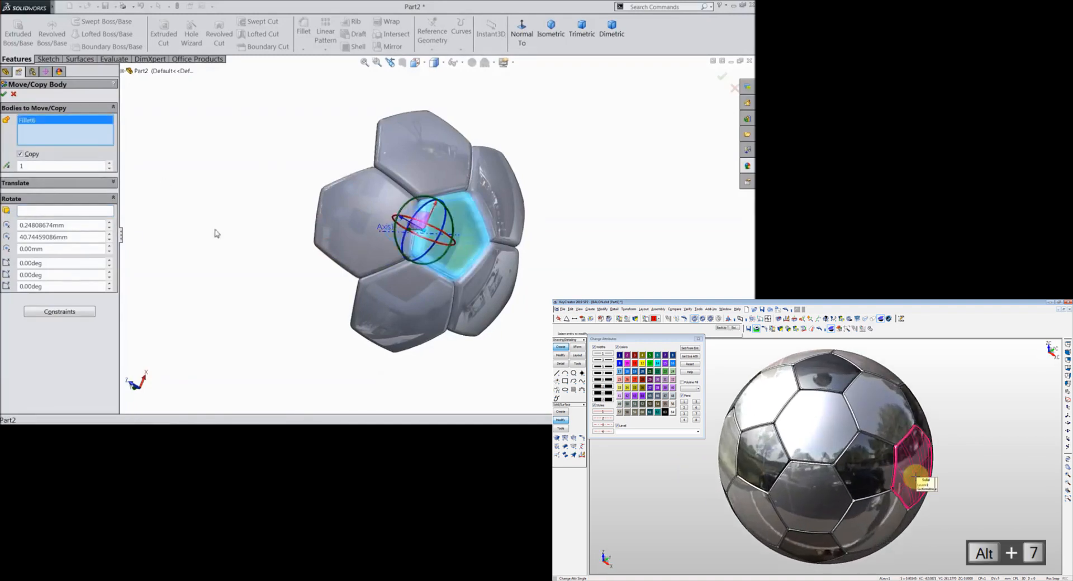
# Step: Rotate the pentagon copy 90 degrees about X around the 3D sketch point at the panels' common apex
pyautogui.click(64, 211)
pyautogui.moveTo(205, 192); pyautogui.dragTo(286, 201, button='middle')
pyautogui.scroll(-2, 356, 221)
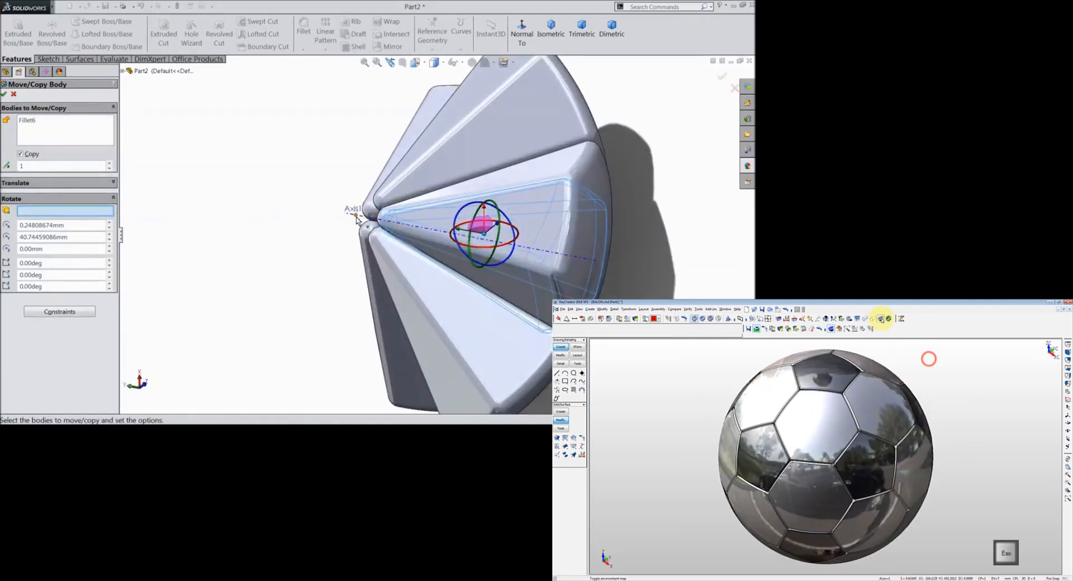
pyautogui.click(355, 215)
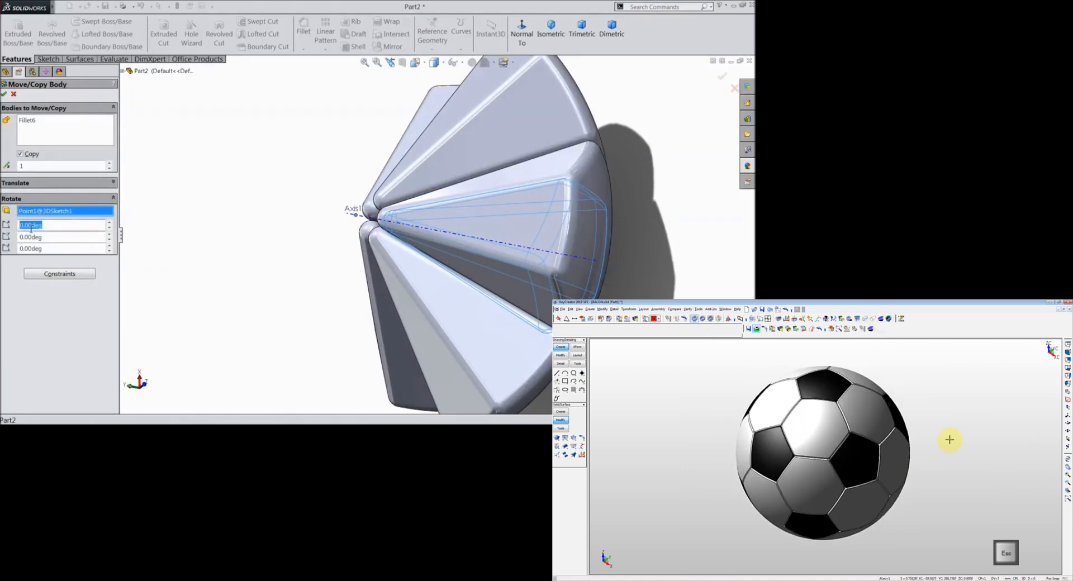
pyautogui.write('90')
pyautogui.press('Return')
pyautogui.scroll(2, 251, 222)
pyautogui.moveTo(252, 223); pyautogui.dragTo(282, 168, button='middle')
pyautogui.scroll(-3, 439, 244)
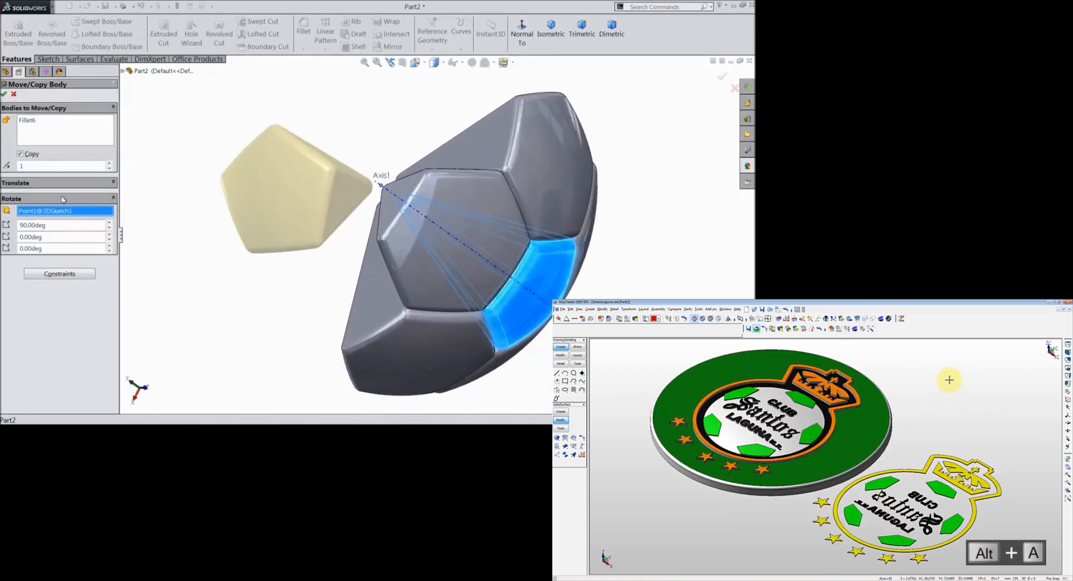
pyautogui.click(4, 95)
pyautogui.moveTo(220, 280); pyautogui.dragTo(224, 238, button='middle')
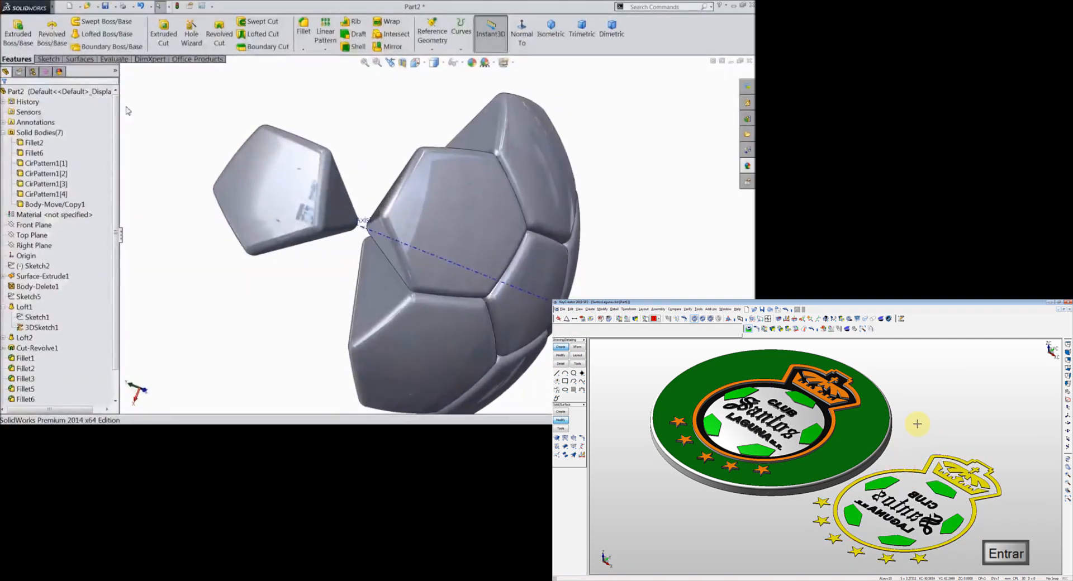
# Step: Set up a constraint-based Move/Copy Body operation on the detached pentagon copy
pyautogui.click(120, 6)
pyautogui.moveTo(164, 49)
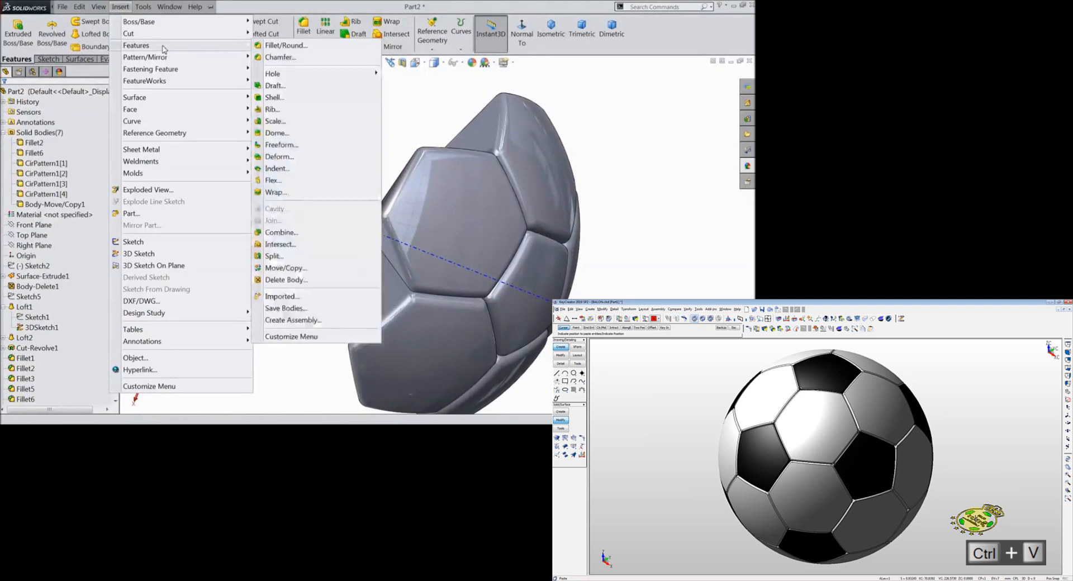
pyautogui.click(280, 268)
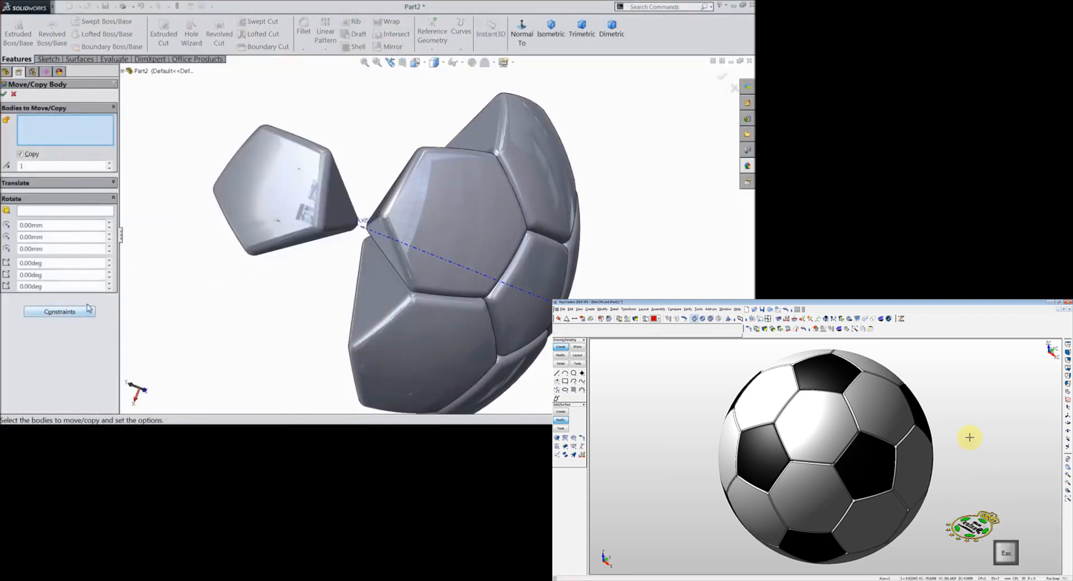
pyautogui.click(57, 311)
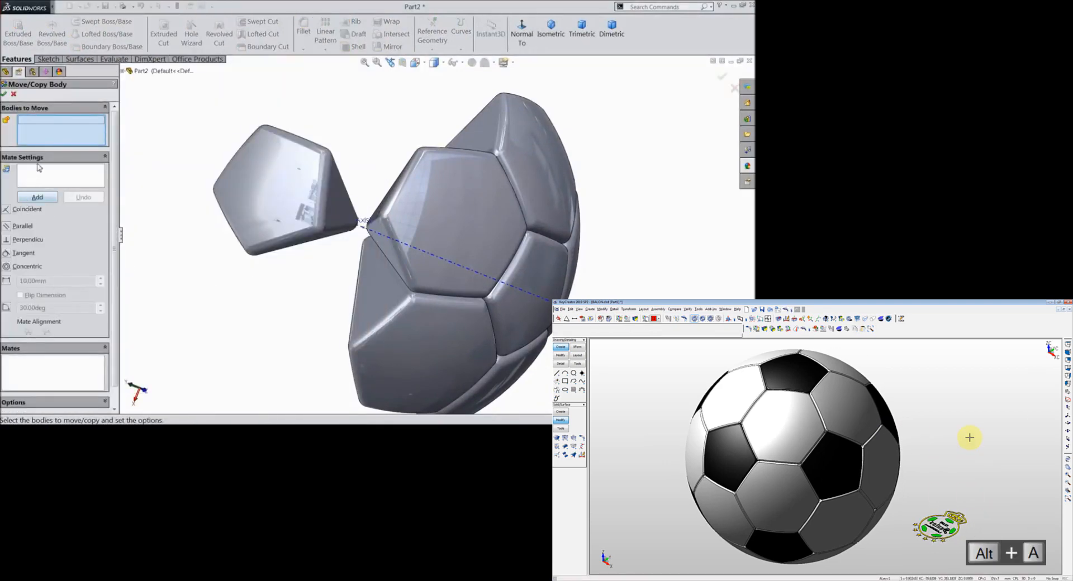
pyautogui.click(264, 226)
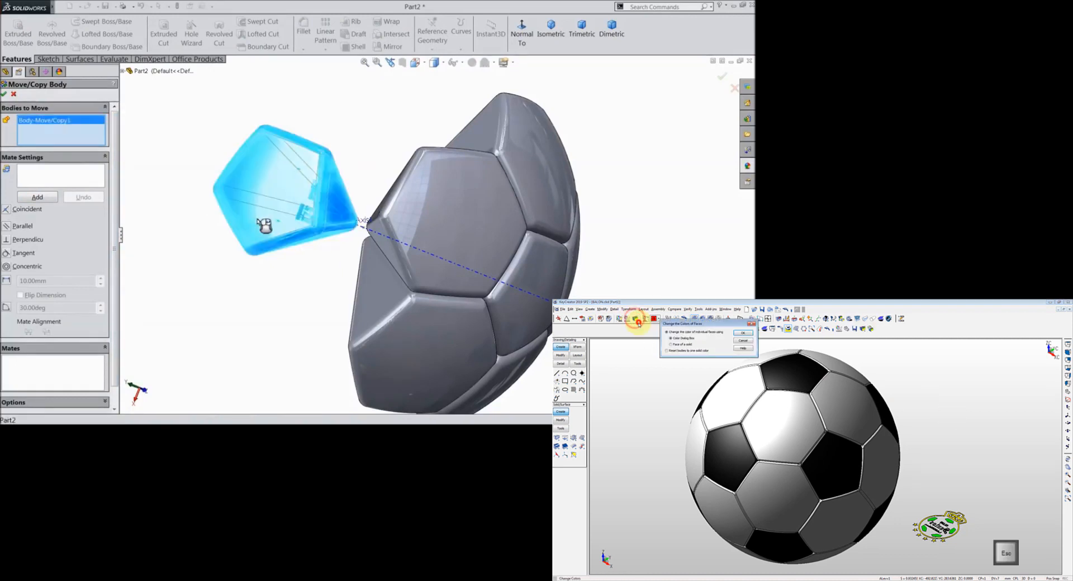
# Step: Add a coincident mate between a side face of the pentagon copy and the adjoining side face of a hexagon
pyautogui.click(52, 182)
pyautogui.moveTo(261, 291); pyautogui.dragTo(299, 263, button='middle')
pyautogui.click(303, 231)
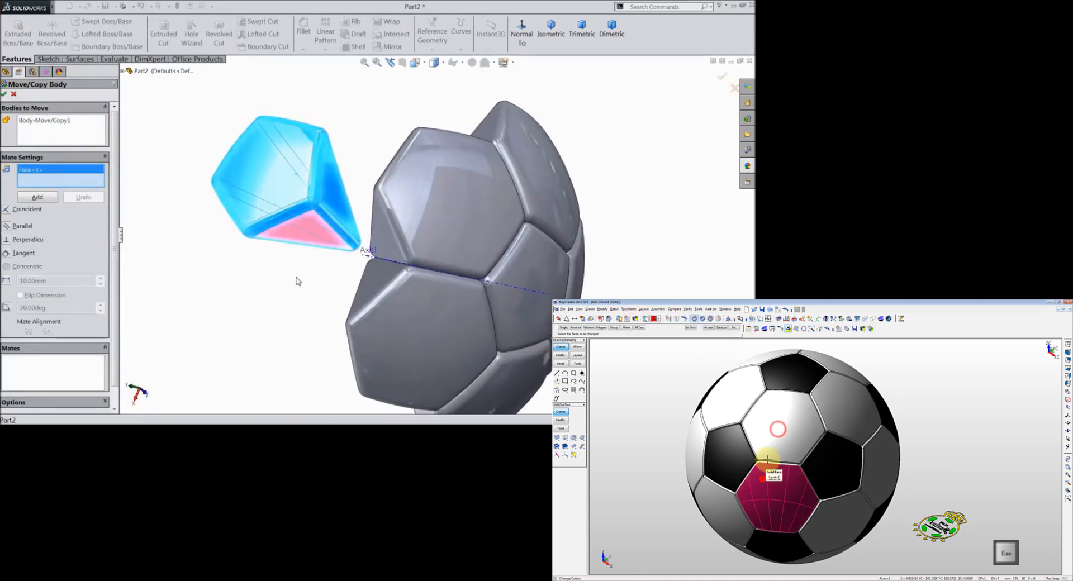
pyautogui.click(373, 291)
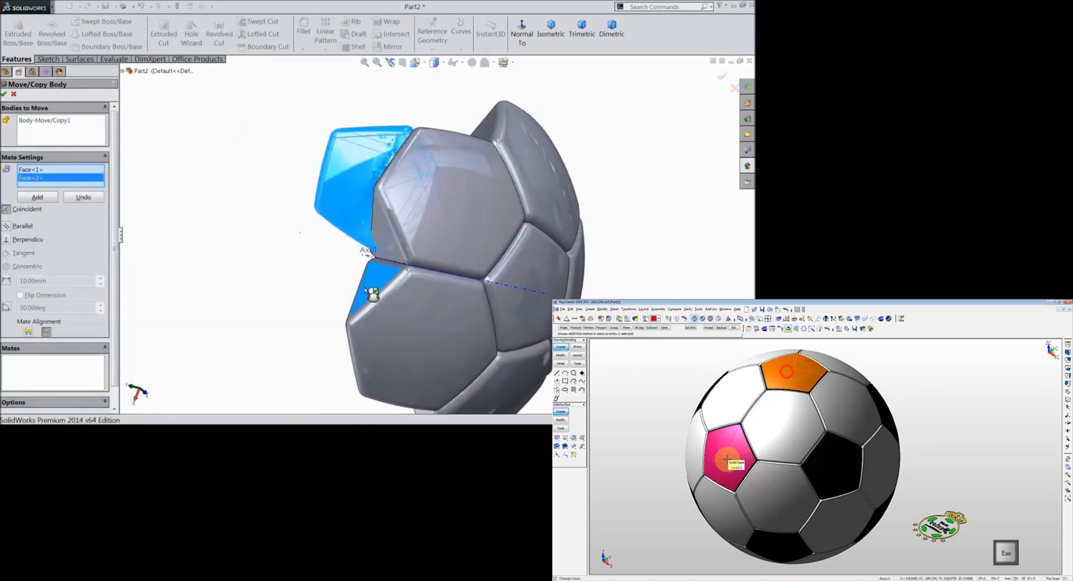
pyautogui.click(37, 198)
# Step: Add a second coincident mate between another side face of the pentagon copy and the neighbouring hexagon's side face
pyautogui.moveTo(190, 246); pyautogui.dragTo(353, 210, button='middle')
pyautogui.click(436, 219)
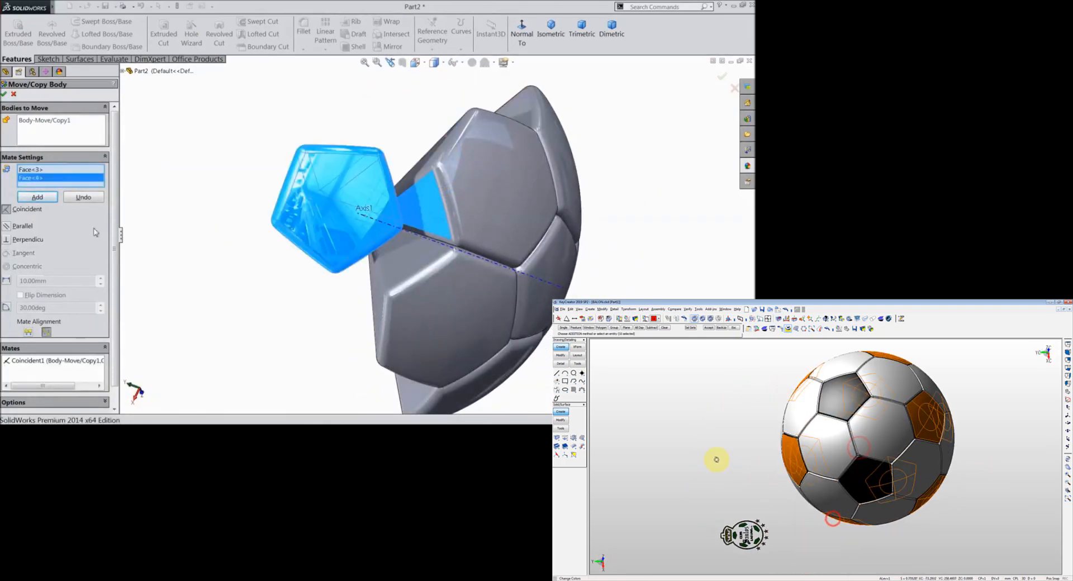
pyautogui.click(42, 200)
# Step: Make the pentagon copy's outer face concentric with a hexagon's outer face and finish the body move
pyautogui.click(420, 307)
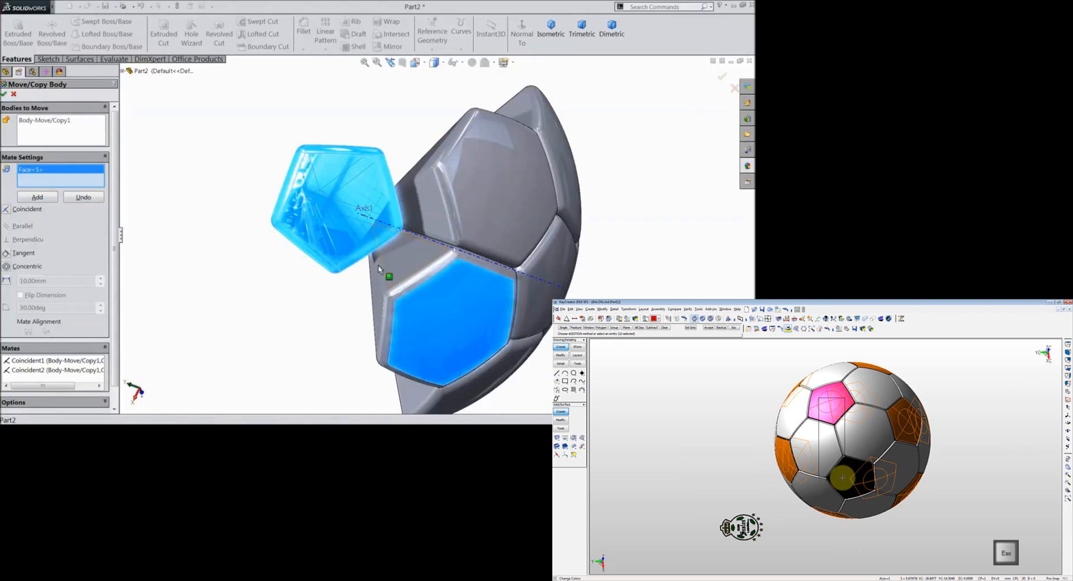
pyautogui.click(344, 233)
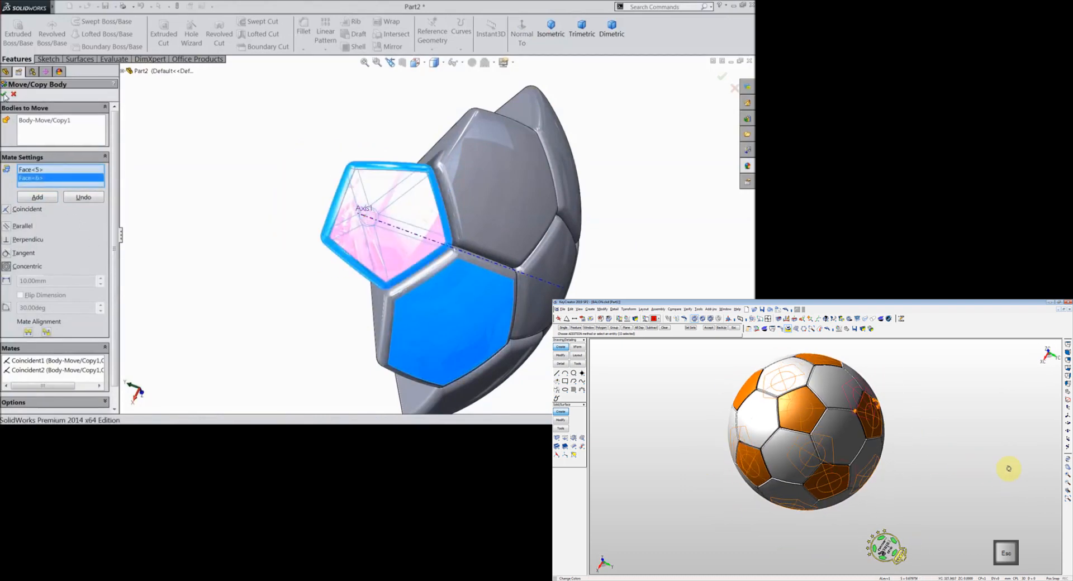
pyautogui.click(5, 96)
pyautogui.moveTo(275, 293); pyautogui.dragTo(366, 288, button='middle')
pyautogui.scroll(3, 290, 271)
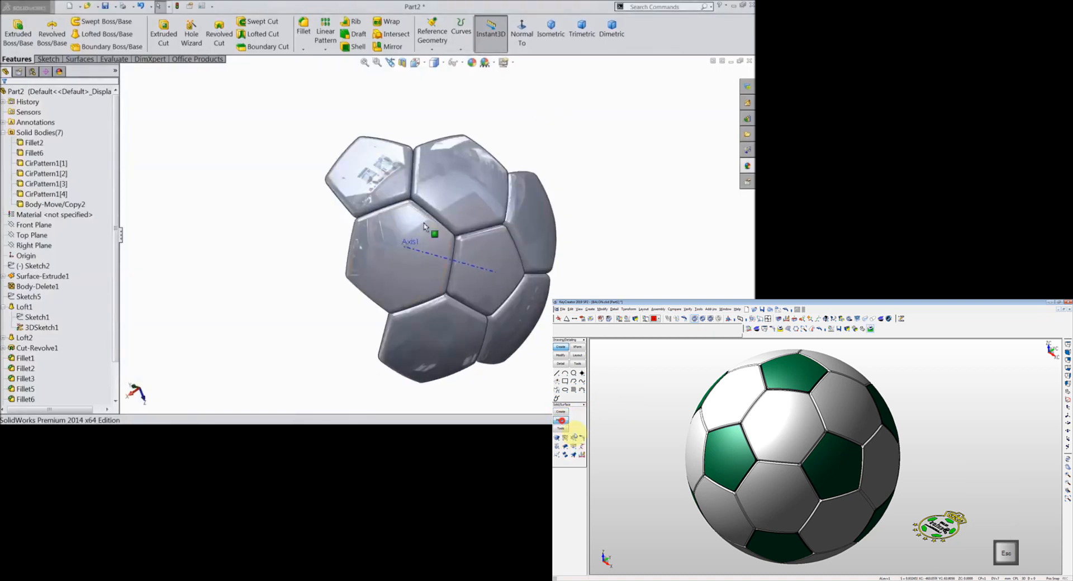
# Step: Circular-pattern the mated pentagon copy about the reference axis with 5 equally spaced instances over 360 degrees
pyautogui.click(426, 255)
pyautogui.moveTo(419, 246); pyautogui.dragTo(327, 151, button='middle')
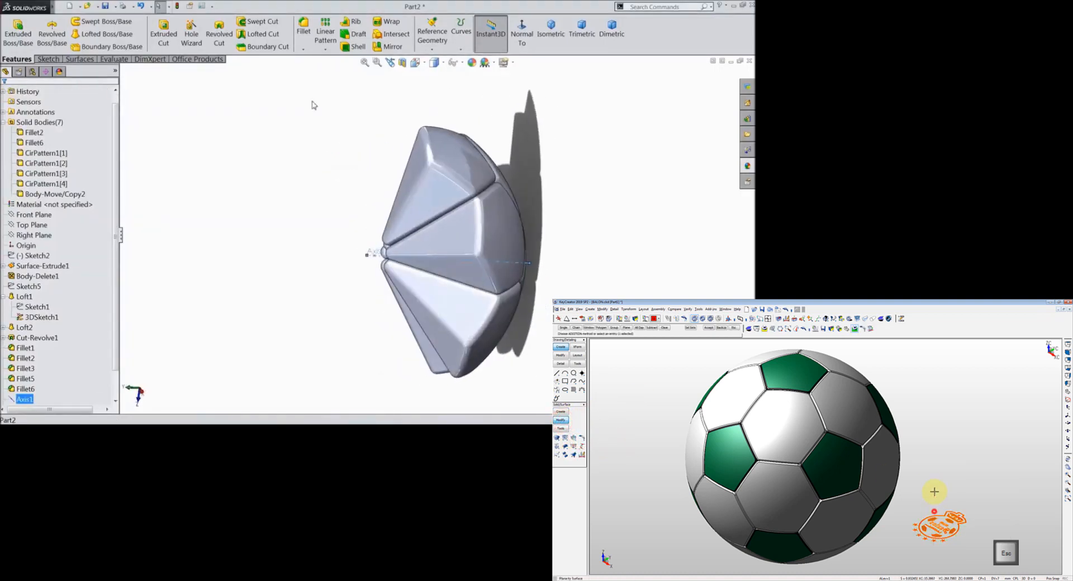
pyautogui.click(325, 50)
pyautogui.click(347, 71)
pyautogui.click(49, 251)
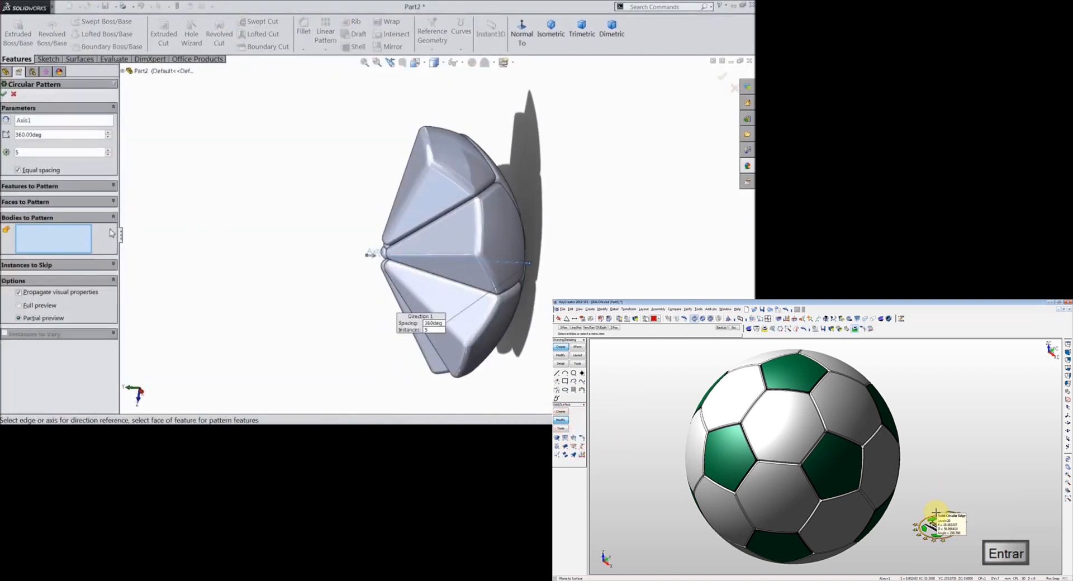
pyautogui.click(466, 171)
pyautogui.moveTo(407, 246); pyautogui.dragTo(503, 254, button='middle')
pyautogui.click(781, 425)
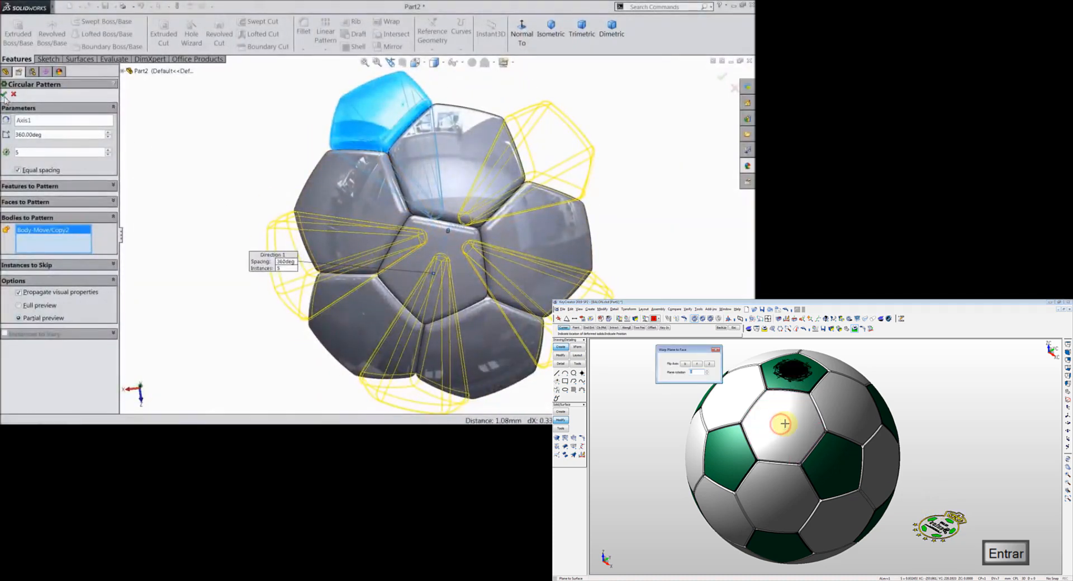
pyautogui.click(4, 95)
pyautogui.moveTo(268, 168); pyautogui.dragTo(295, 150, button='middle')
pyautogui.moveTo(270, 203); pyautogui.dragTo(270, 195, button='middle')
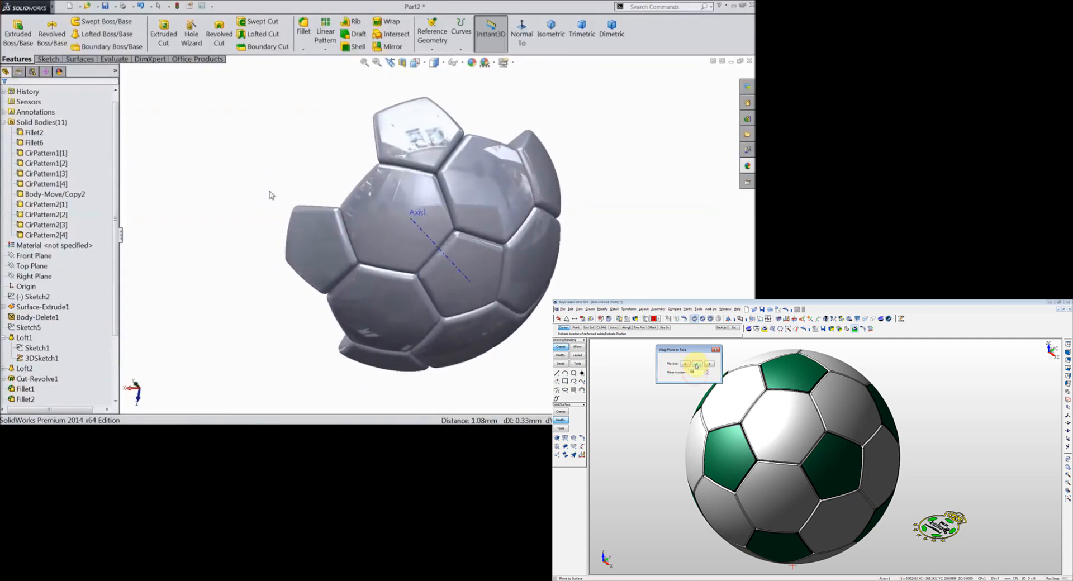
# Step: Set up a Move/Copy Body rotation with one copy of a hexagon body from the first ring
pyautogui.click(100, 7)
pyautogui.moveTo(120, 7)
pyautogui.moveTo(136, 50)
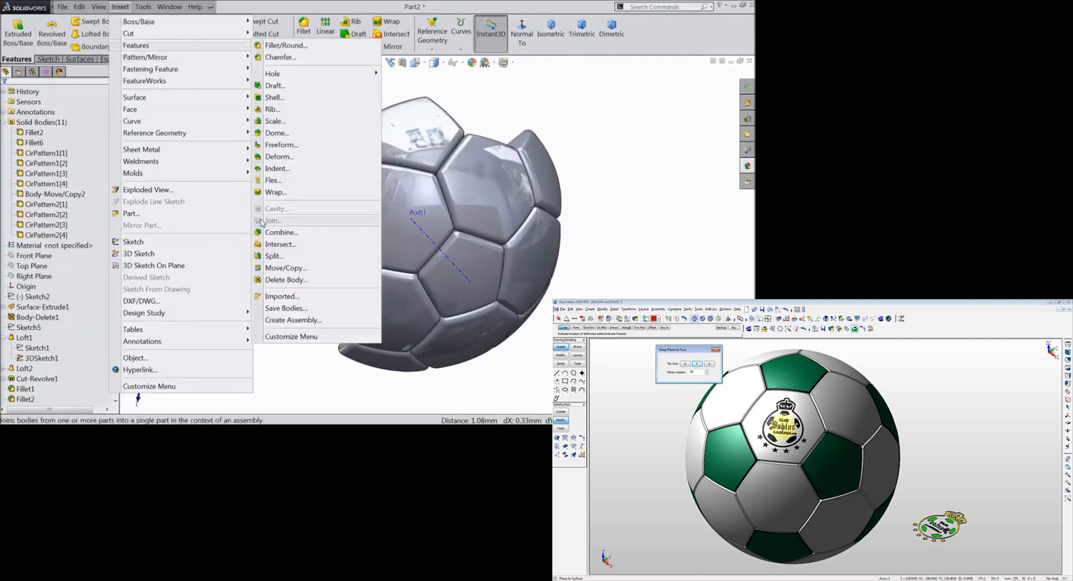
pyautogui.click(282, 269)
pyautogui.scroll(-1, 117, 323)
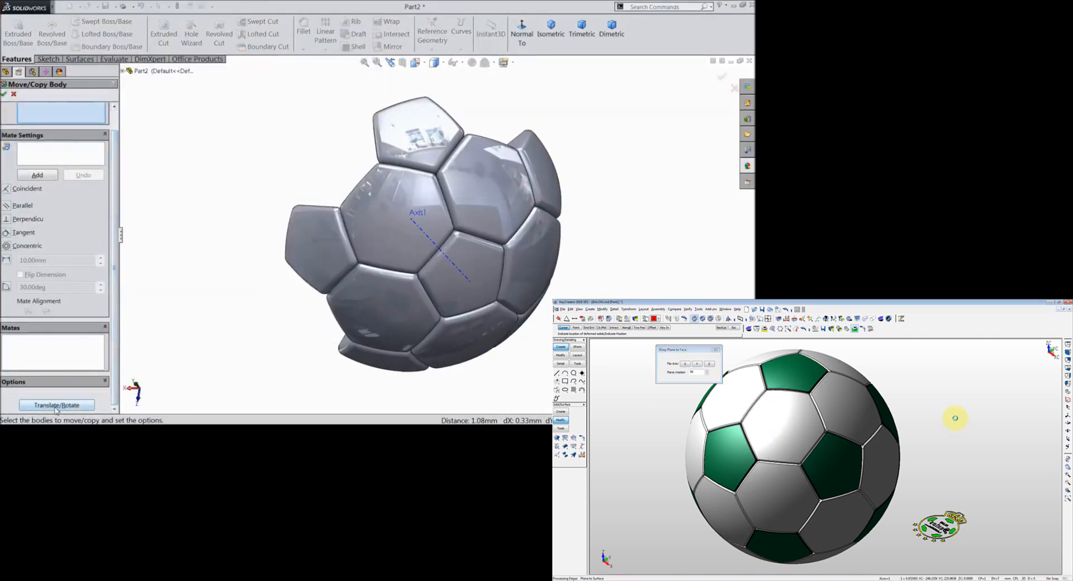
pyautogui.click(57, 408)
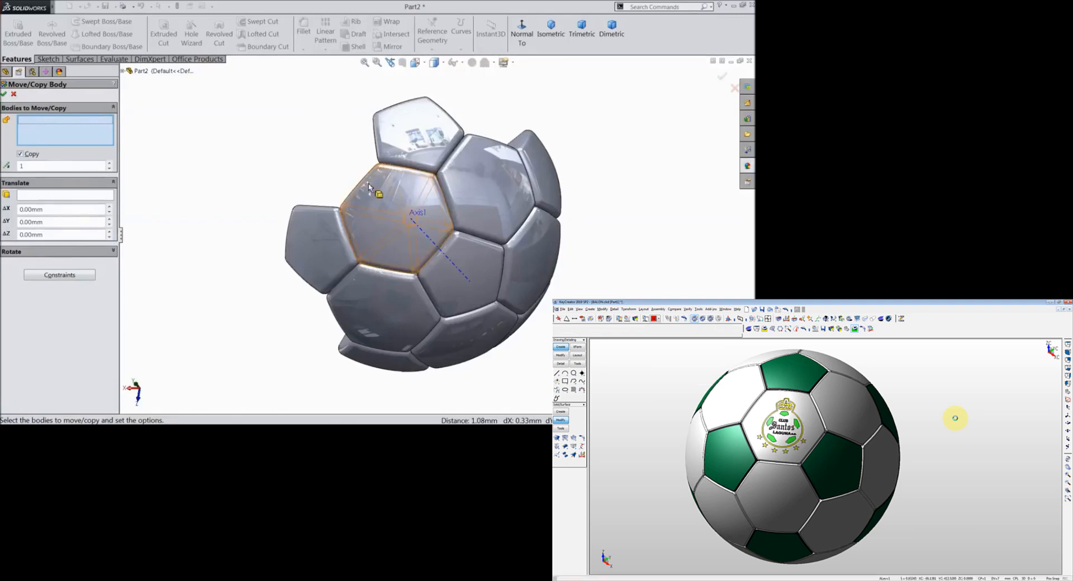
pyautogui.click(485, 191)
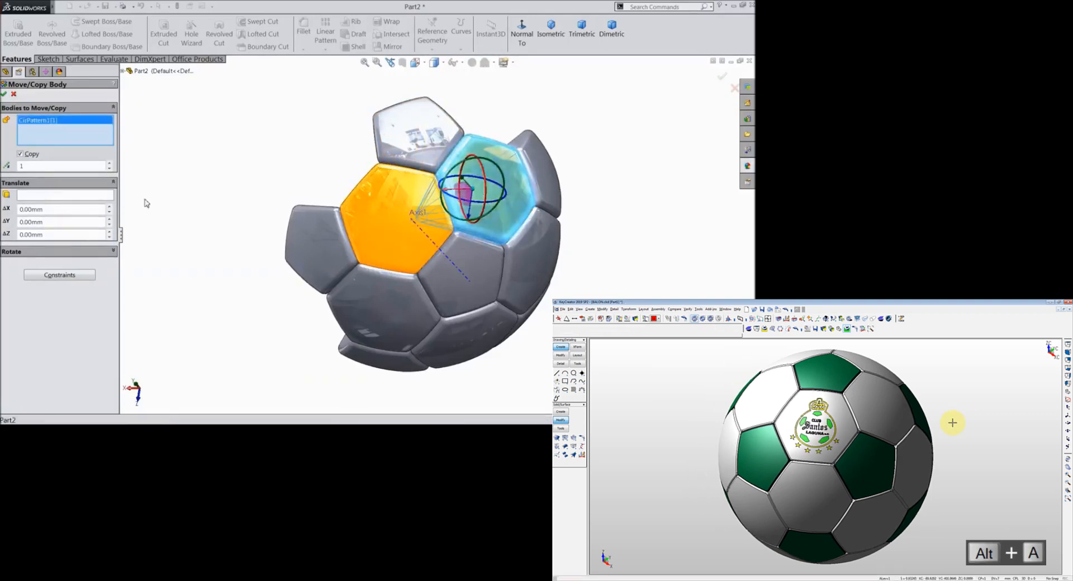
pyautogui.click(50, 252)
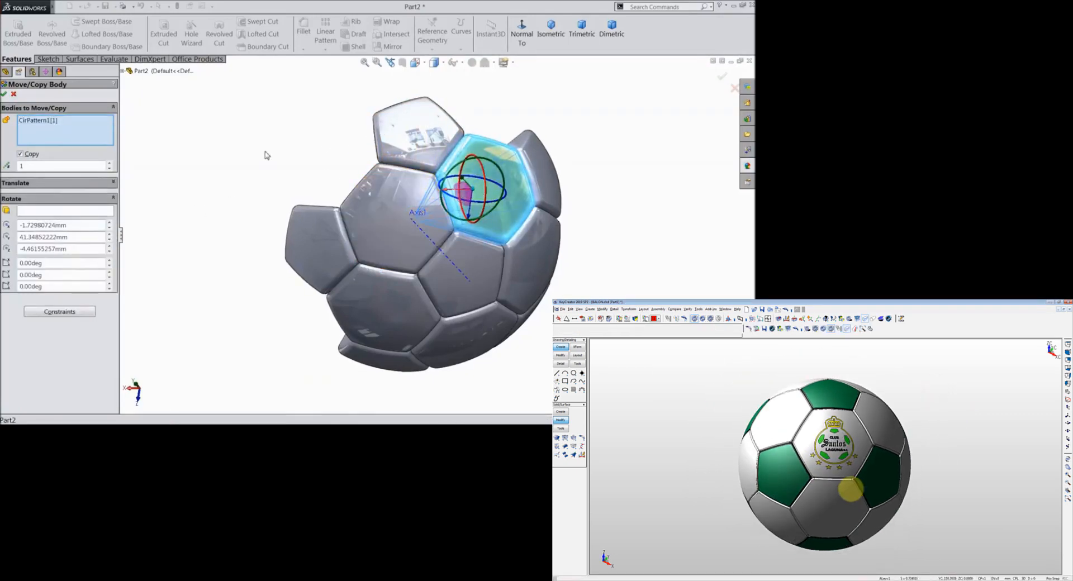
# Step: Rotate the hexagon copy 60 degrees about X around the 3D sketch point at the panels' common apex
pyautogui.moveTo(266, 155); pyautogui.dragTo(387, 230, button='middle')
pyautogui.scroll(-4, 360, 214)
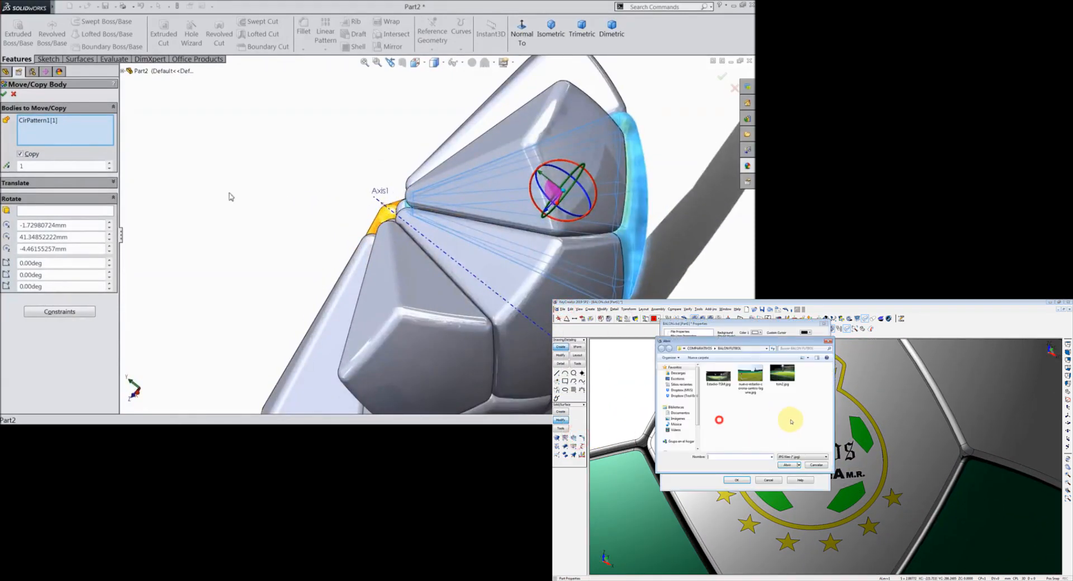
pyautogui.click(88, 212)
pyautogui.click(383, 206)
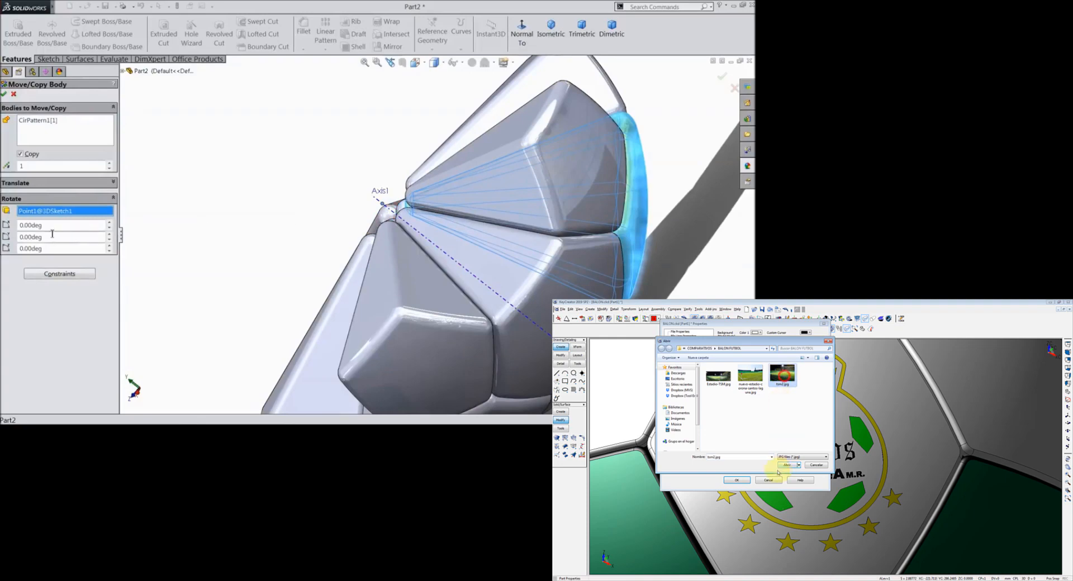
pyautogui.moveTo(50, 227); pyautogui.dragTo(19, 226)
pyautogui.write('60')
pyautogui.scroll(4, 240, 261)
pyautogui.moveTo(240, 261); pyautogui.dragTo(256, 242, button='middle')
pyautogui.click(4, 94)
pyautogui.moveTo(299, 172); pyautogui.dragTo(286, 178, button='middle')
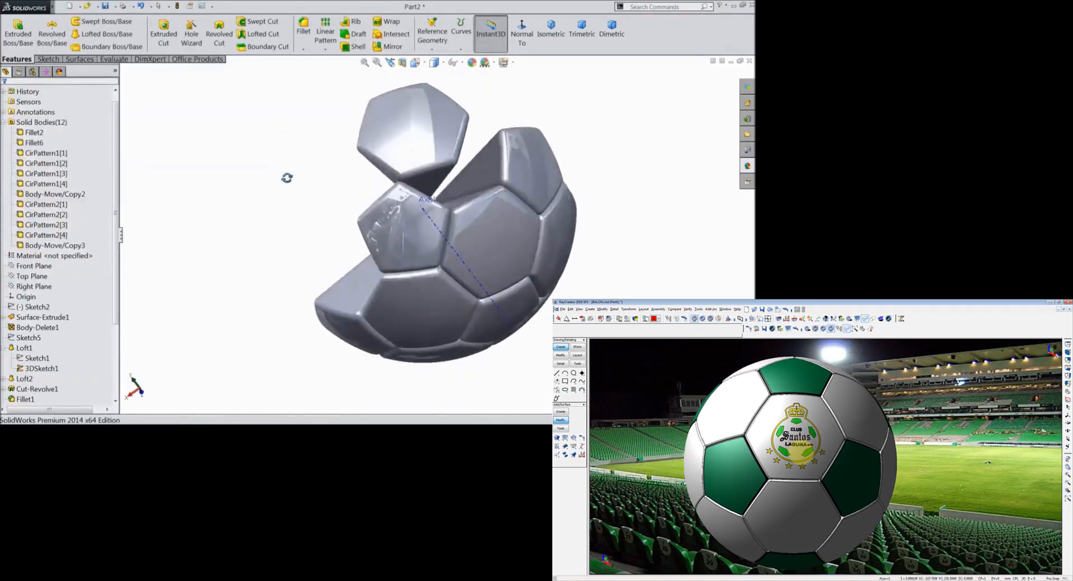
# Step: Start a constraint-based Move/Copy Body on the rotated hexagon copy and mate its side face coincident with the adjacent pentagon's side face
pyautogui.moveTo(28, 6)
pyautogui.click(120, 7)
pyautogui.moveTo(145, 45)
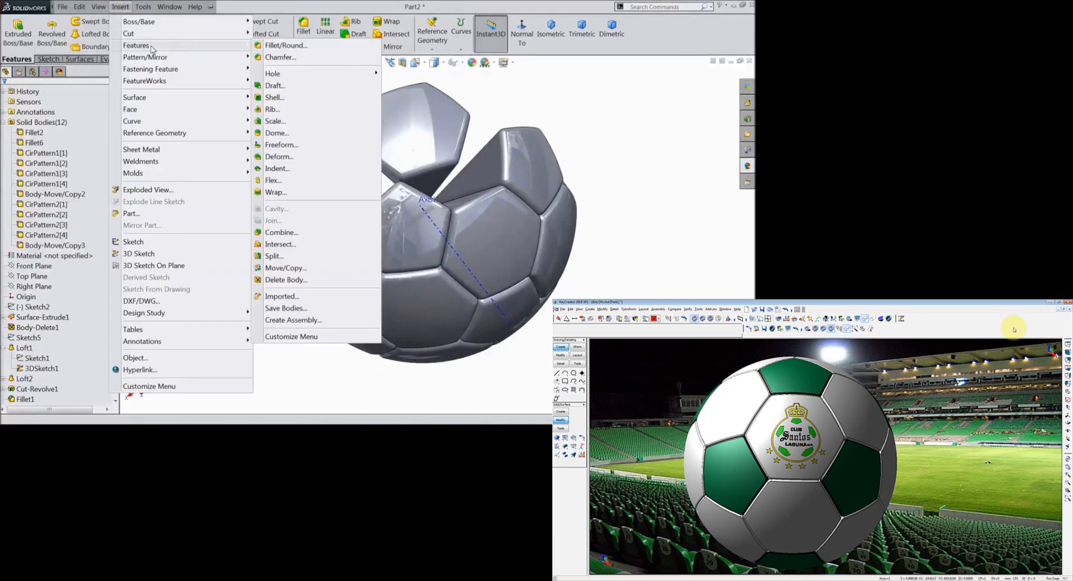
pyautogui.click(286, 267)
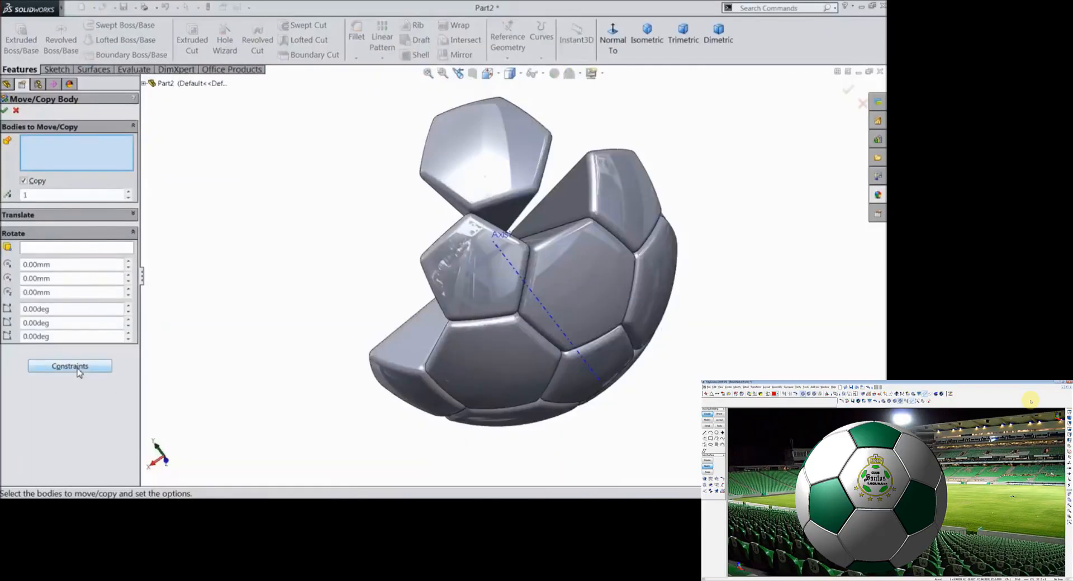
pyautogui.click(70, 366)
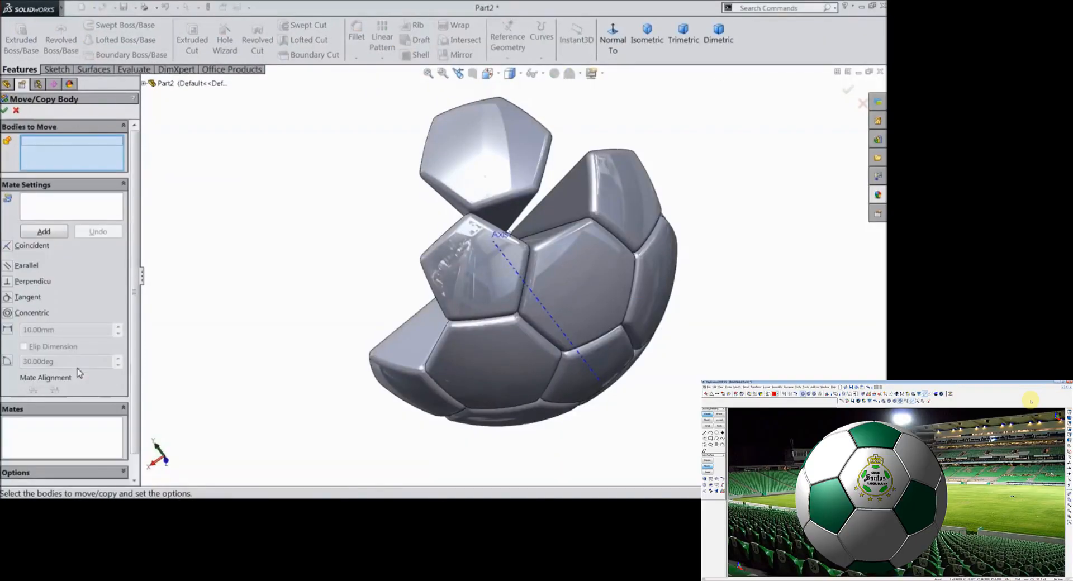
pyautogui.click(489, 175)
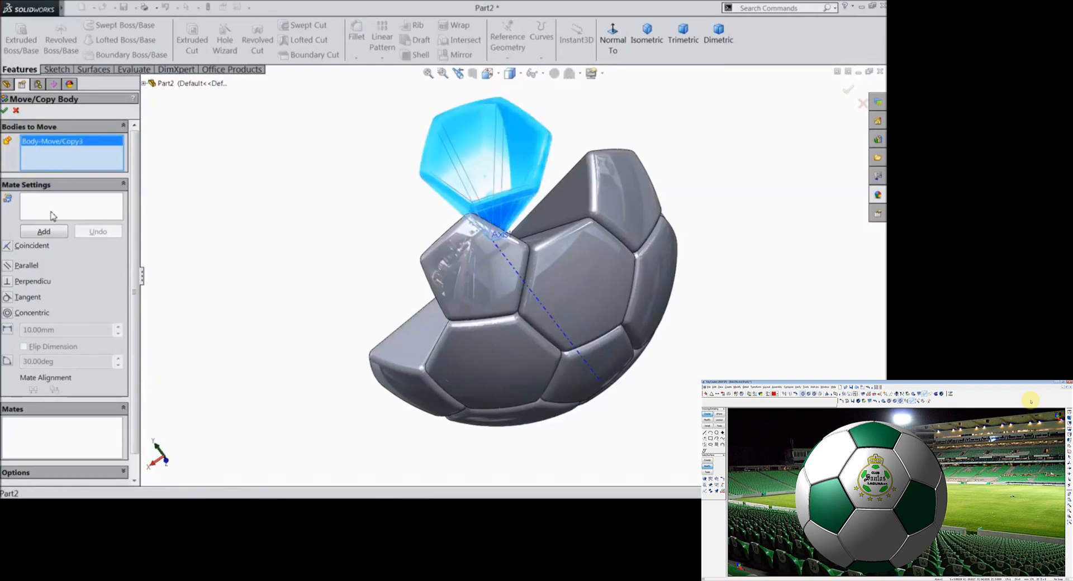
pyautogui.click(52, 215)
pyautogui.moveTo(384, 227); pyautogui.dragTo(510, 222, button='middle')
pyautogui.click(514, 226)
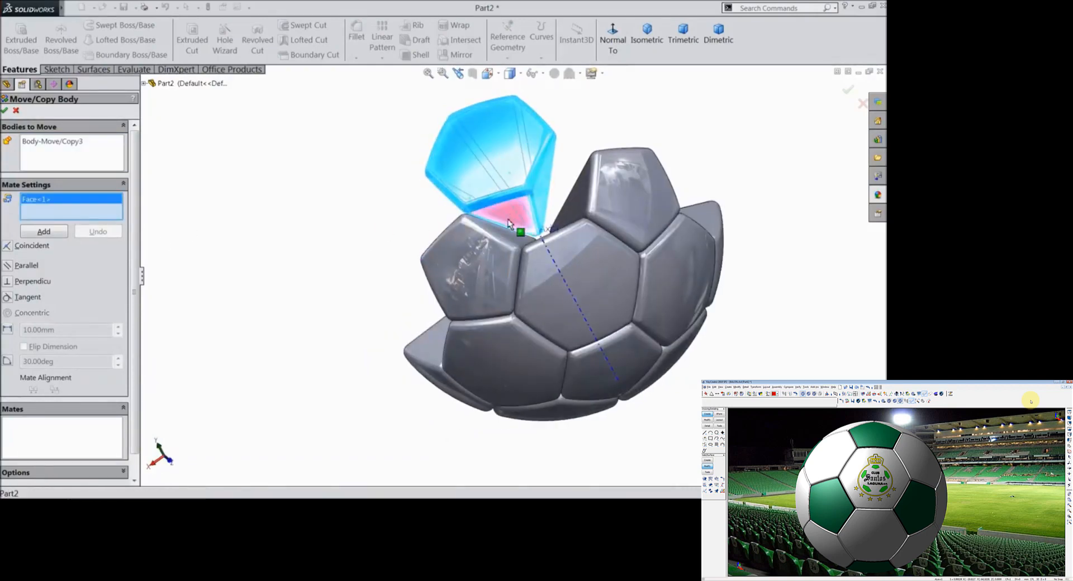
pyautogui.moveTo(412, 216); pyautogui.dragTo(421, 255, button='middle')
pyautogui.click(502, 265)
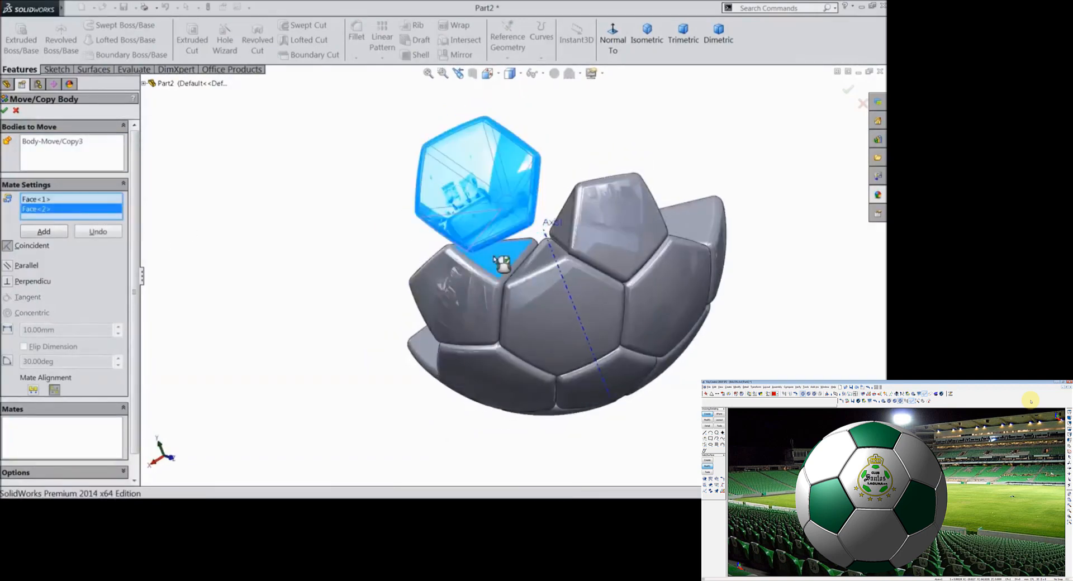
pyautogui.click(41, 233)
# Step: Add a second coincident mate between the hexagon copy's other side face and the side face of the pentagon across the gap
pyautogui.moveTo(246, 228); pyautogui.dragTo(424, 234, button='middle')
pyautogui.click(512, 193)
pyautogui.click(591, 215)
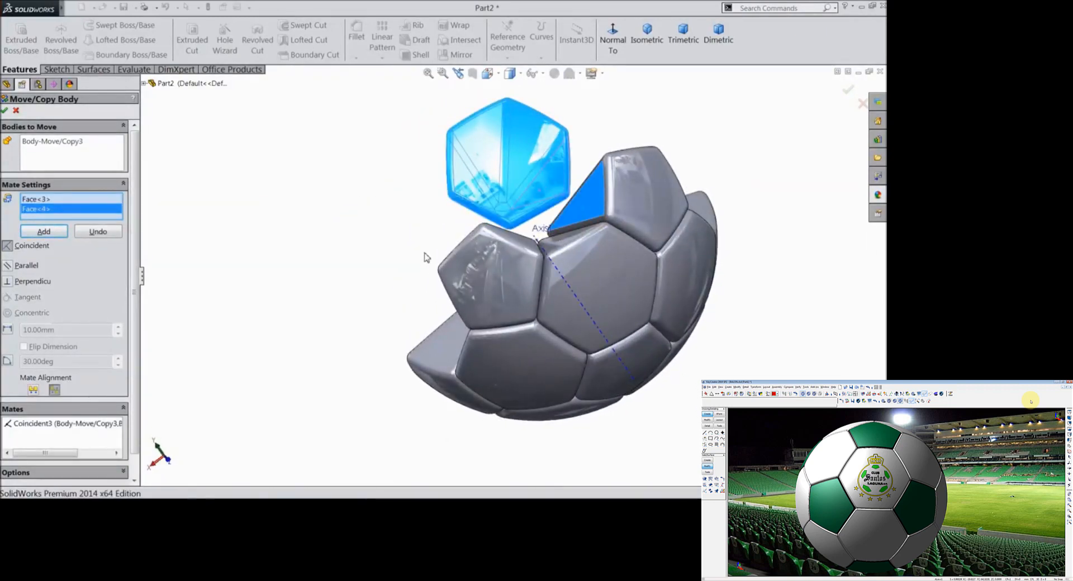
pyautogui.click(39, 232)
# Step: Make the hexagon copy's outer face concentric with the neighbouring pentagon's outer face and finish the body move
pyautogui.click(539, 178)
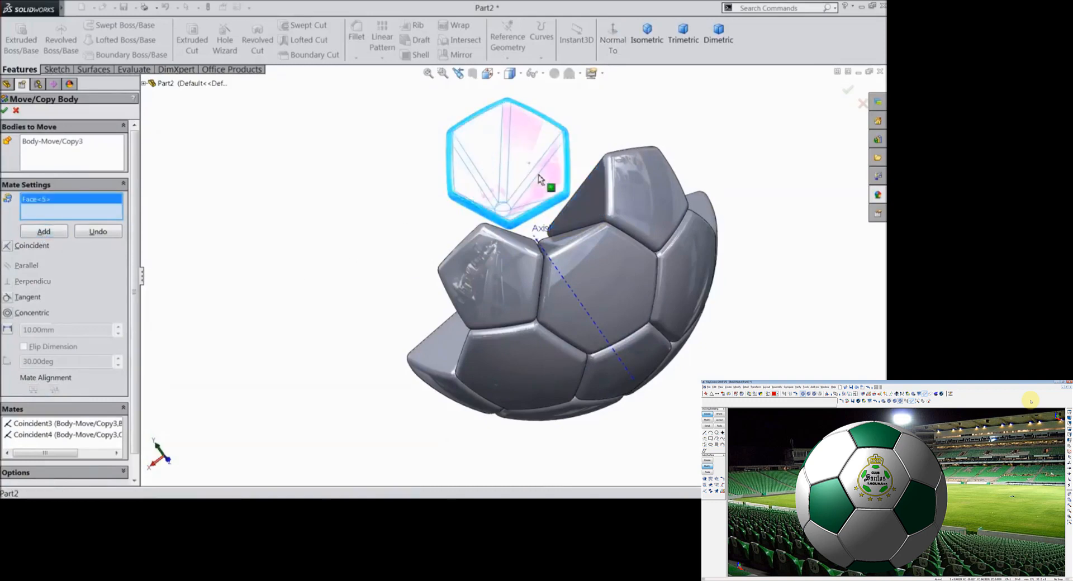
pyautogui.click(500, 276)
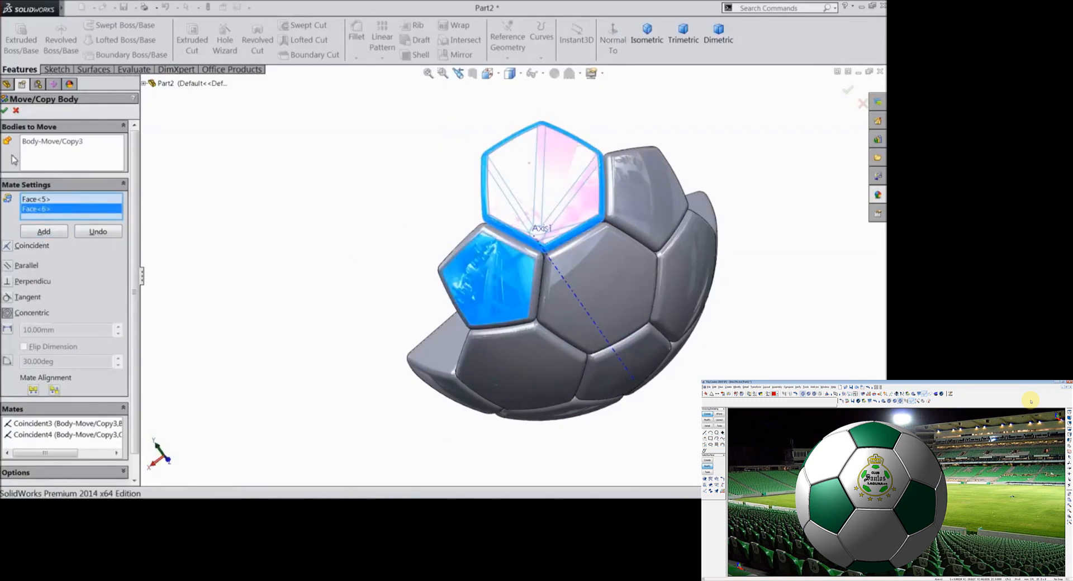
pyautogui.click(5, 110)
# Step: Create a reference axis through the 3D sketch point at the panels' apex, perpendicular to the Front Plane
pyautogui.moveTo(357, 274); pyautogui.dragTo(434, 229, button='middle')
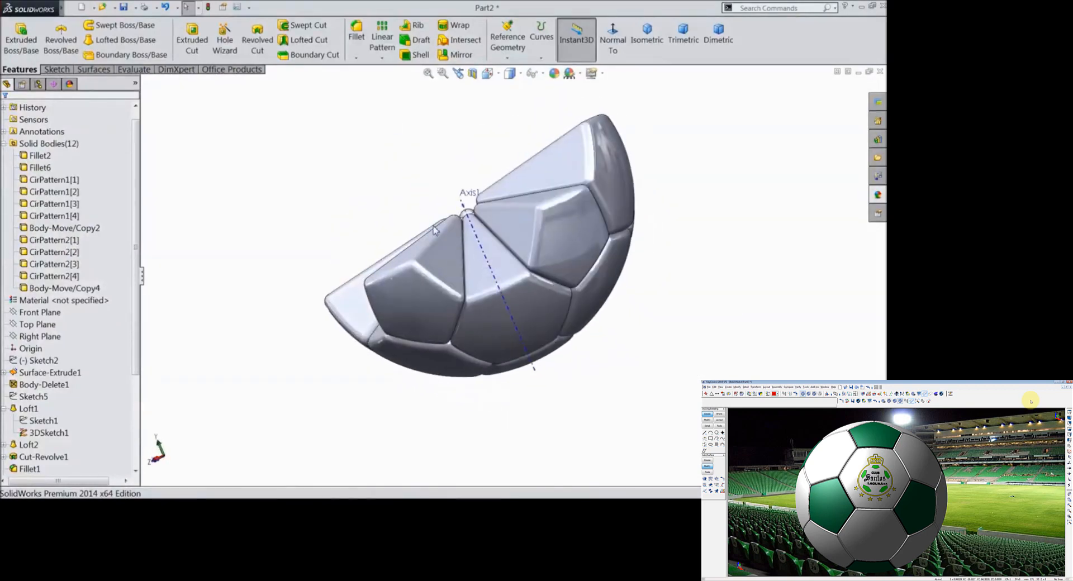
pyautogui.click(45, 315)
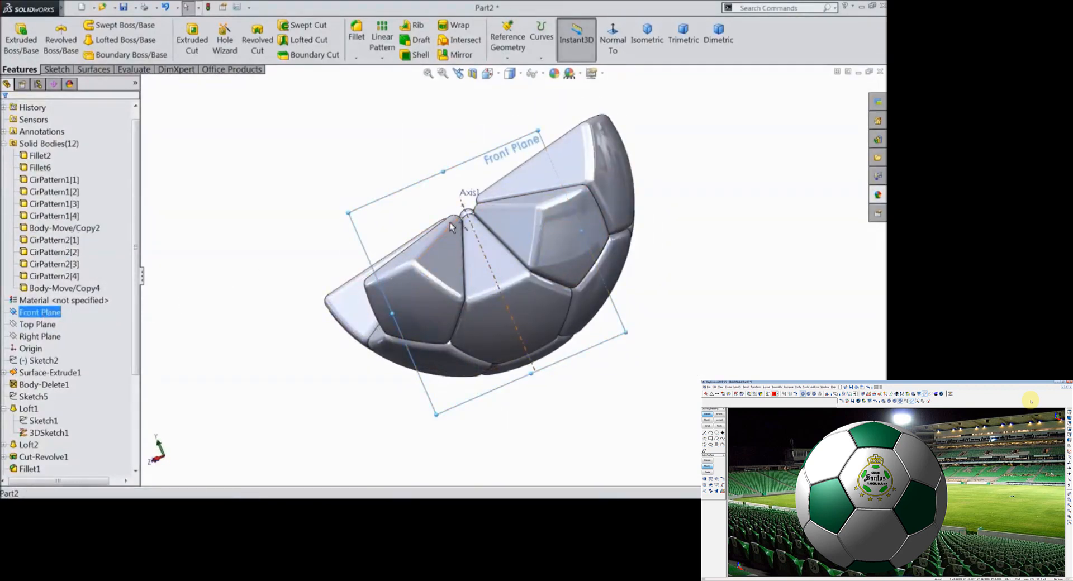
pyautogui.click(508, 40)
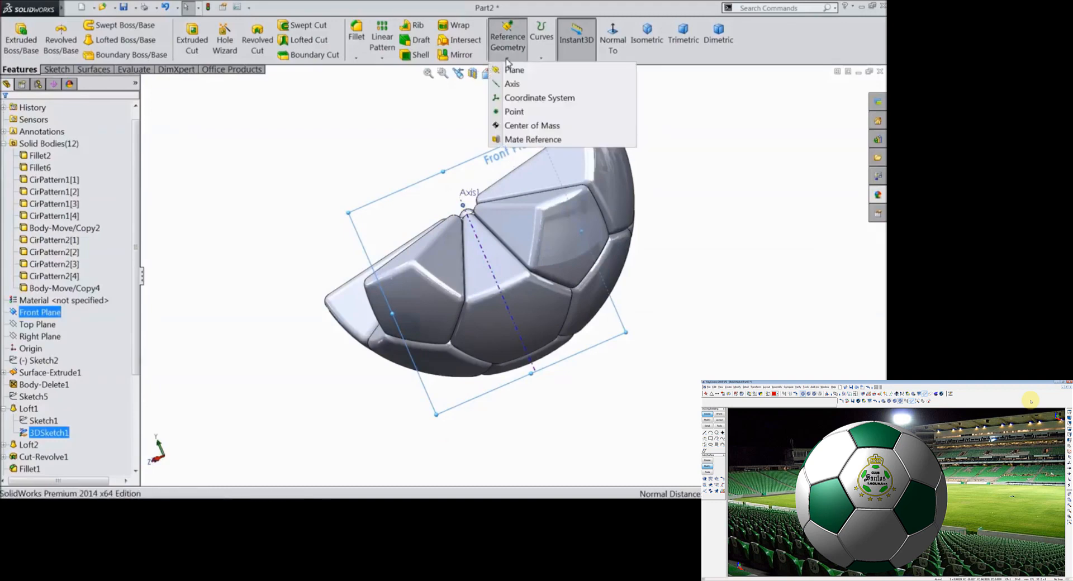
pyautogui.click(517, 88)
pyautogui.moveTo(402, 129); pyautogui.dragTo(393, 170, button='middle')
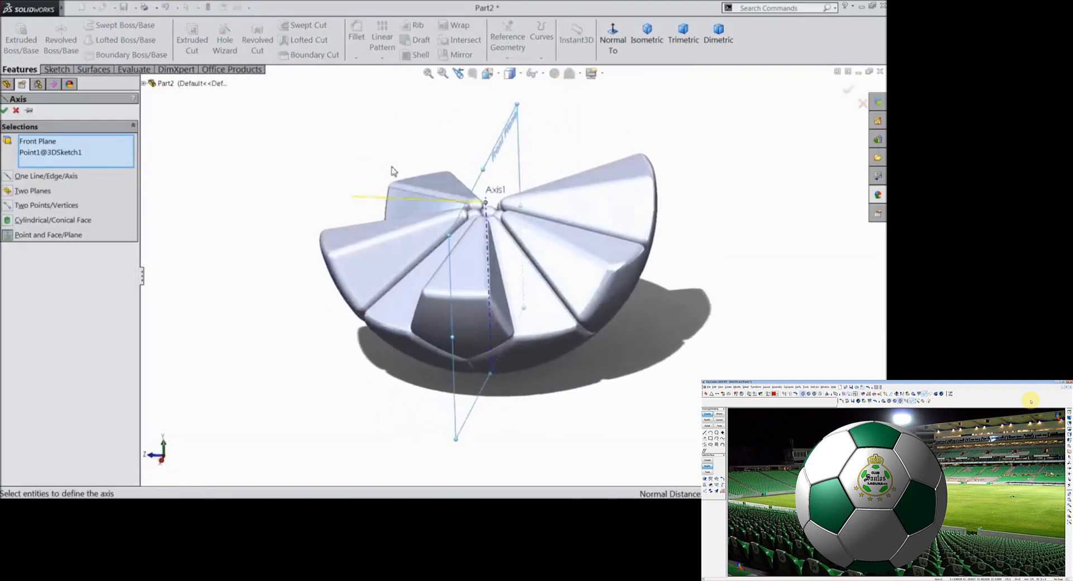
pyautogui.scroll(-2, 422, 190)
pyautogui.click(5, 110)
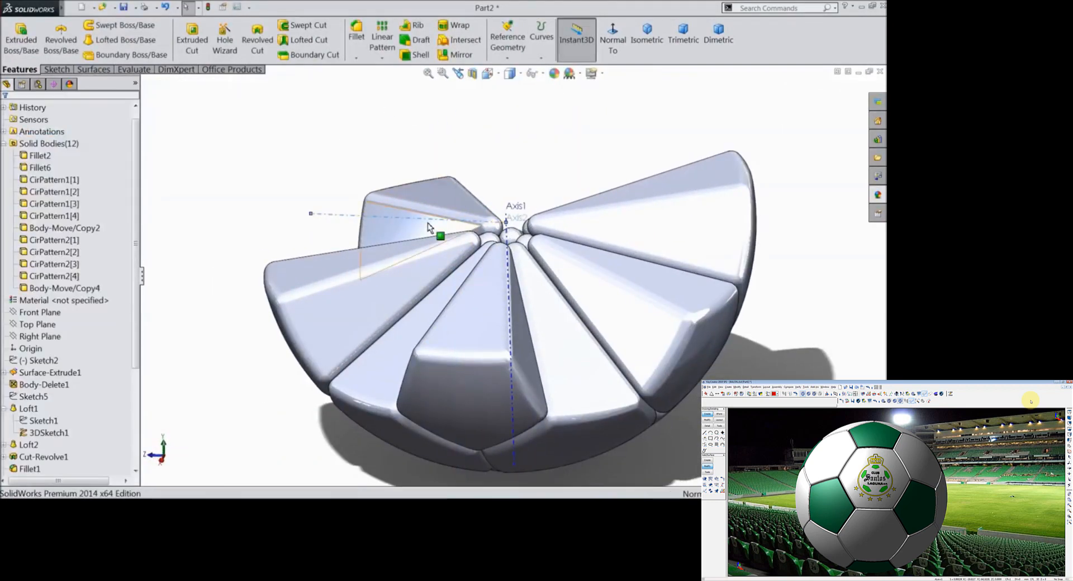
# Step: Circular-pattern the mated hexagon copy about Axis1 with 5 equally spaced instances over 360 degrees
pyautogui.moveTo(254, 231); pyautogui.dragTo(235, 168, button='middle')
pyautogui.click(382, 57)
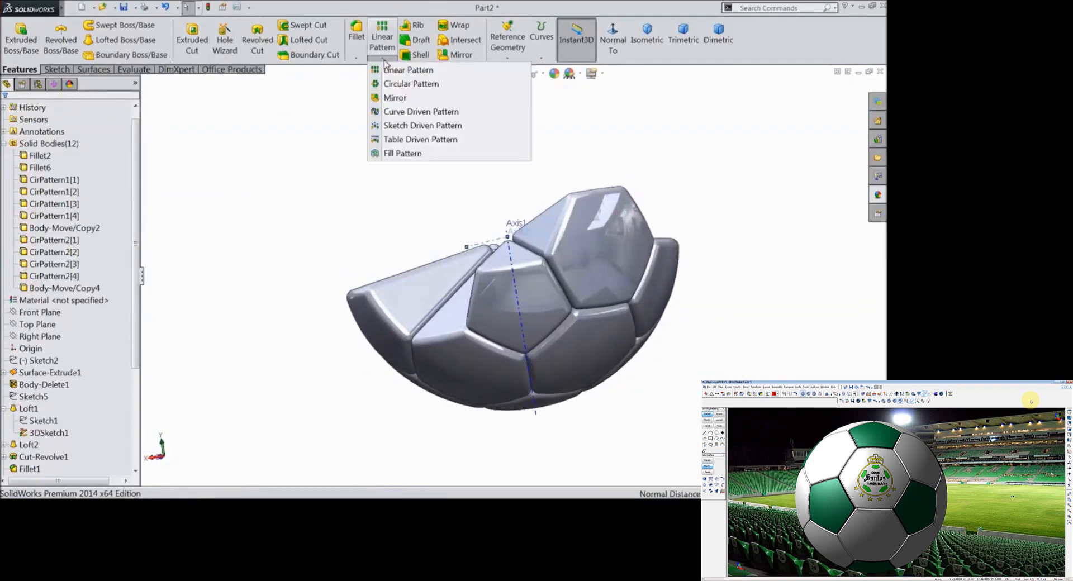
pyautogui.click(408, 82)
pyautogui.rightClick(66, 142)
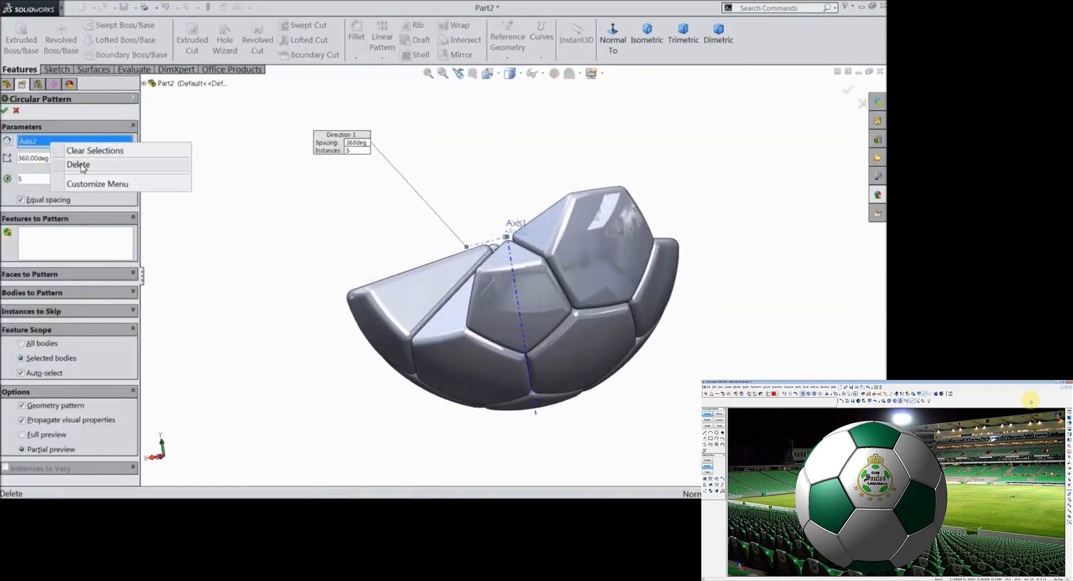
pyautogui.click(89, 148)
pyautogui.click(518, 302)
pyautogui.click(51, 293)
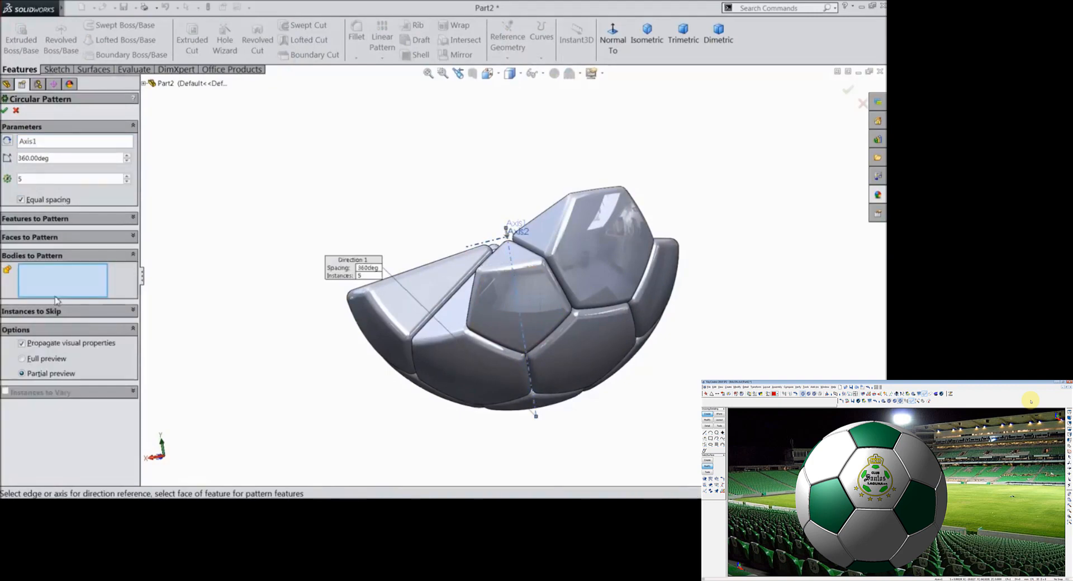
pyautogui.click(612, 263)
pyautogui.moveTo(257, 174); pyautogui.dragTo(306, 202, button='middle')
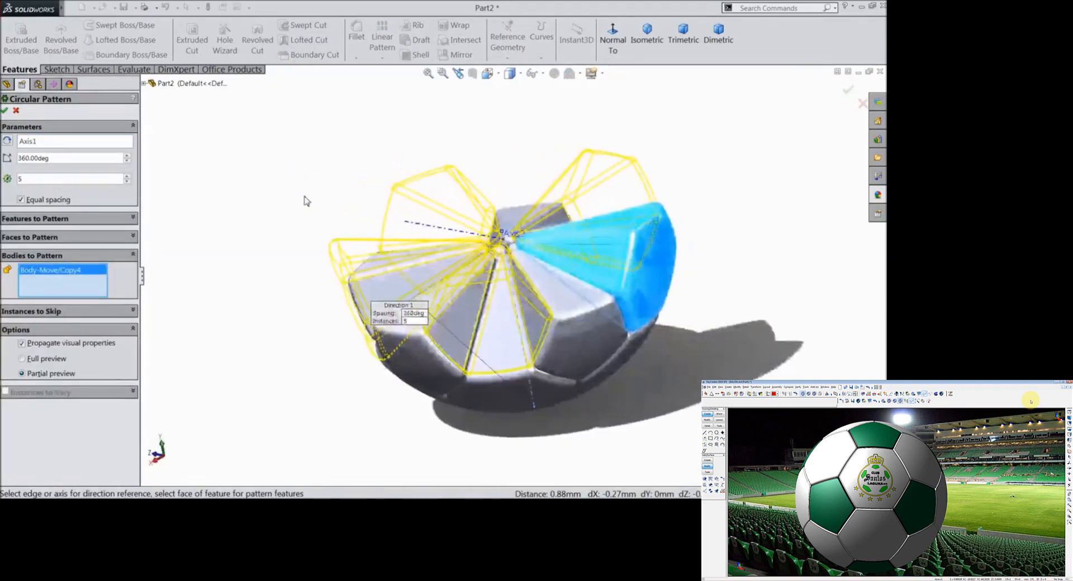
pyautogui.click(5, 111)
# Step: Set up a circular pattern about Axis2 with all the solid bodies of the half ball, from Fillet2 through CirPattern3[4]
pyautogui.moveTo(234, 203); pyautogui.dragTo(293, 209, button='middle')
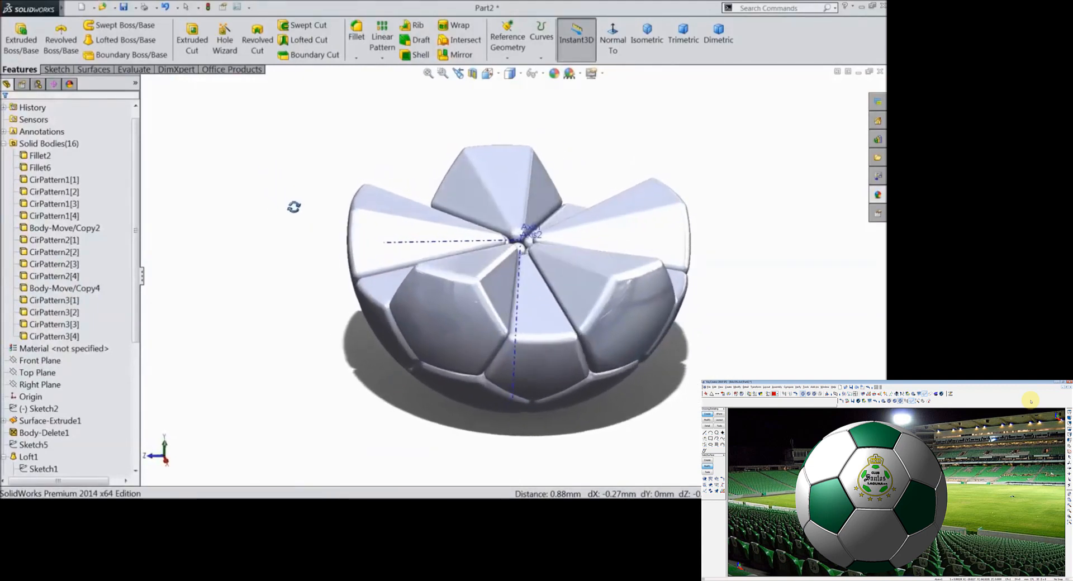
pyautogui.click(382, 58)
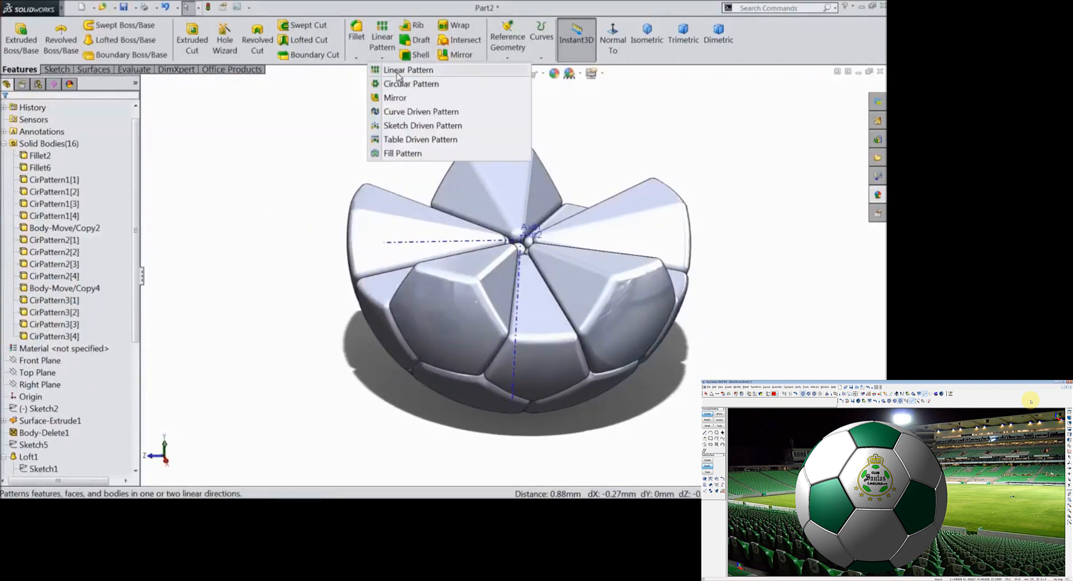
pyautogui.click(412, 241)
pyautogui.click(382, 58)
pyautogui.click(430, 82)
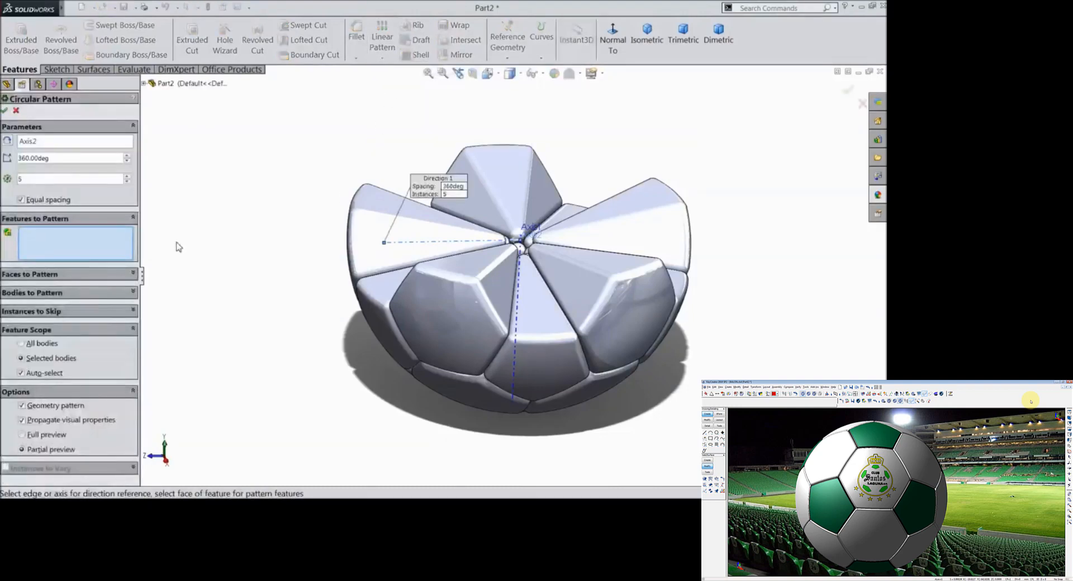
pyautogui.click(62, 292)
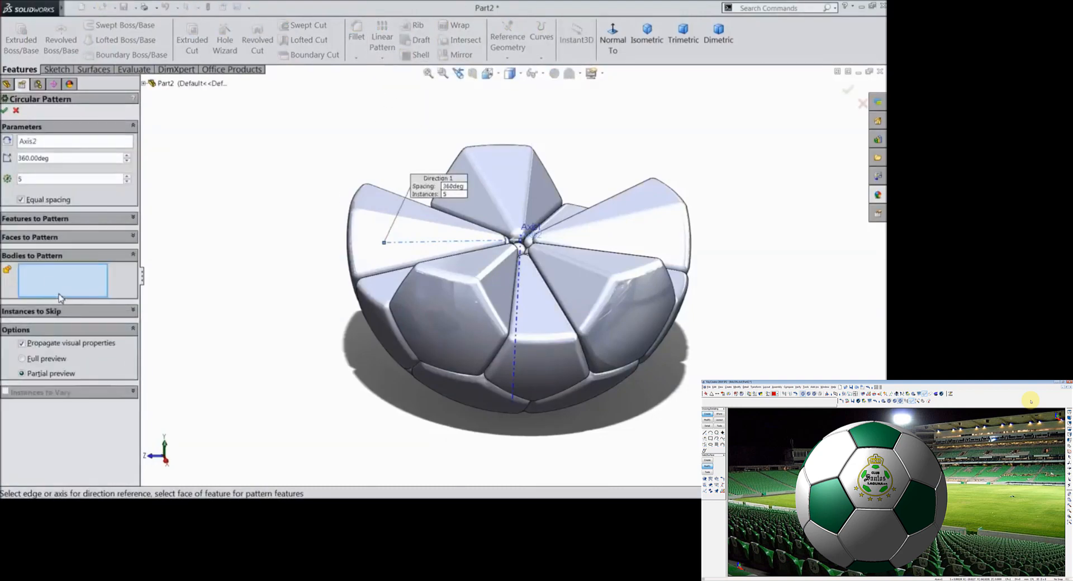
pyautogui.click(144, 83)
pyautogui.click(194, 144)
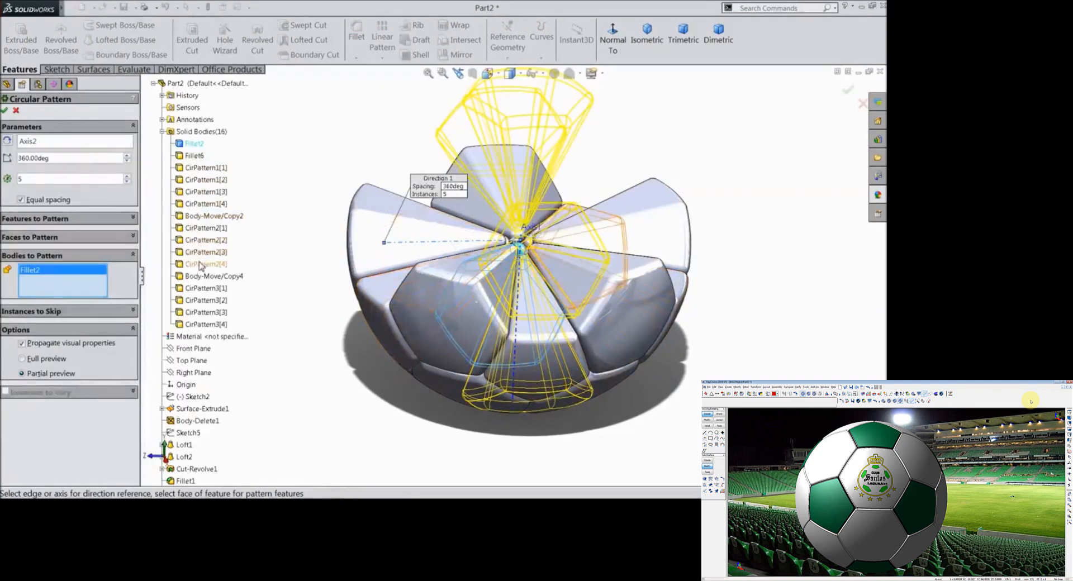
pyautogui.keyDown('shift'); pyautogui.click(204, 325); pyautogui.keyUp('shift')
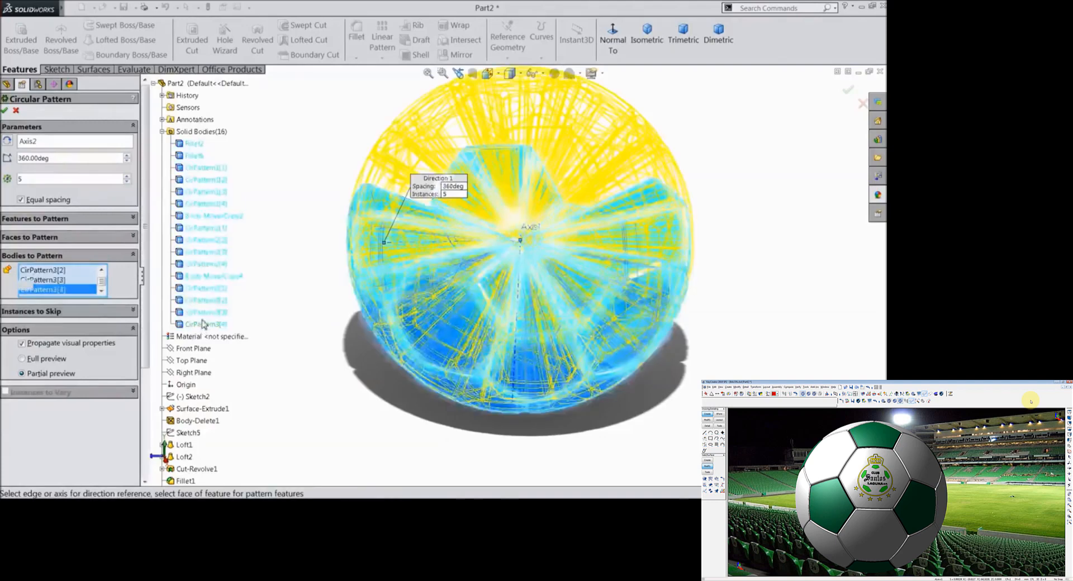
# Step: Set the half-ball pattern to 2 equally spaced instances over 360 degrees and finish it
pyautogui.click(127, 183)
pyautogui.click(127, 183)
pyautogui.click(127, 182)
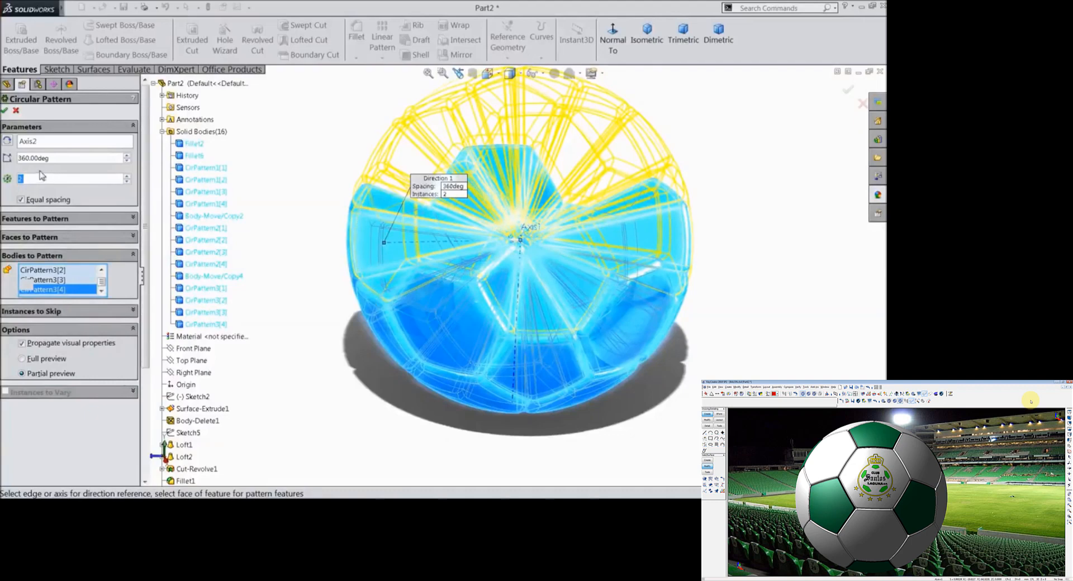
pyautogui.click(5, 111)
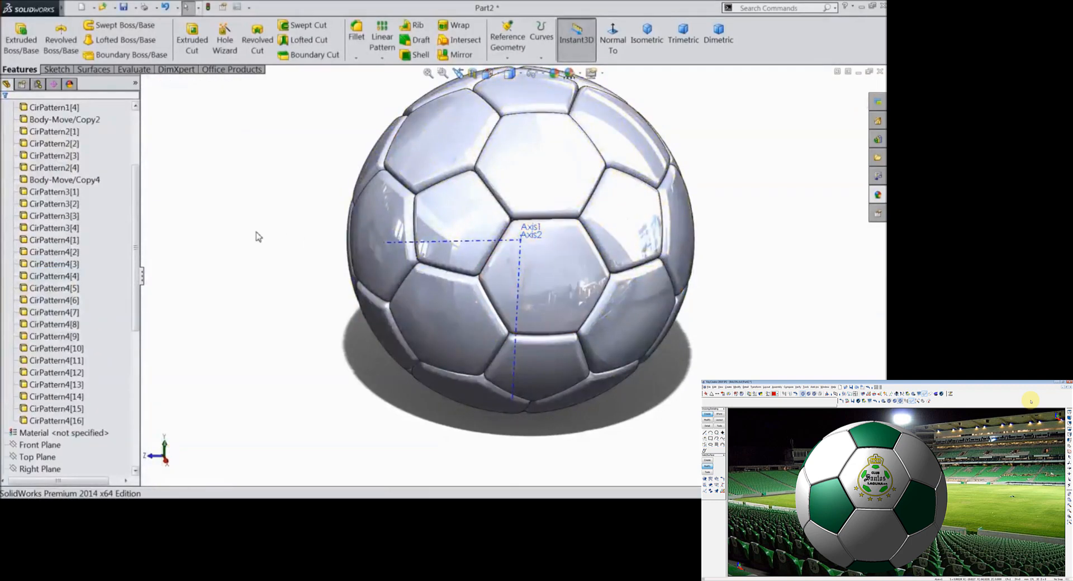
# Step: Hide both reference axes, Axis2 and Axis1, on the completed ball
pyautogui.moveTo(299, 254); pyautogui.dragTo(298, 231, button='middle')
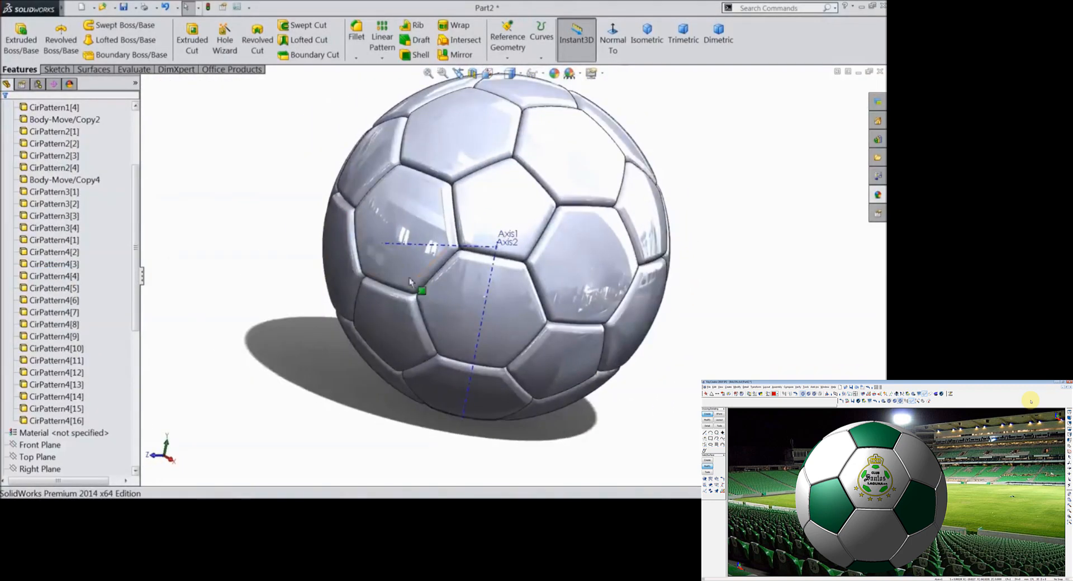
pyautogui.click(434, 246)
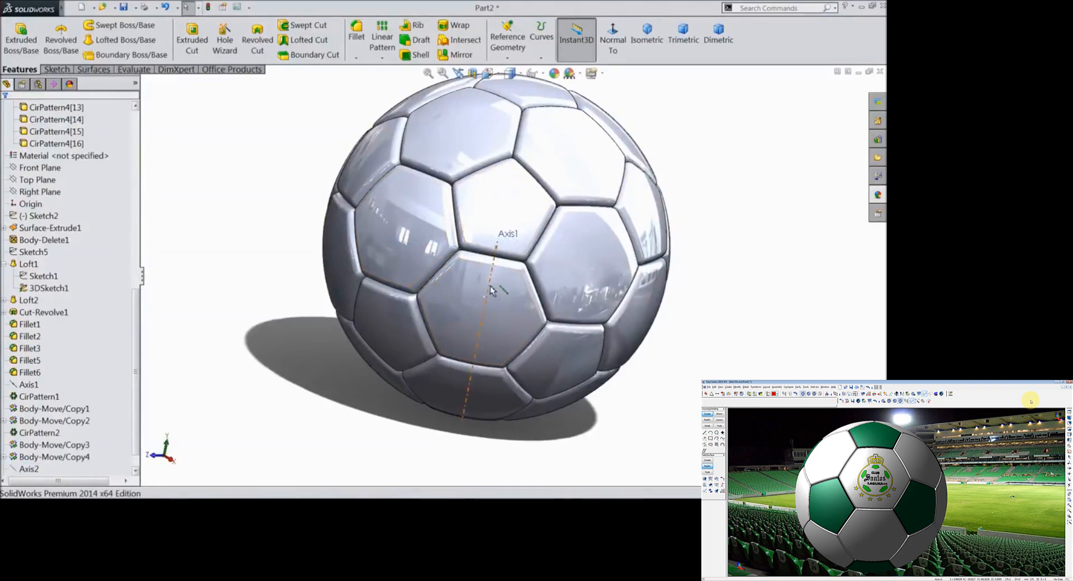
pyautogui.scroll(3, 513, 268)
pyautogui.moveTo(311, 235); pyautogui.dragTo(403, 250, button='middle')
pyautogui.scroll(-3, 501, 262)
pyautogui.press('Escape')
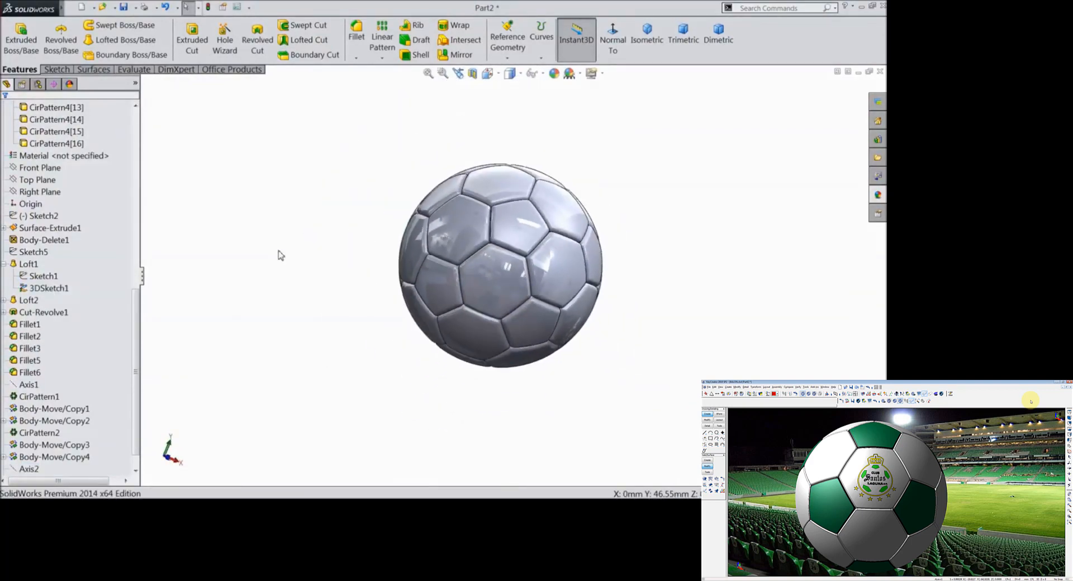
# Step: Open the appearance settings for one pentagon body and set its color to black (RGB 0, 0, 0)
pyautogui.moveTo(280, 255); pyautogui.dragTo(510, 277, button='middle')
pyautogui.click(475, 278)
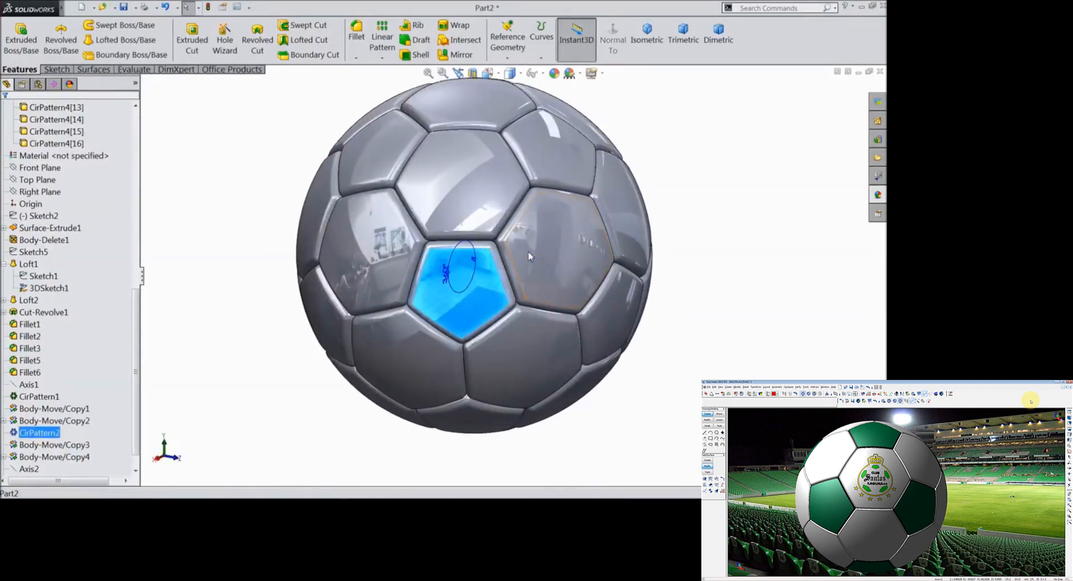
pyautogui.click(540, 240)
pyautogui.click(570, 278)
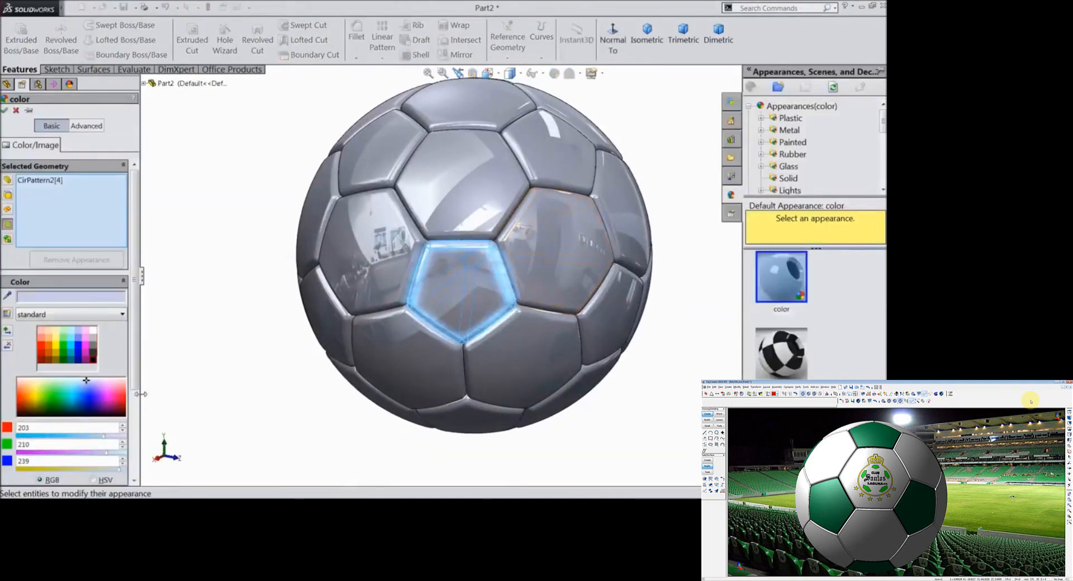
pyautogui.click(93, 360)
# Step: Add the remaining pentagon bodies all around the ball to the black color selection and apply the appearance
pyautogui.click(383, 159)
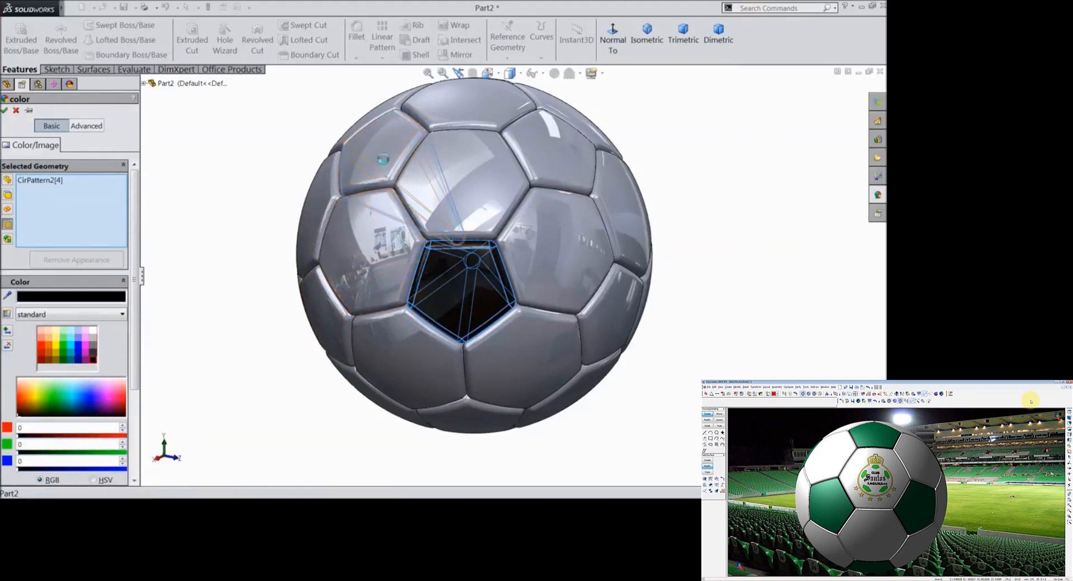
pyautogui.click(558, 160)
pyautogui.click(606, 314)
pyautogui.moveTo(316, 432); pyautogui.dragTo(346, 411, button='middle')
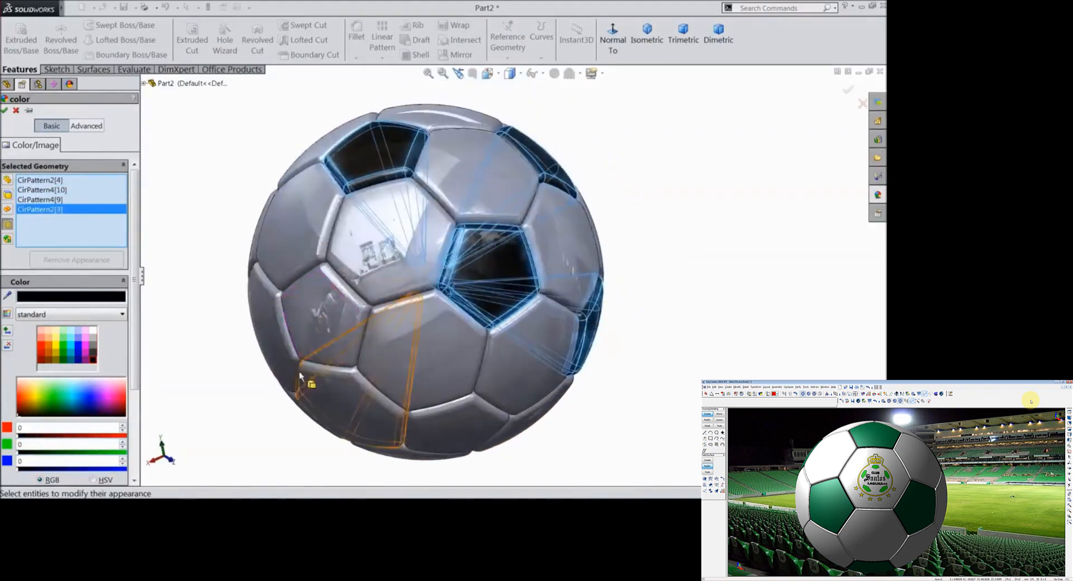
pyautogui.click(319, 347)
pyautogui.scroll(2, 276, 387)
pyautogui.moveTo(276, 388); pyautogui.dragTo(362, 386, button='middle')
pyautogui.click(471, 355)
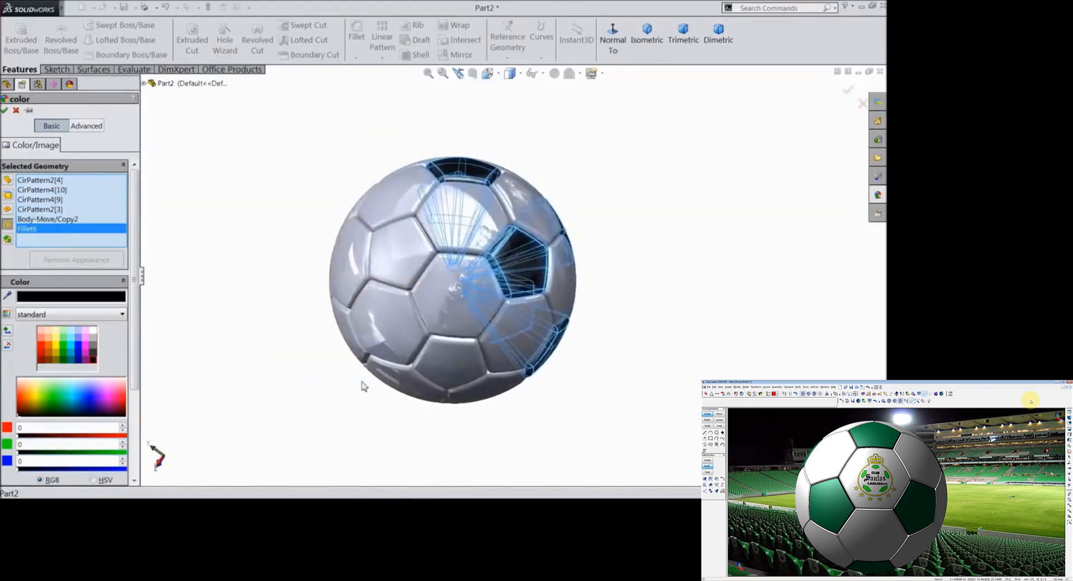
pyautogui.click(386, 258)
pyautogui.click(455, 370)
pyautogui.moveTo(271, 386); pyautogui.dragTo(341, 341, button='middle')
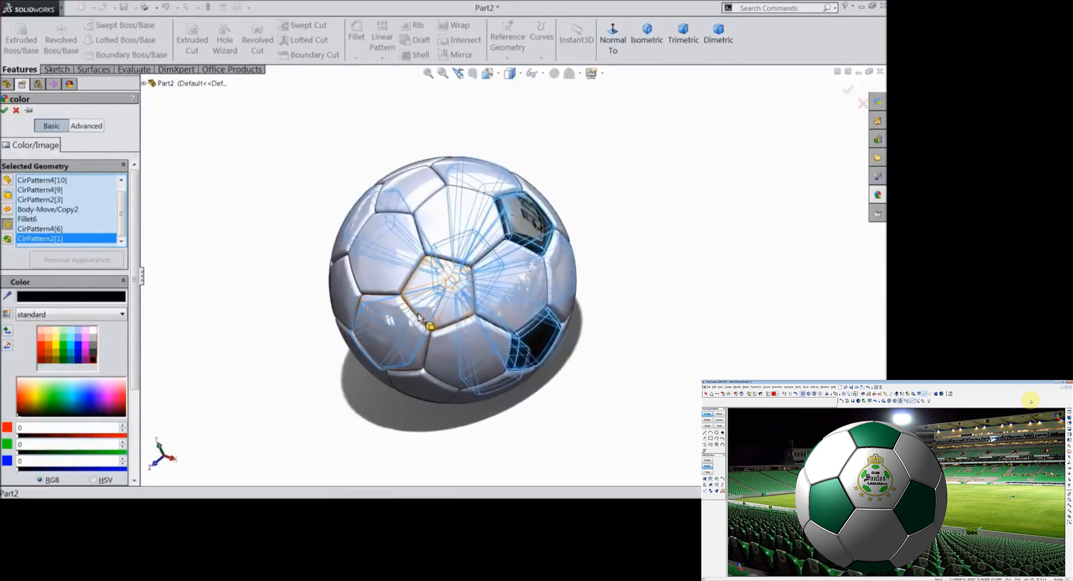
pyautogui.click(435, 306)
pyautogui.moveTo(274, 395); pyautogui.dragTo(316, 425, button='middle')
pyautogui.click(455, 222)
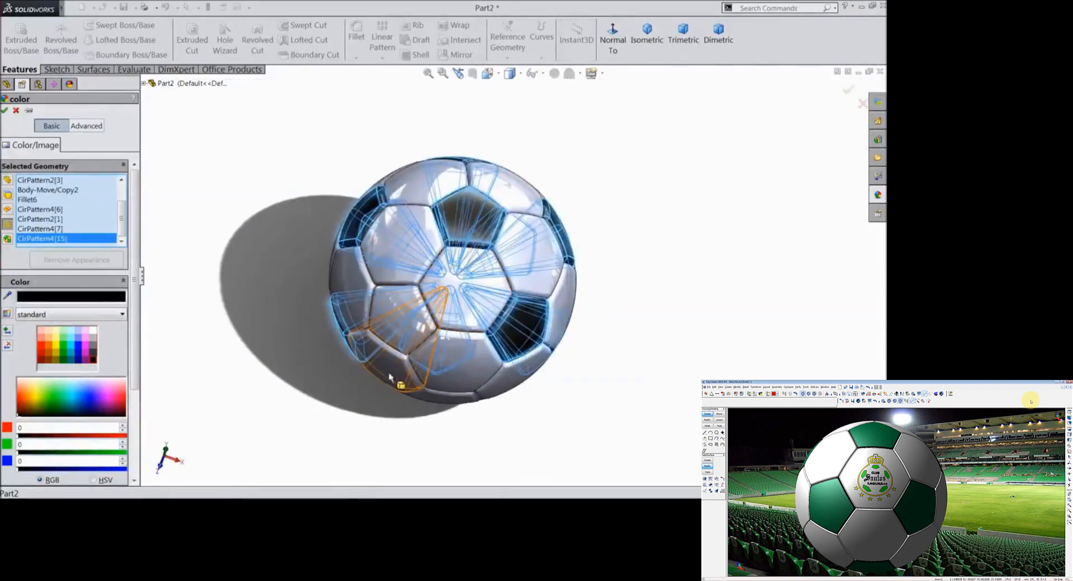
pyautogui.scroll(2, 386, 387)
pyautogui.moveTo(376, 391); pyautogui.dragTo(390, 422, button='middle')
pyautogui.click(469, 332)
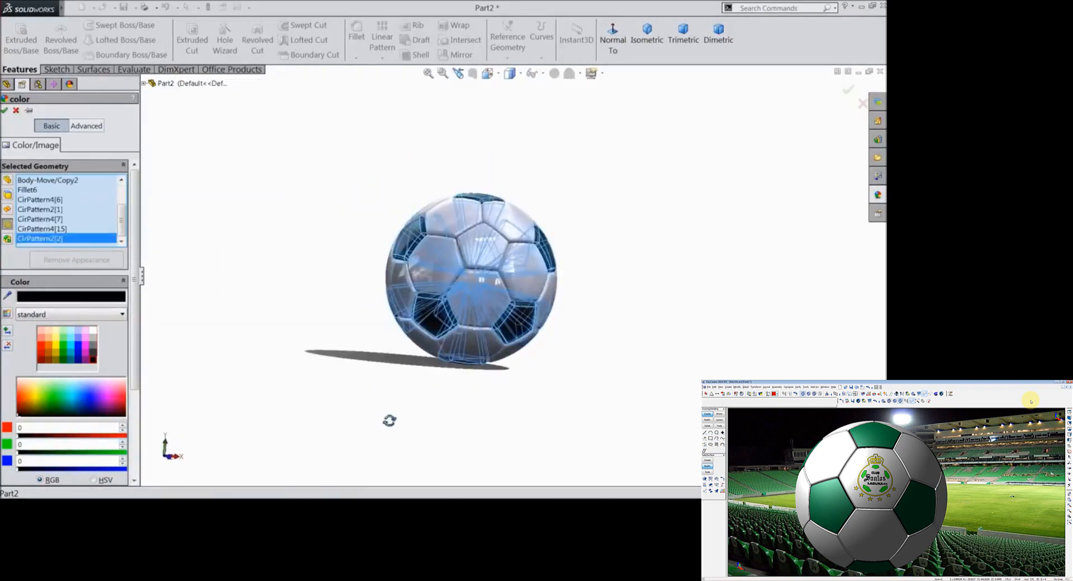
pyautogui.click(487, 256)
pyautogui.moveTo(419, 342); pyautogui.dragTo(507, 283, button='middle')
pyautogui.scroll(-2, 509, 276)
pyautogui.click(4, 110)
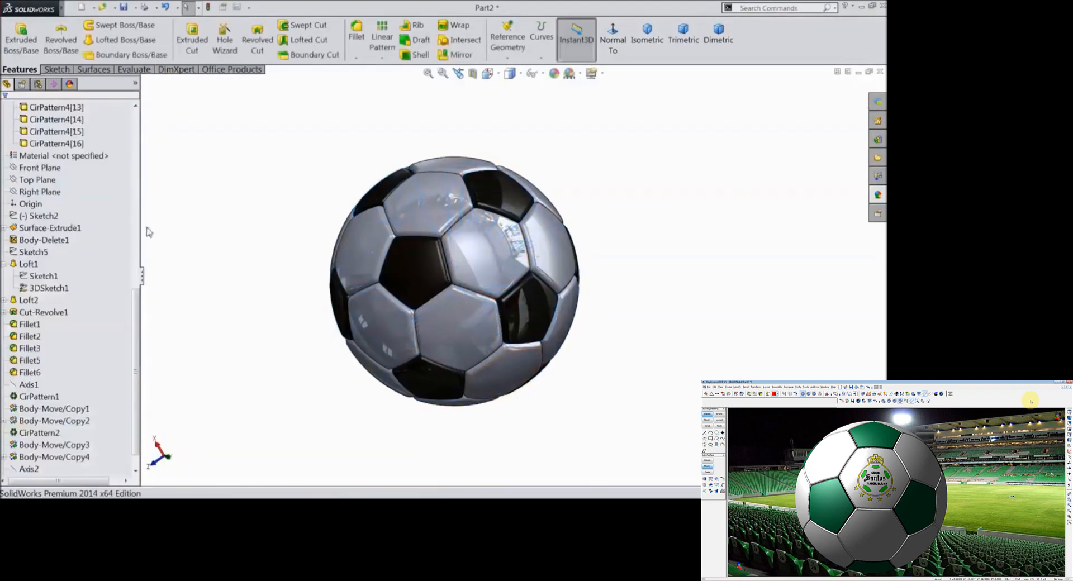
# Step: Set the body color of one hexagon panel to white (RGB 255, 255, 255) and add neighbouring hexagon bodies to the selection
pyautogui.rightClick(548, 235)
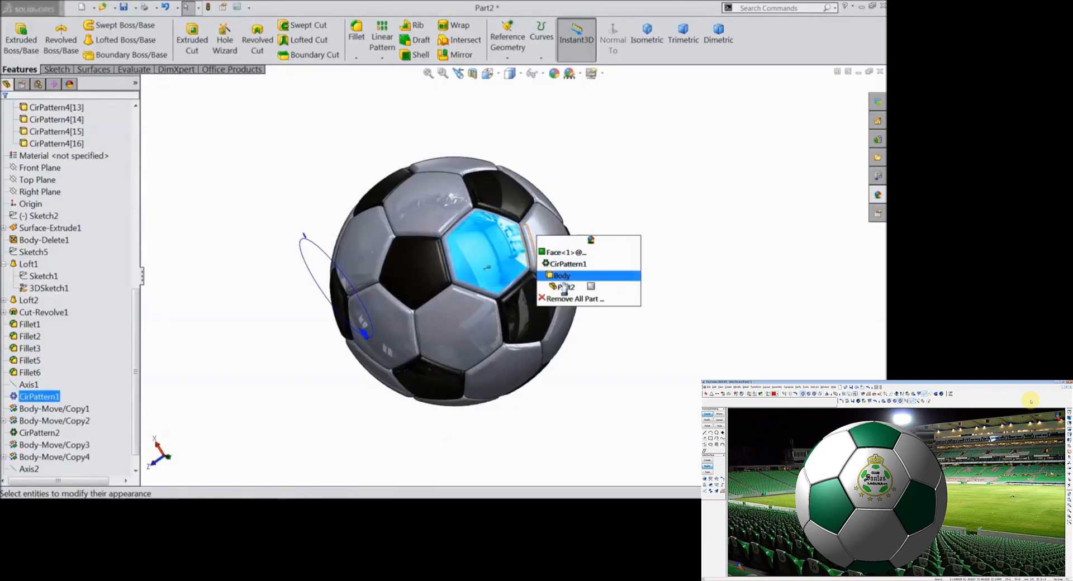
pyautogui.click(562, 279)
pyautogui.click(421, 338)
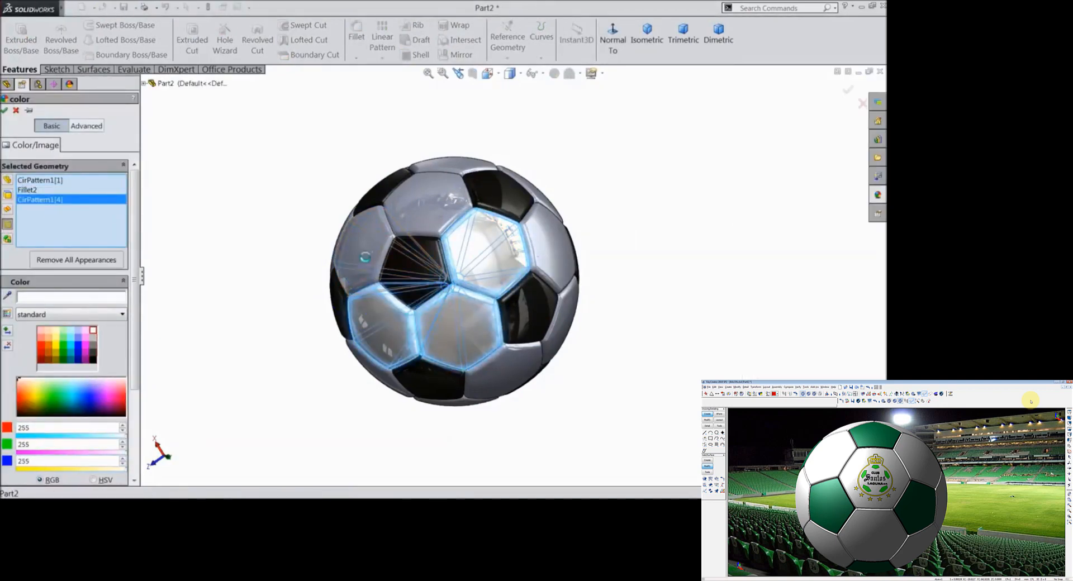
# Step: Add the remaining hexagon bodies all around the ball to the white color selection and apply the appearance
pyautogui.click(365, 257)
pyautogui.click(423, 202)
pyautogui.click(458, 165)
pyautogui.click(546, 234)
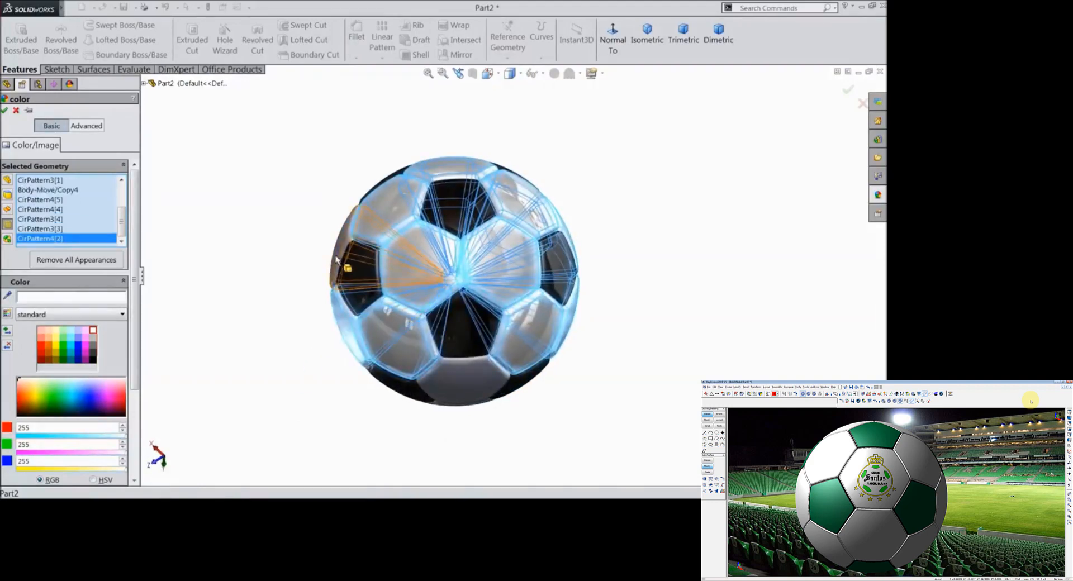
pyautogui.click(442, 390)
pyautogui.click(447, 395)
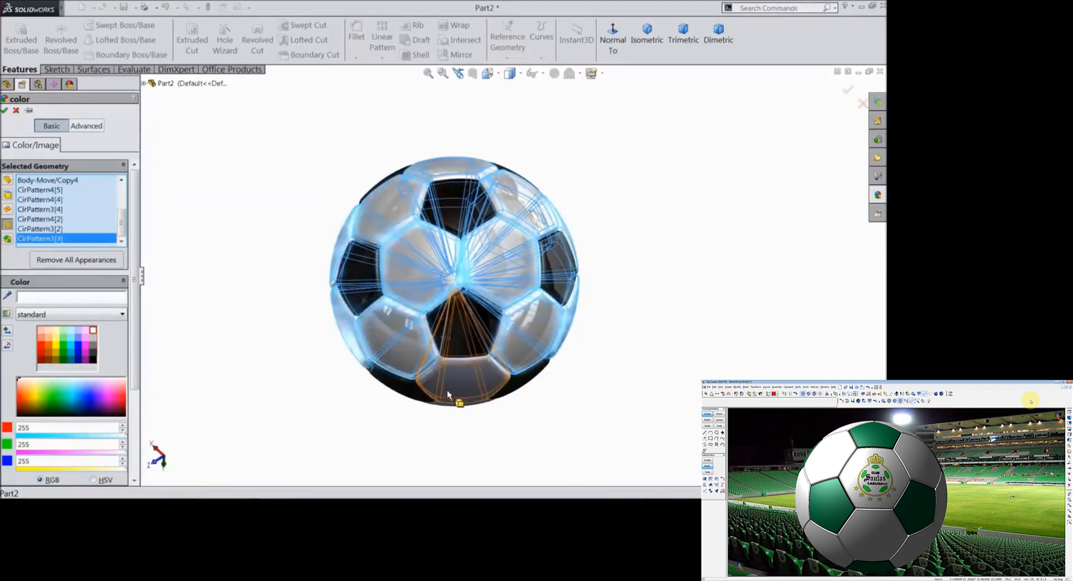
pyautogui.moveTo(380, 418); pyautogui.dragTo(453, 383, button='middle')
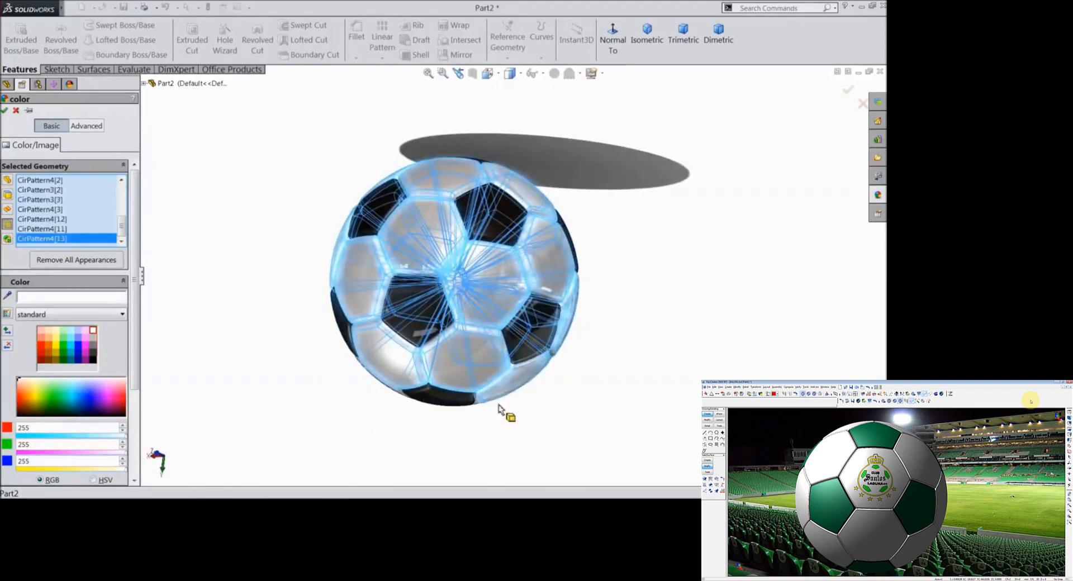
pyautogui.moveTo(499, 409); pyautogui.dragTo(492, 385, button='middle')
pyautogui.click(458, 385)
pyautogui.click(396, 364)
pyautogui.moveTo(325, 392); pyautogui.dragTo(327, 309, button='middle')
pyautogui.click(5, 111)
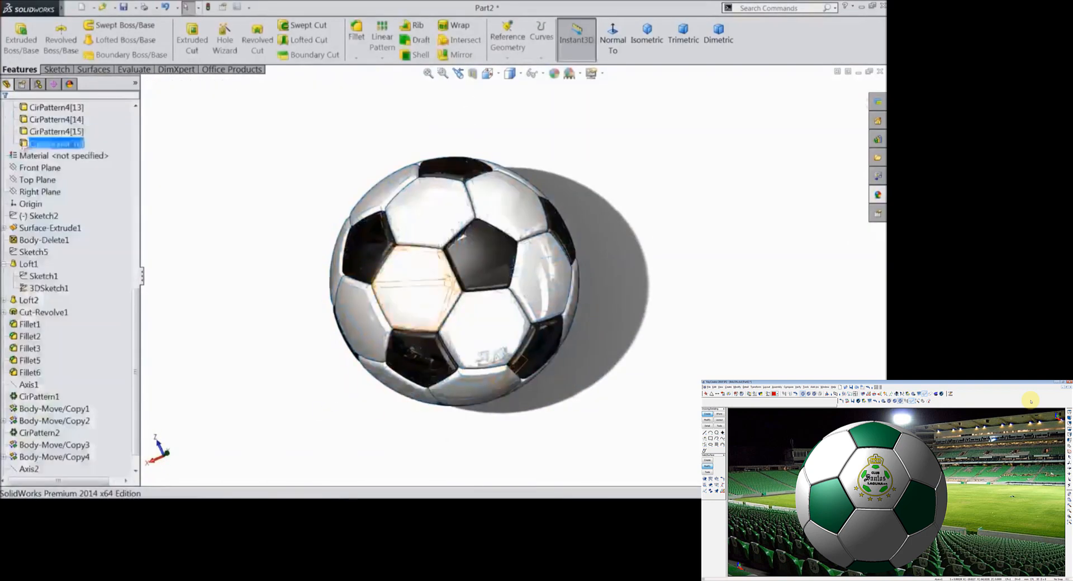
pyautogui.moveTo(208, 304); pyautogui.dragTo(463, 306, button='middle')
pyautogui.scroll(-3, 545, 325)
pyautogui.scroll(-1, 463, 306)
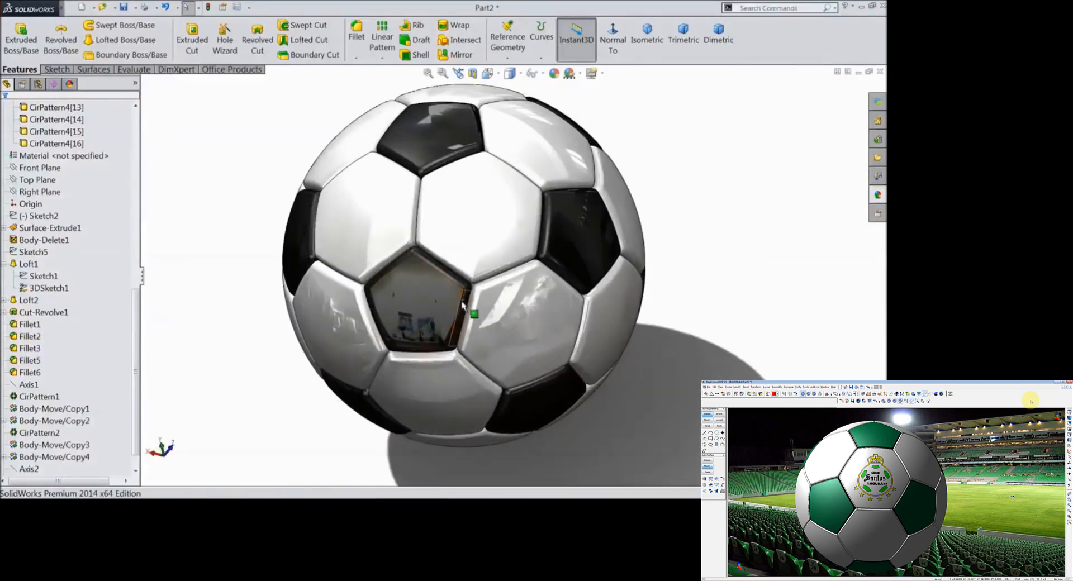
pyautogui.moveTo(316, 369); pyautogui.dragTo(386, 352, button='middle')
pyautogui.moveTo(232, 302); pyautogui.dragTo(190, 275, button='middle')
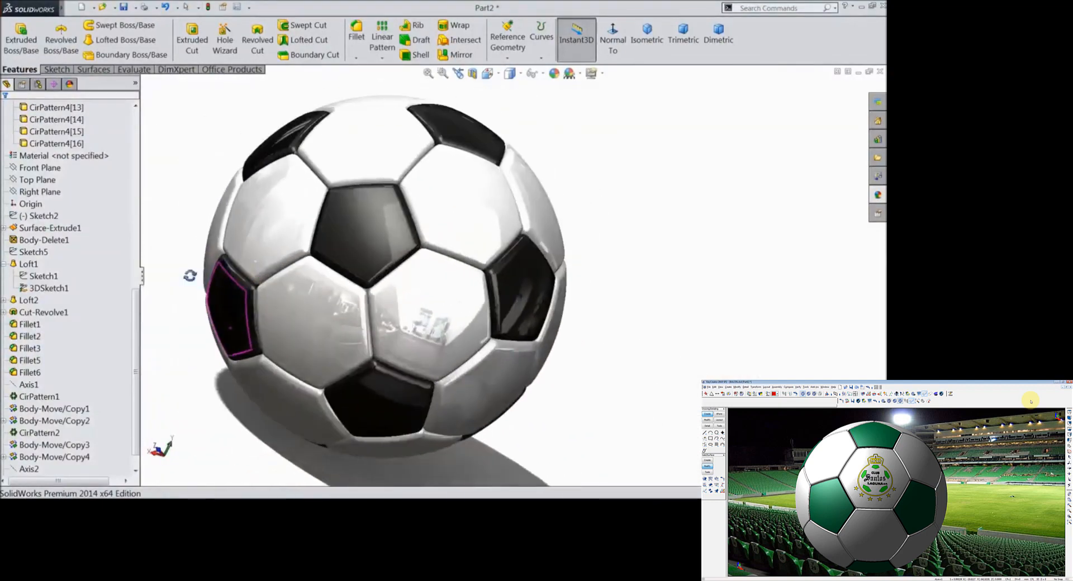